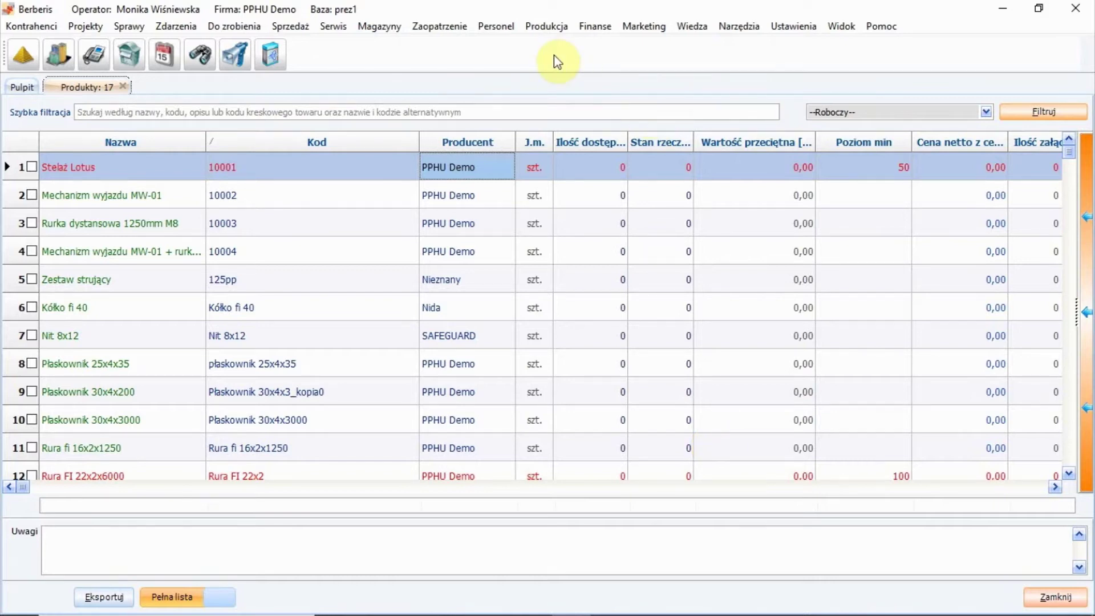
Show the Magazyny warehouse menu with its Usługi submenu over the product list.
{"action": "left_click", "coordinate": [373, 27]}
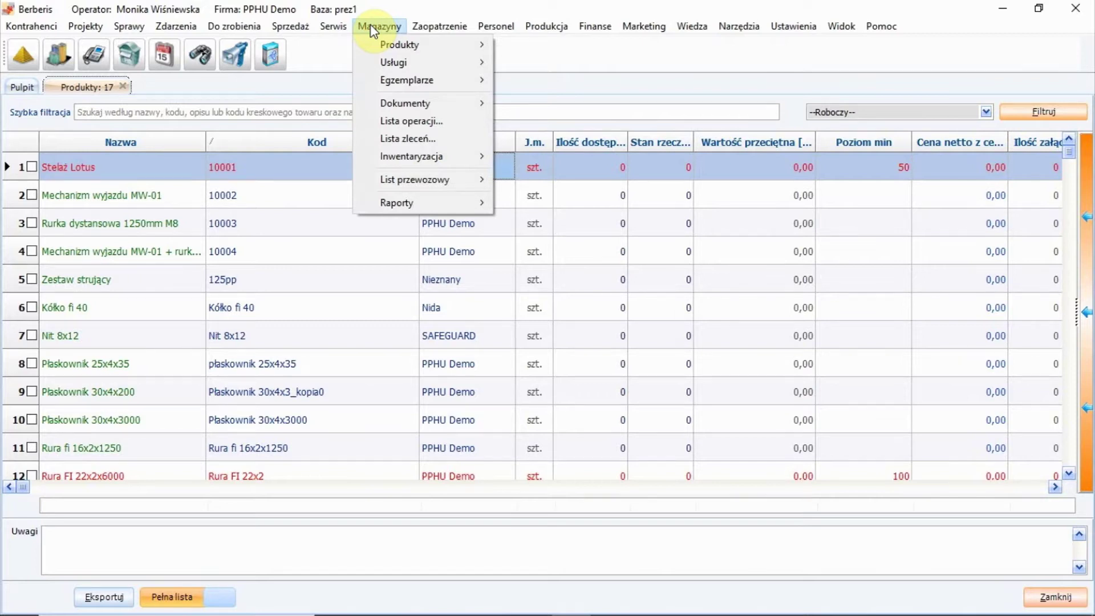
{"action": "mouse_move", "coordinate": [400, 45]}
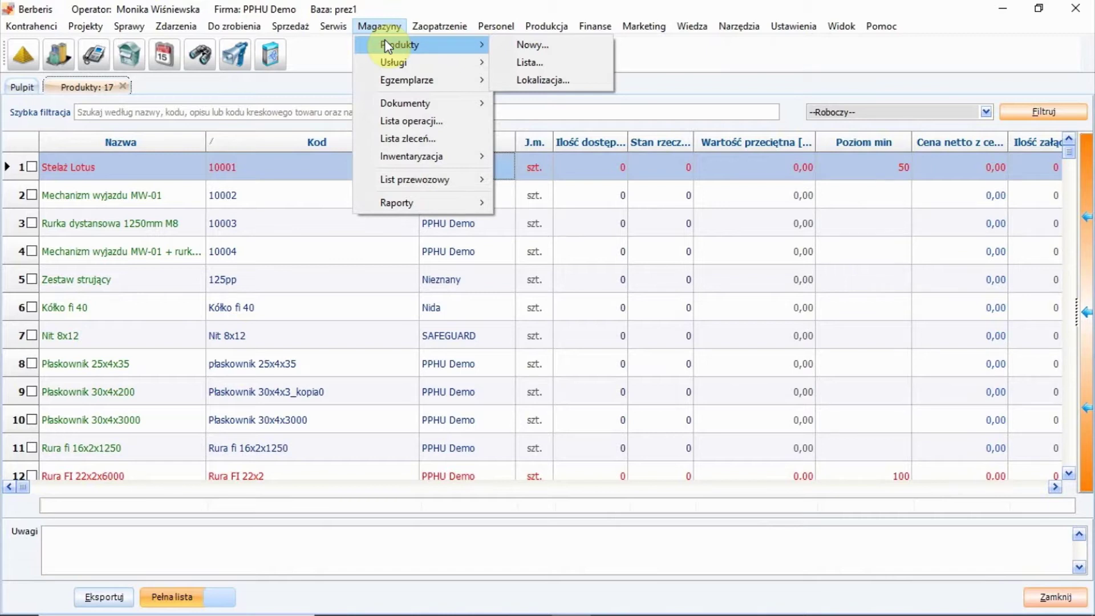
{"action": "mouse_move", "coordinate": [419, 62]}
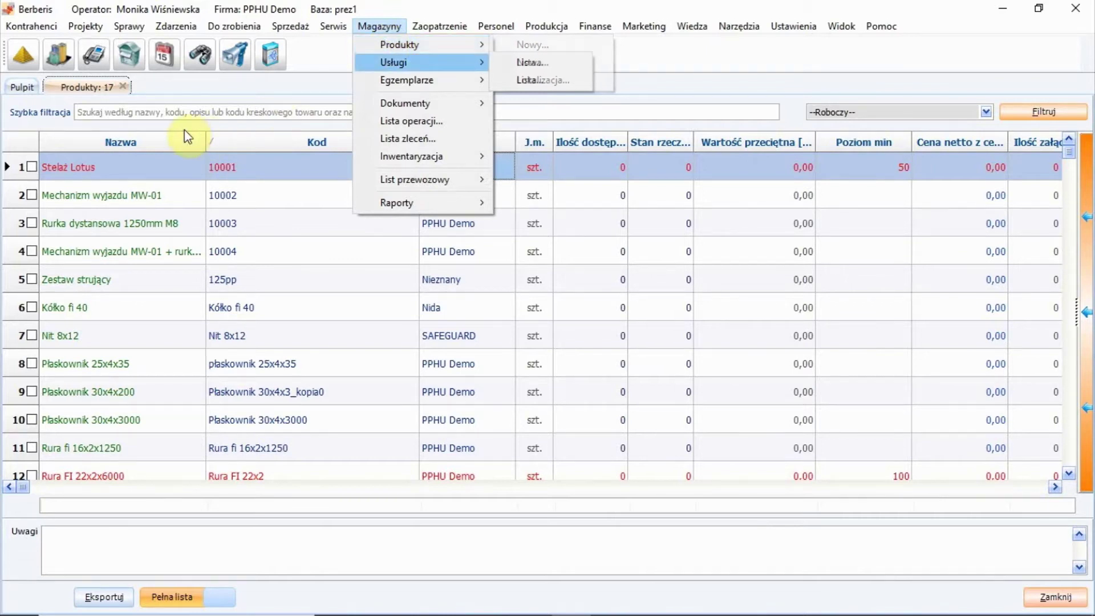
{"action": "left_click", "coordinate": [292, 84]}
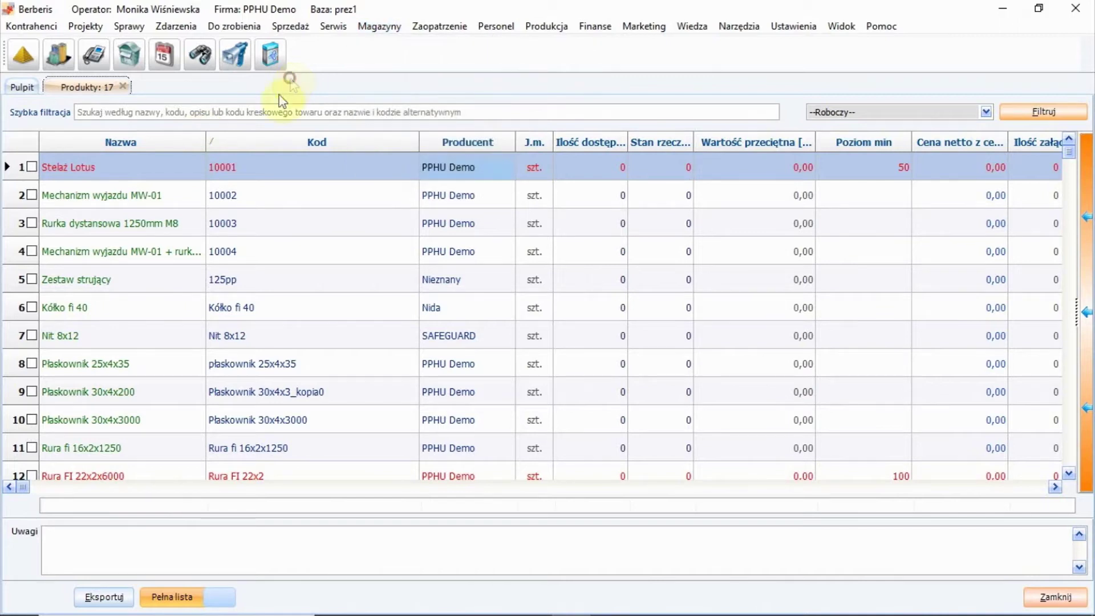
{"action": "right_click", "coordinate": [145, 173]}
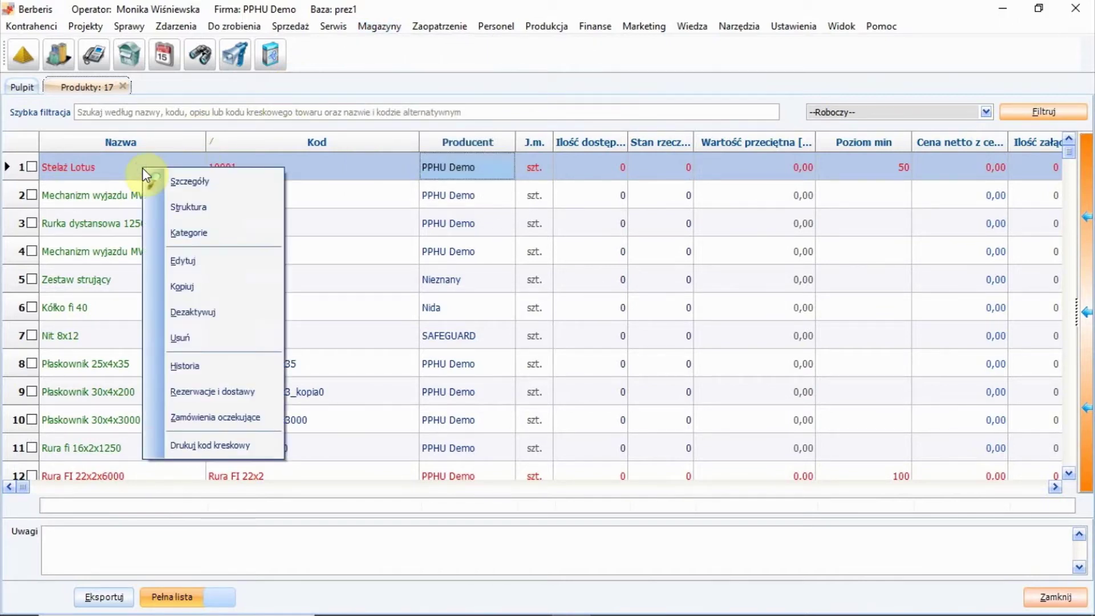
{"action": "left_click", "coordinate": [188, 207]}
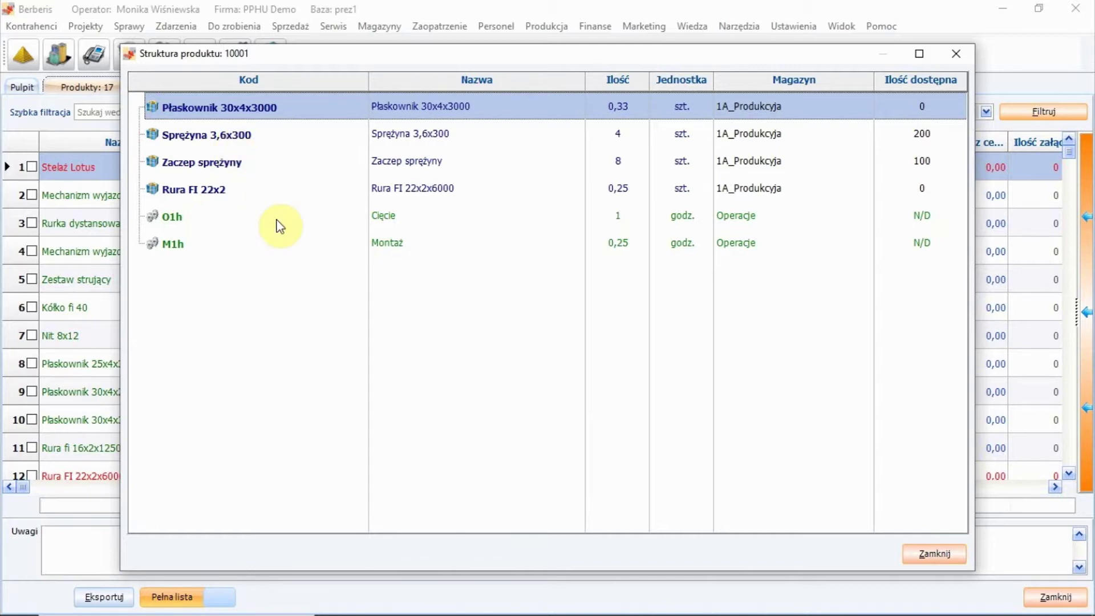
{"action": "left_click", "coordinate": [916, 554]}
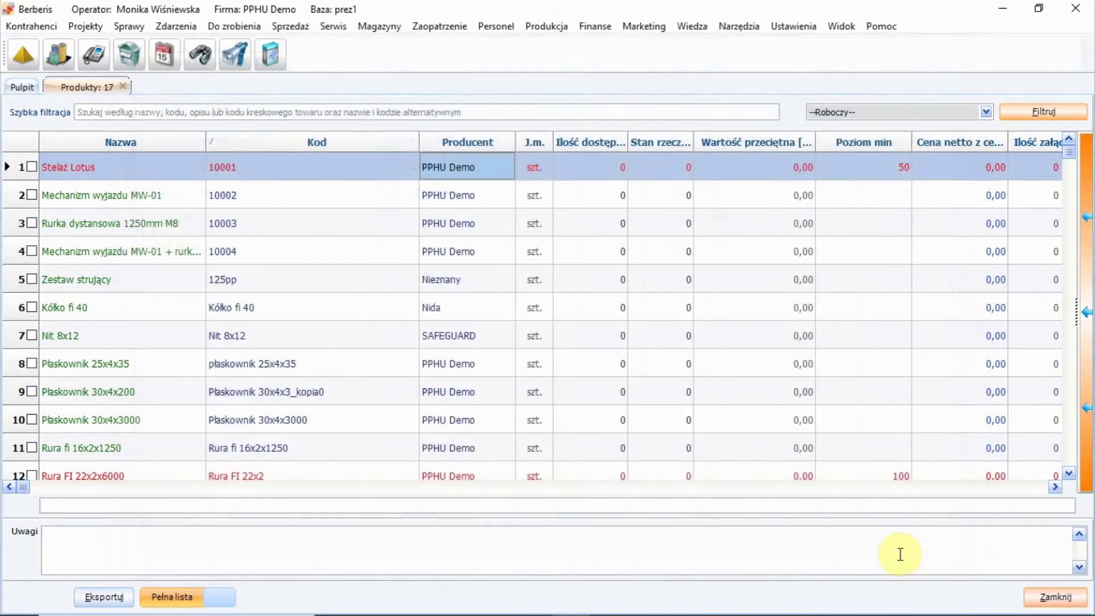
{"action": "left_click", "coordinate": [158, 252]}
{"action": "right_click", "coordinate": [159, 254]}
{"action": "left_click", "coordinate": [206, 292]}
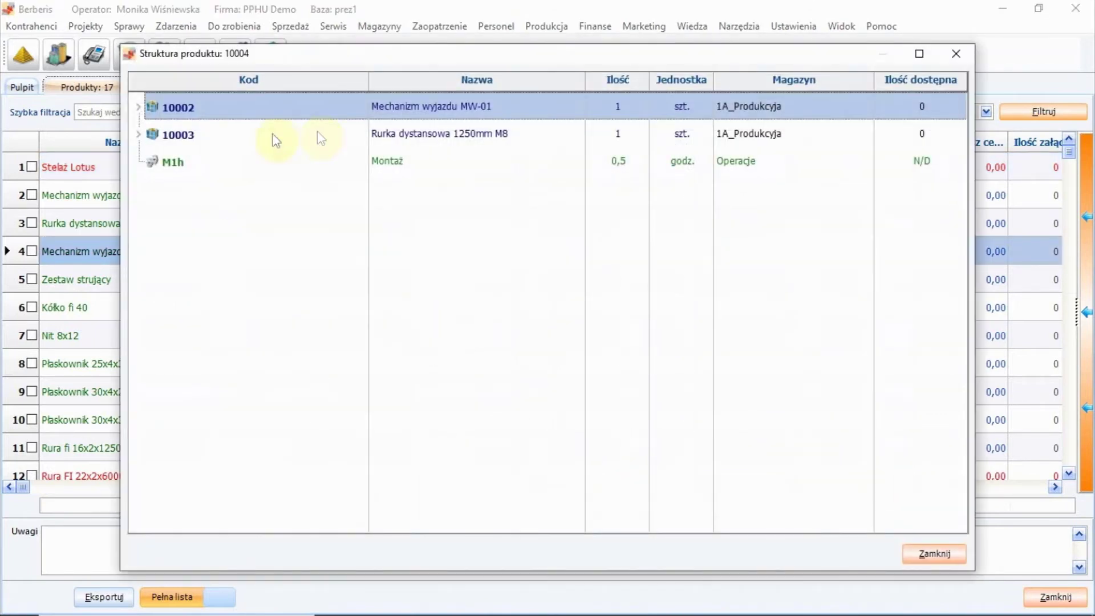
{"action": "left_click", "coordinate": [139, 107]}
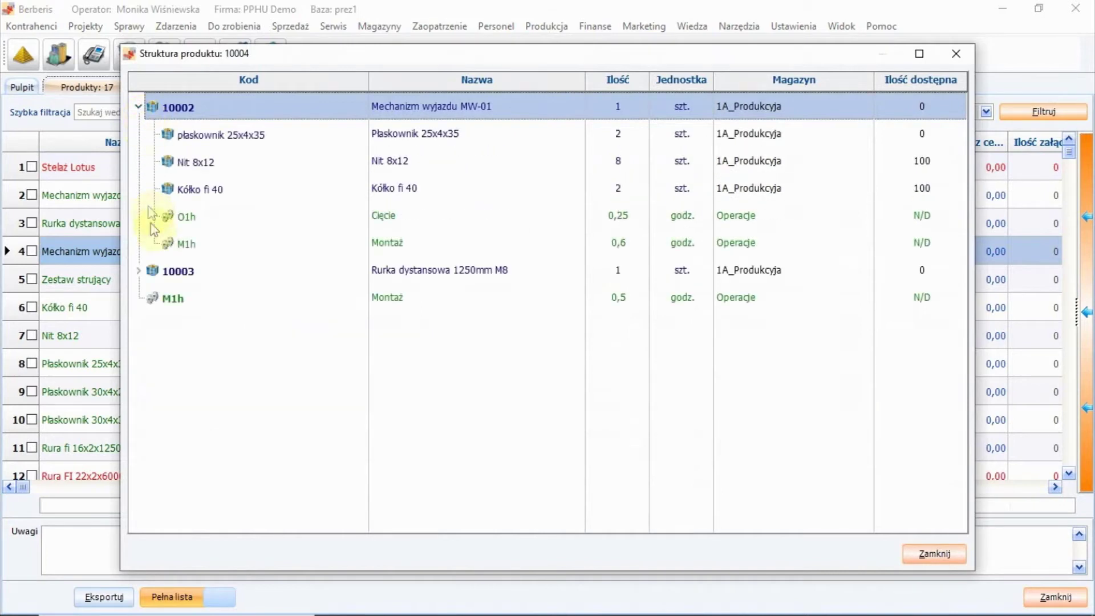
{"action": "left_click", "coordinate": [138, 270]}
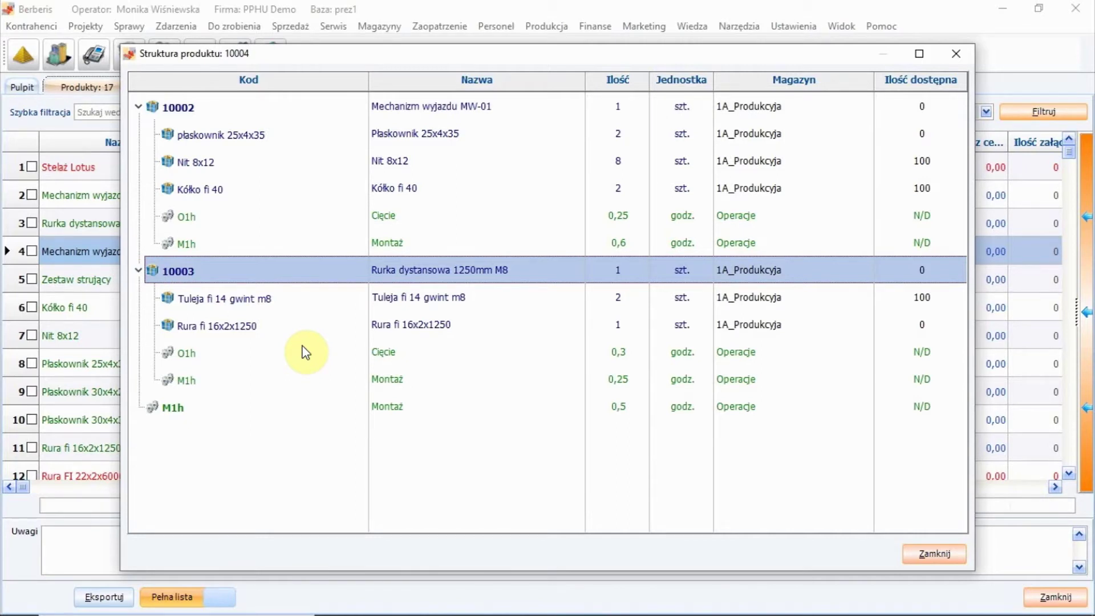
{"action": "left_click", "coordinate": [934, 554]}
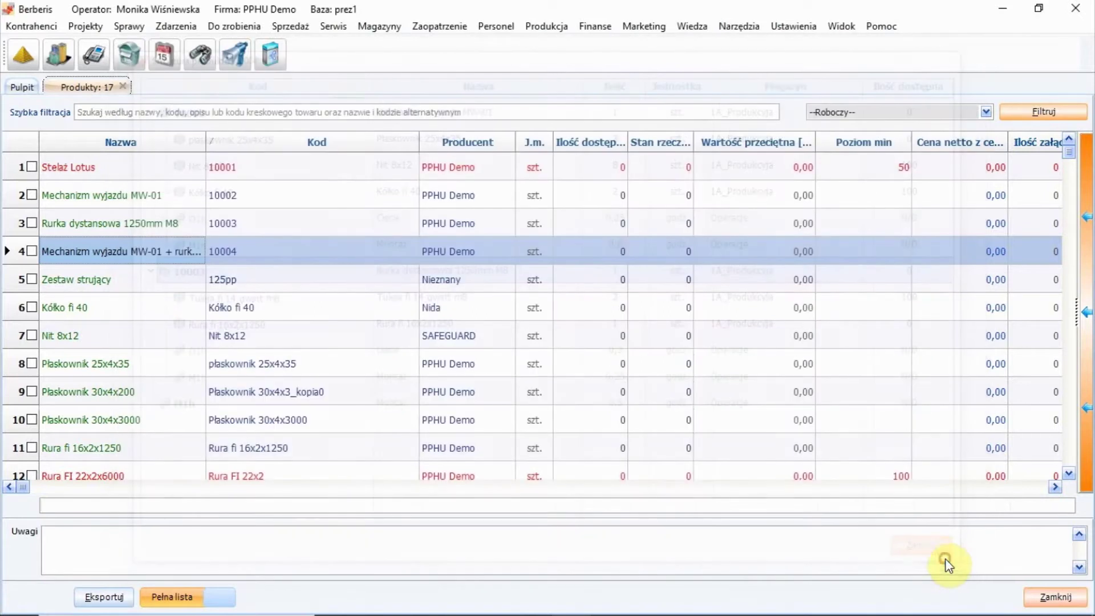
Edit Stelaż Lotus and show its Karta technologiczna page listing Standardowa and nowa technologia.
{"action": "left_click", "coordinate": [159, 165]}
{"action": "right_click", "coordinate": [160, 165]}
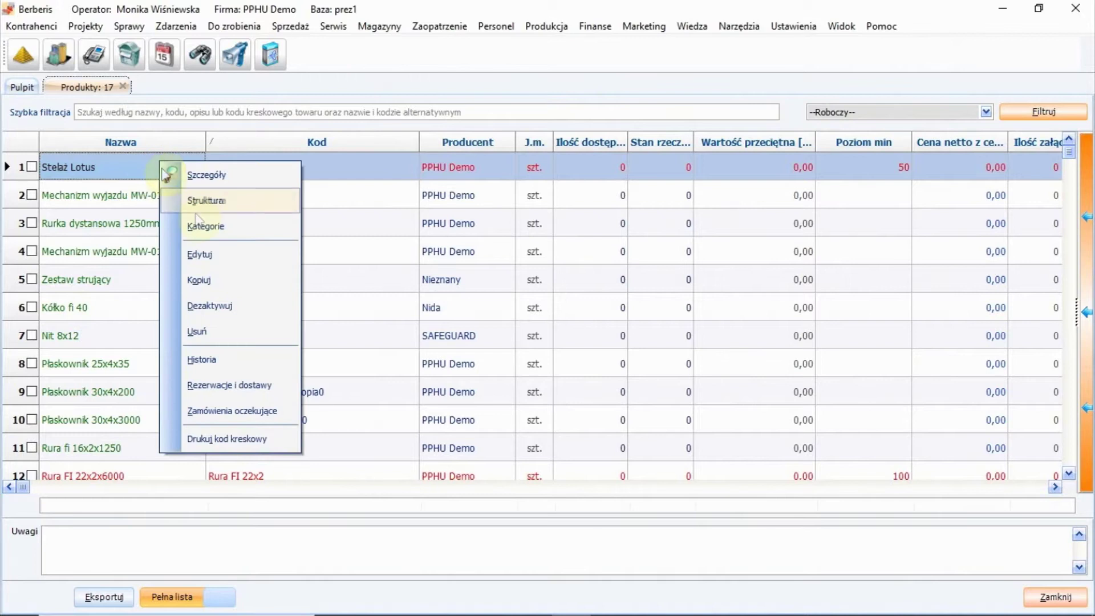
{"action": "left_click", "coordinate": [206, 255]}
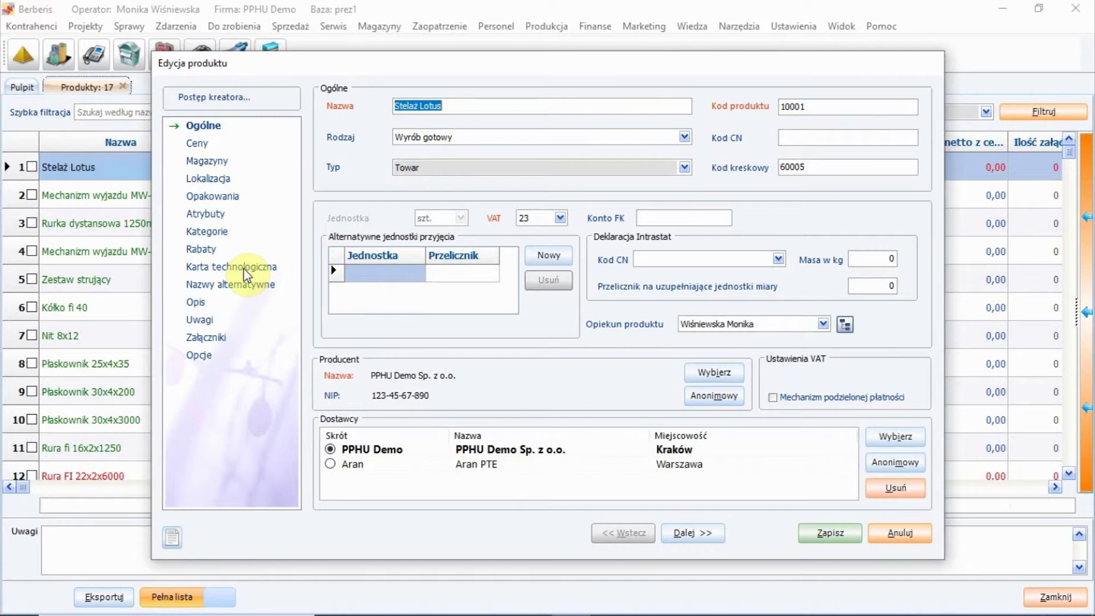
{"action": "left_click", "coordinate": [245, 268]}
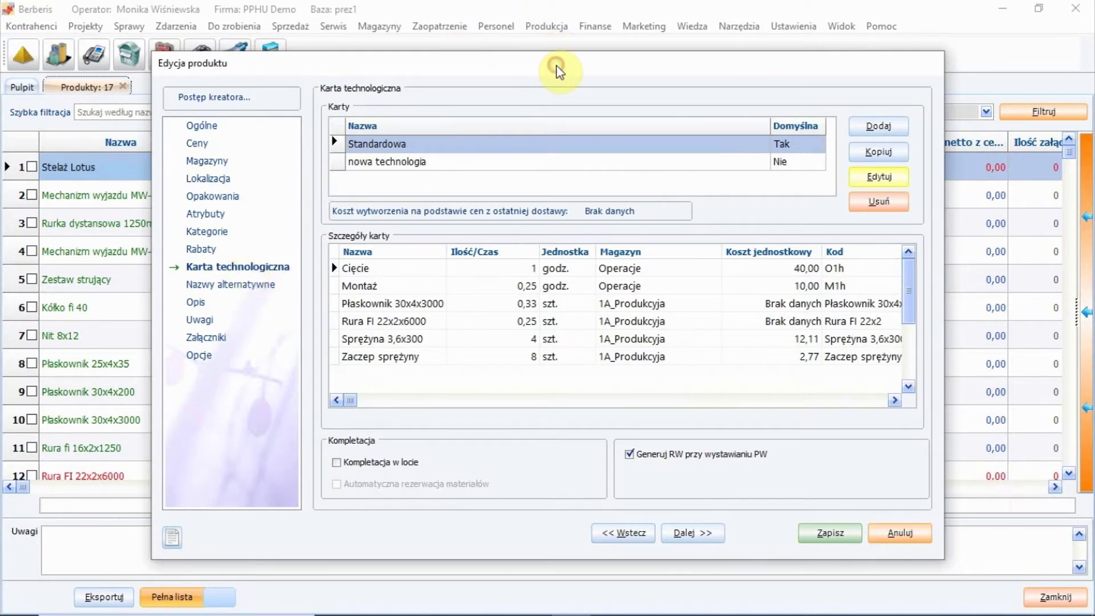
{"action": "left_click_drag", "start_coordinate": [556, 67], "coordinate": [552, 53]}
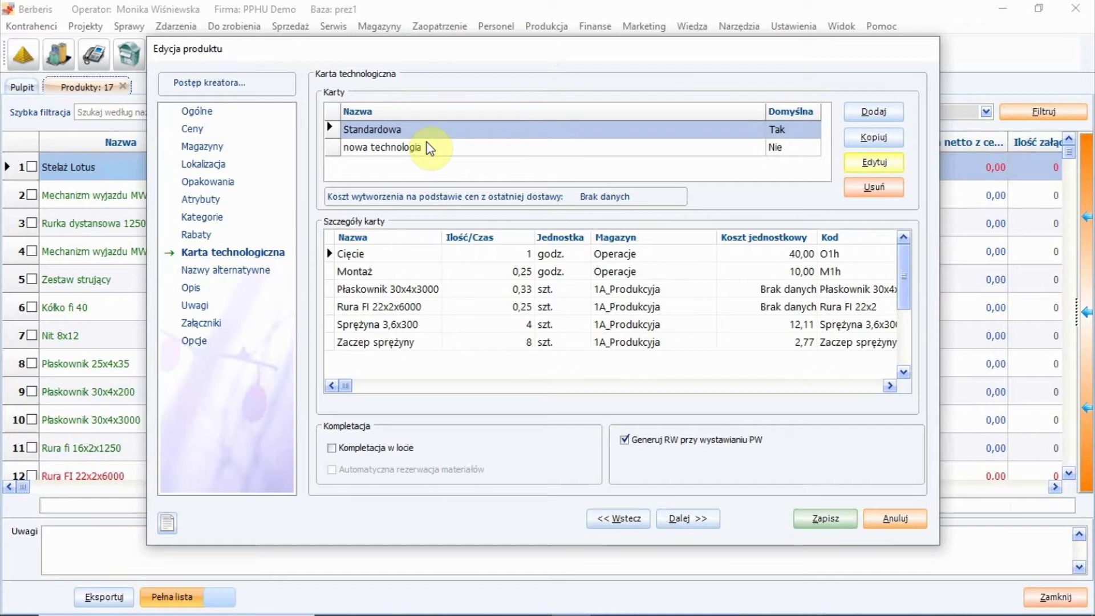
Review the nowa technologia and Standardowa cards and enable Kompletacja w locie for Stelaż Lotus.
{"action": "left_click", "coordinate": [468, 150]}
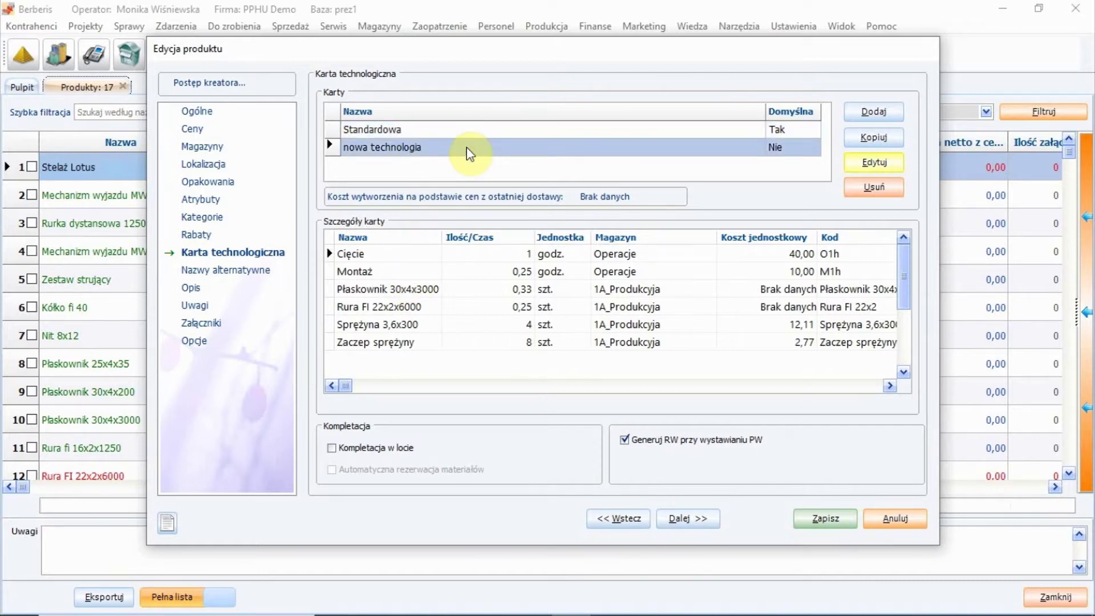
{"action": "left_click", "coordinate": [473, 131]}
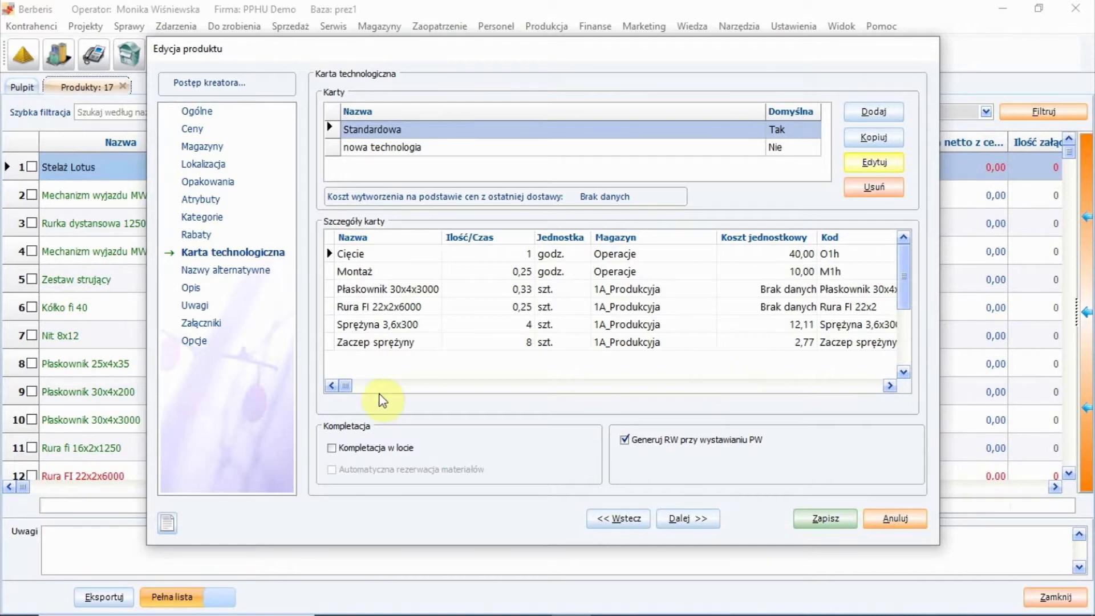
{"action": "left_click", "coordinate": [332, 447]}
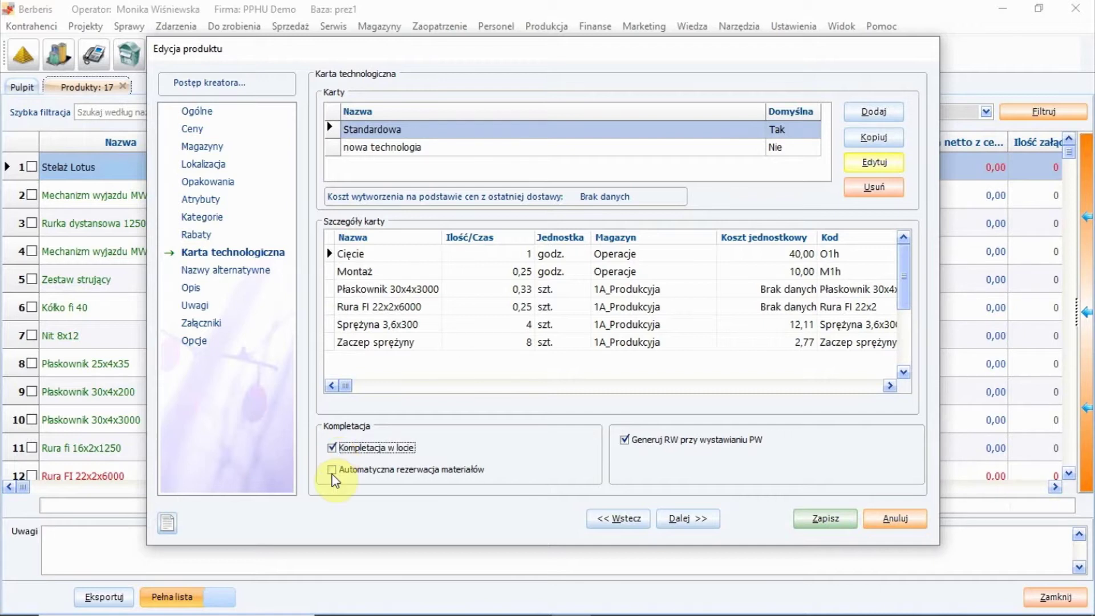
Enable Automatyczna rezerwacja materiałów for Stelaż Lotus.
{"action": "left_click", "coordinate": [332, 469]}
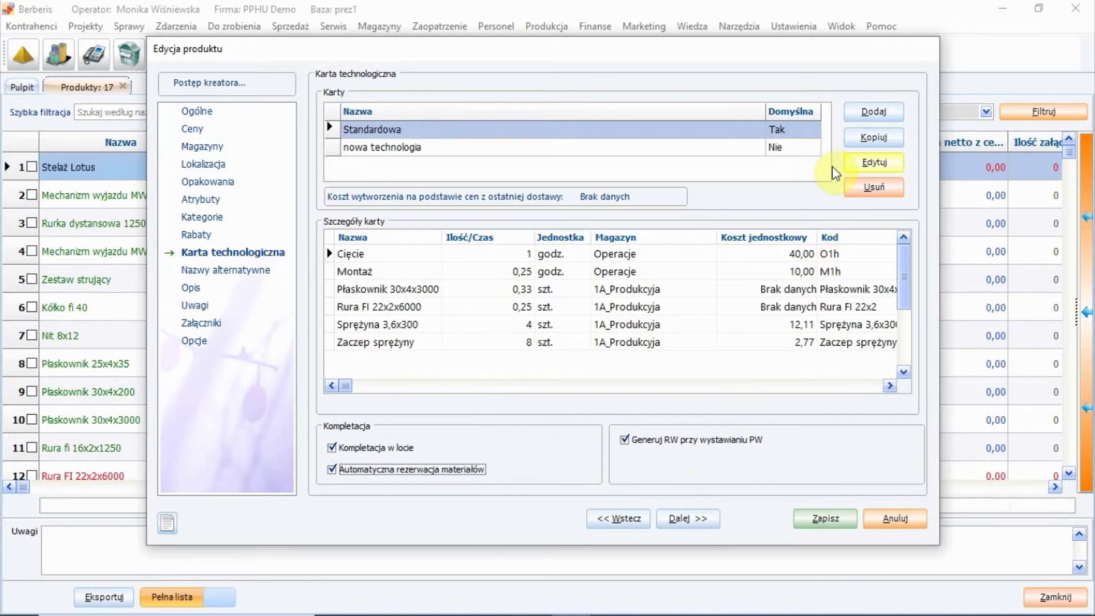
Edit the Standardowa card, glance at Widok własny, and widen the Materiały Kod column.
{"action": "left_click", "coordinate": [873, 163]}
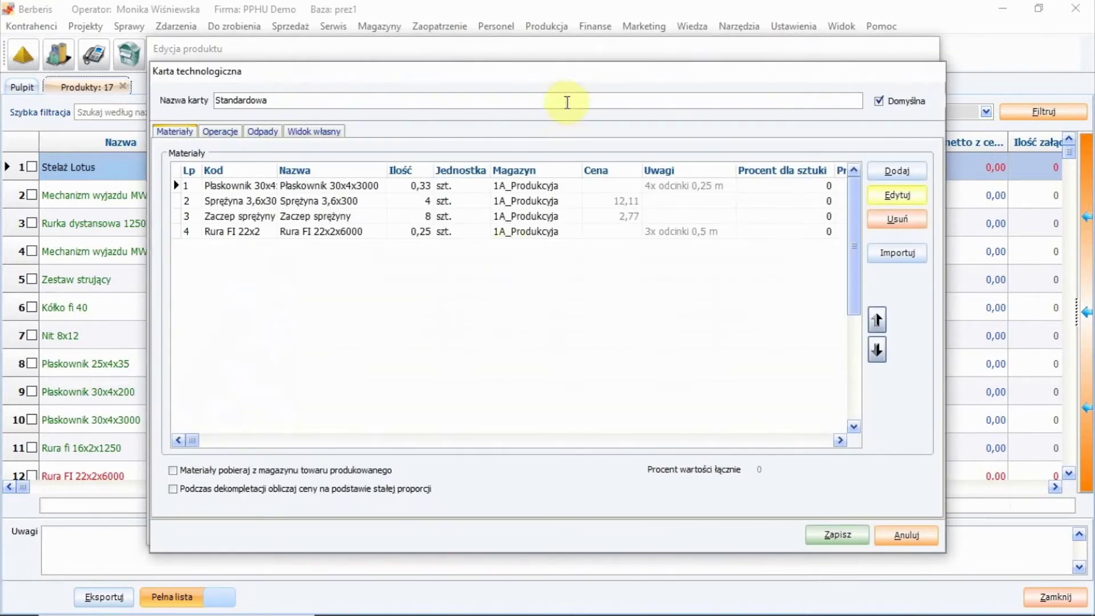
{"action": "left_click_drag", "start_coordinate": [588, 75], "coordinate": [587, 61]}
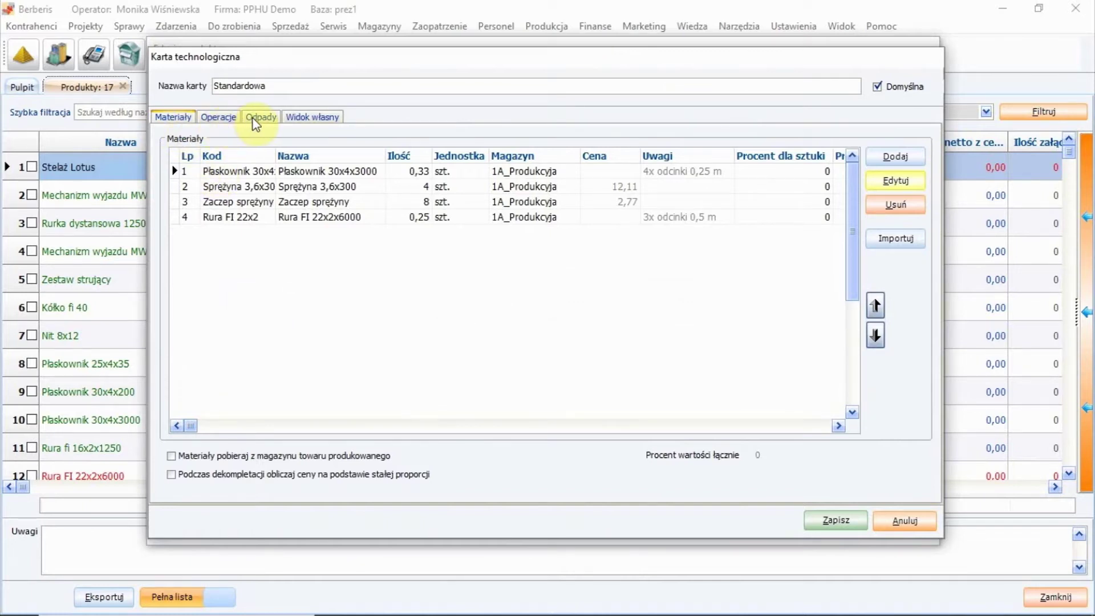
{"action": "left_click", "coordinate": [310, 117]}
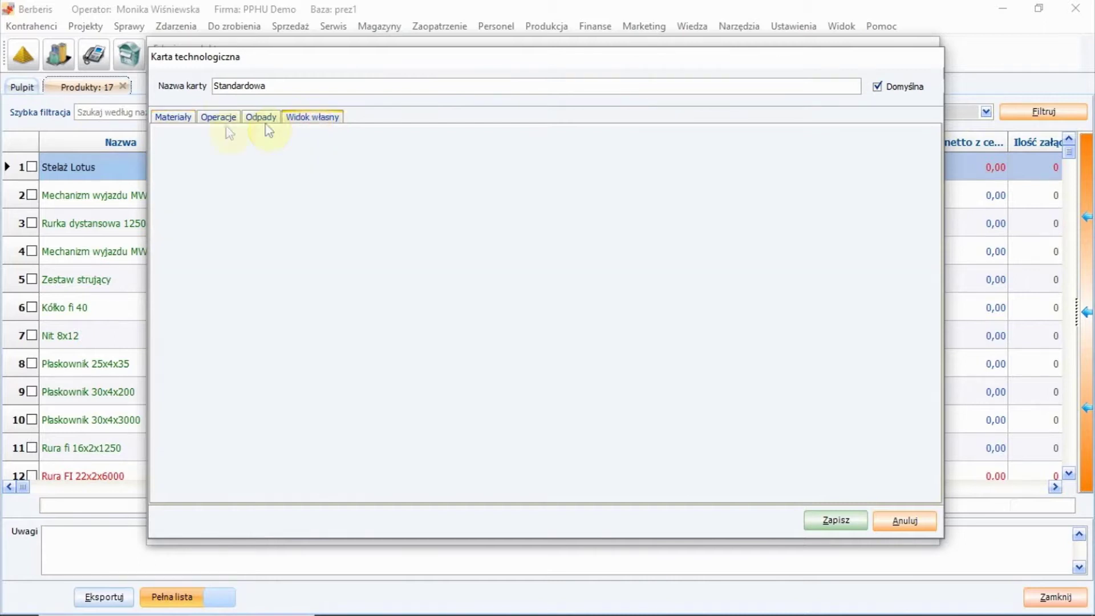
{"action": "left_click", "coordinate": [174, 118]}
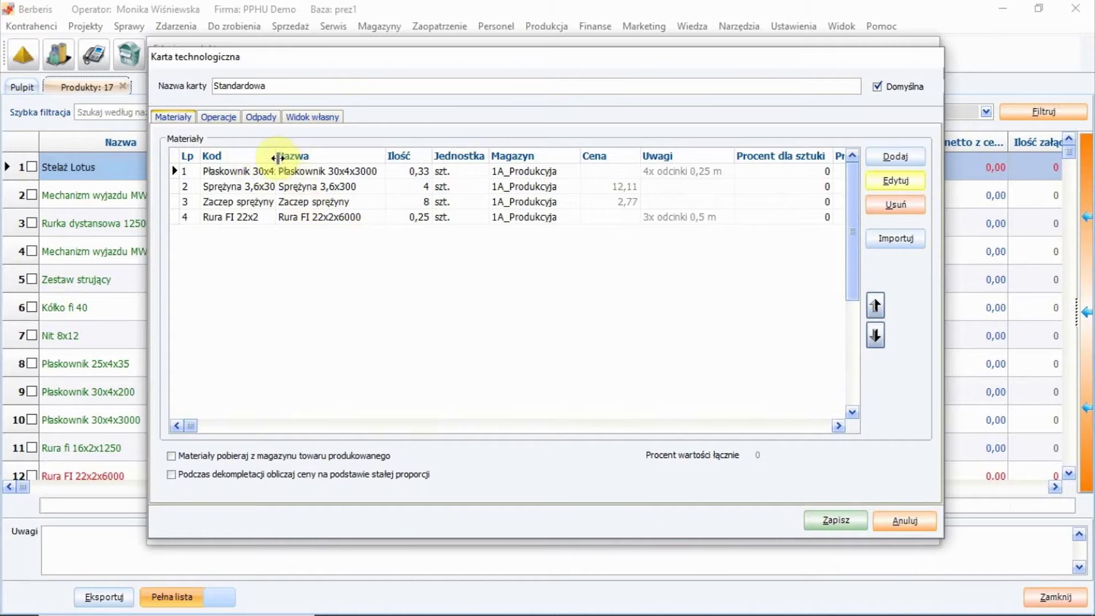
{"action": "left_click_drag", "start_coordinate": [276, 155], "coordinate": [313, 156]}
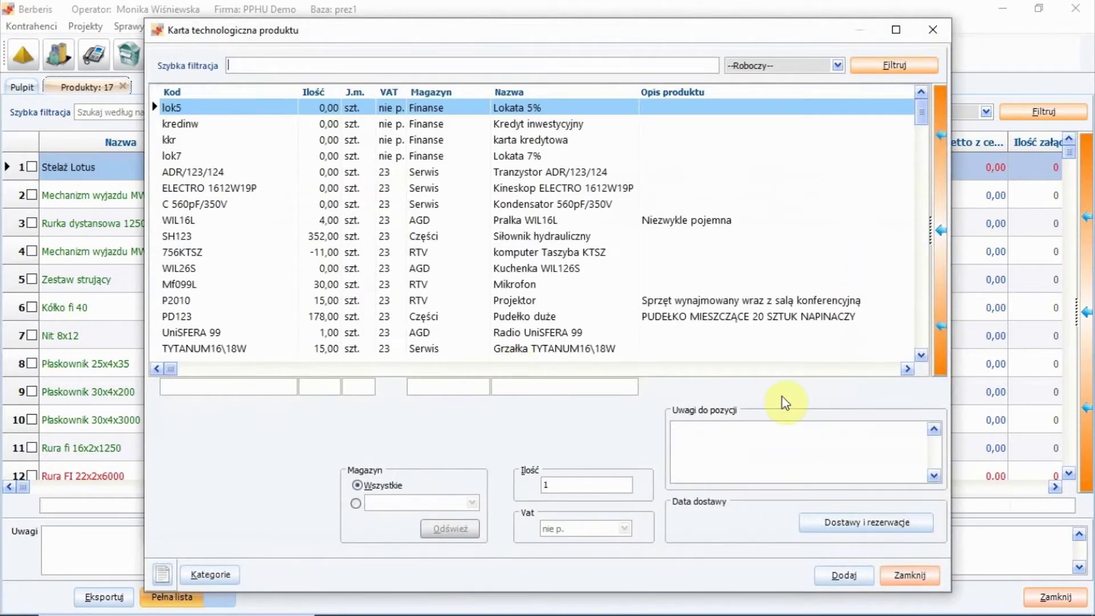
Expand and collapse the product picker's filter panel.
{"action": "left_click", "coordinate": [922, 121]}
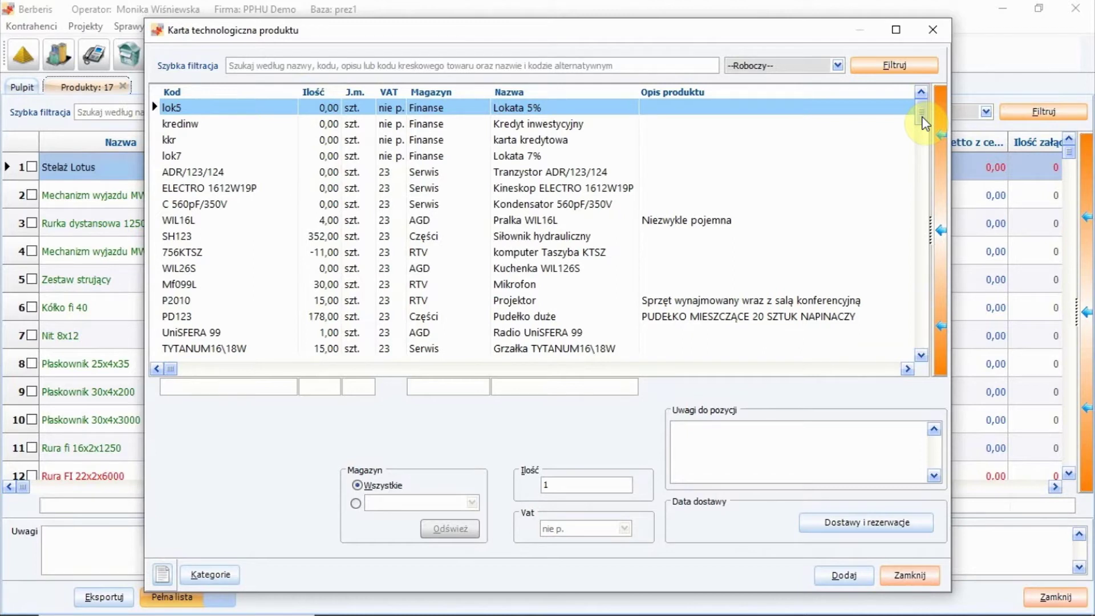
{"action": "scroll", "coordinate": [923, 125], "scroll_direction": "down", "scroll_amount": 1}
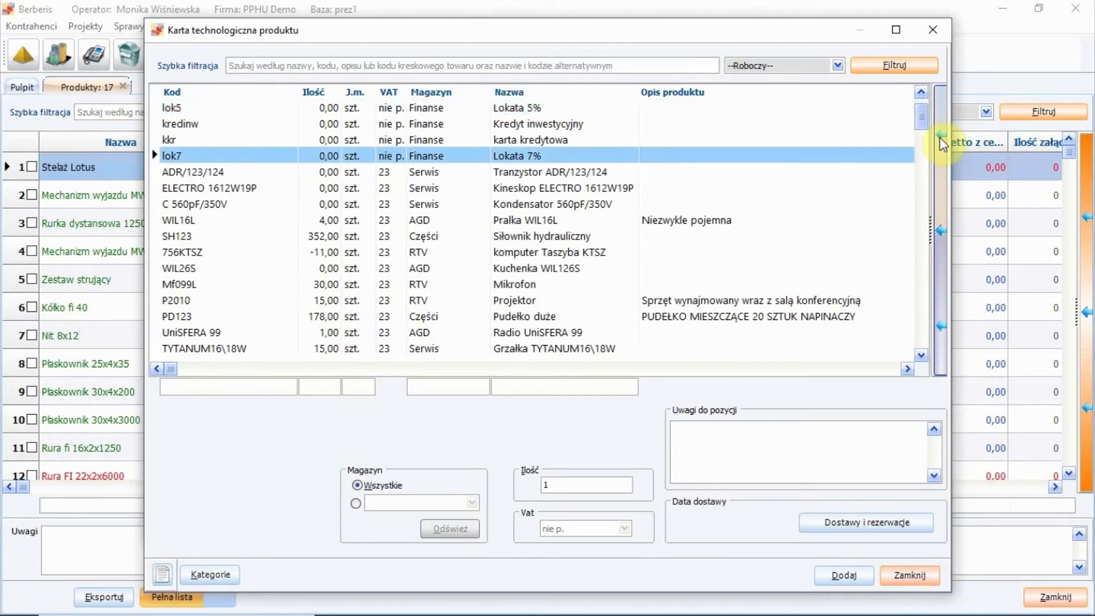
{"action": "left_click", "coordinate": [941, 139]}
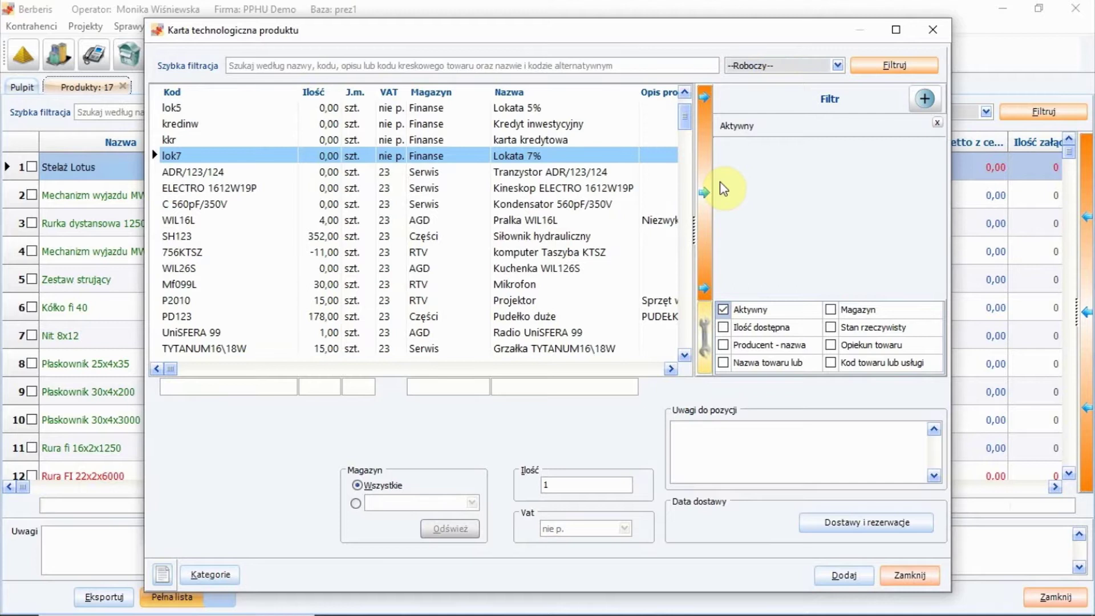
{"action": "left_click", "coordinate": [706, 189]}
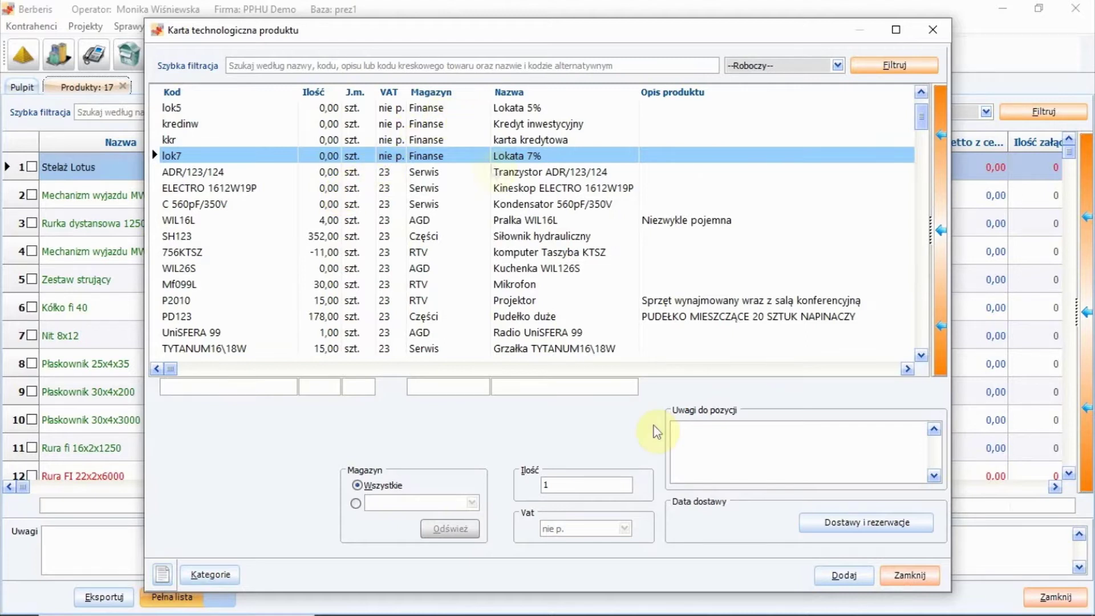
{"action": "left_click", "coordinate": [915, 353]}
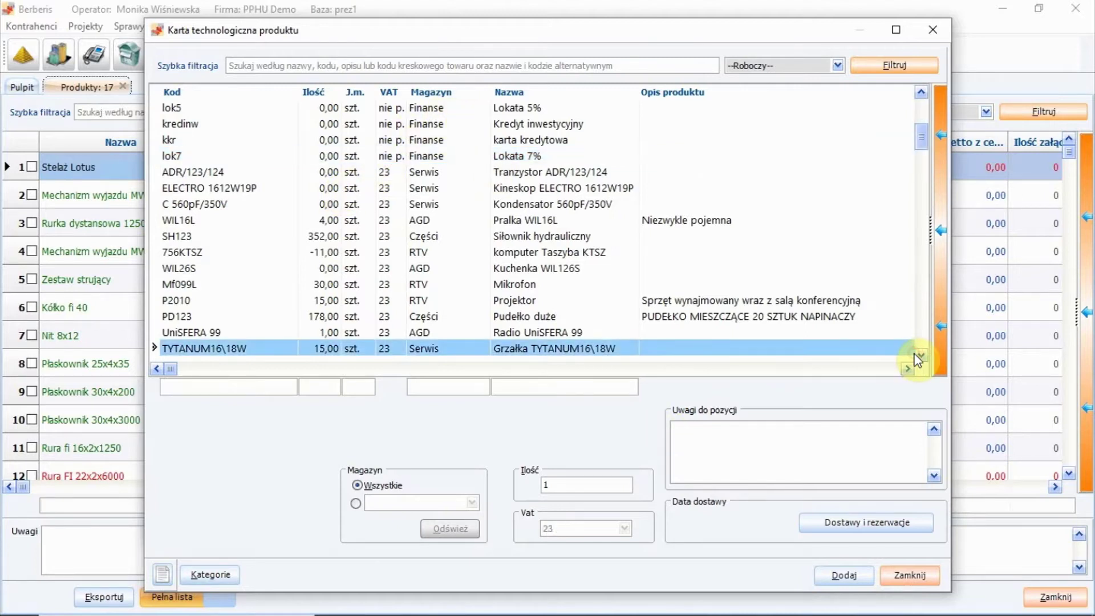
{"action": "left_click", "coordinate": [922, 355]}
{"action": "left_click", "coordinate": [921, 355]}
{"action": "left_click", "coordinate": [921, 356]}
Filter products by 'płaskownik' and add płaskownik 25x4x35 with quantity 3.
{"action": "left_click", "coordinate": [436, 65]}
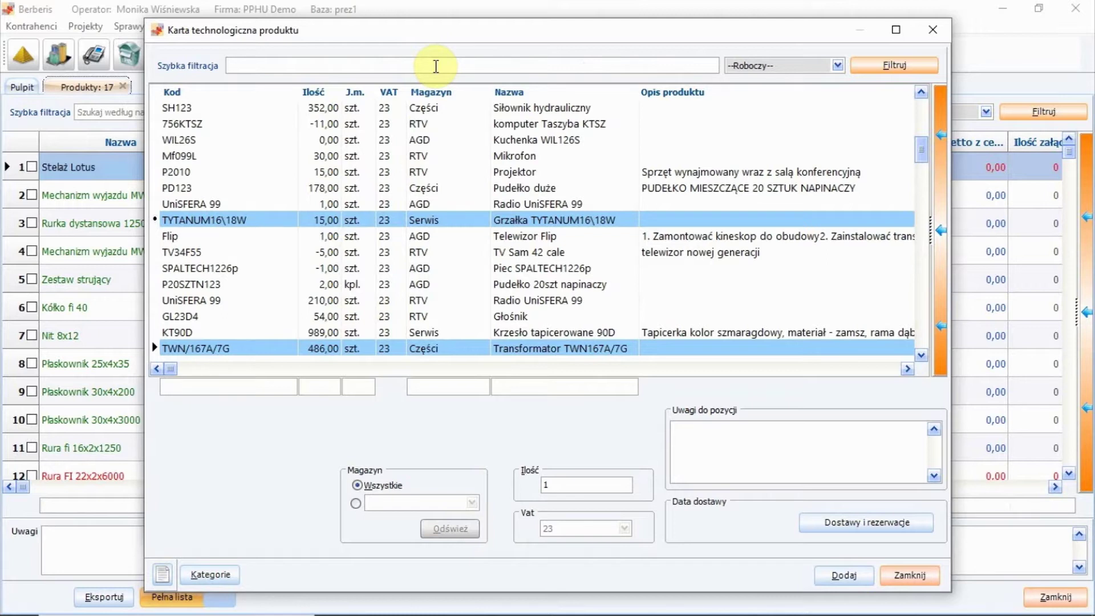
{"action": "type", "text": "płaskownik"}
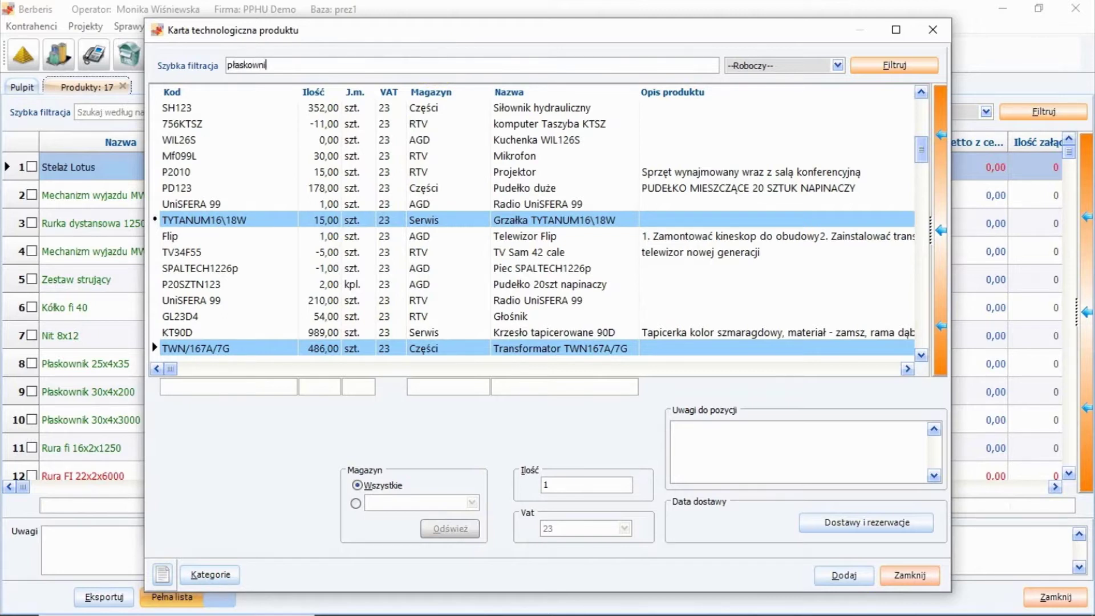
{"action": "key", "text": "Return"}
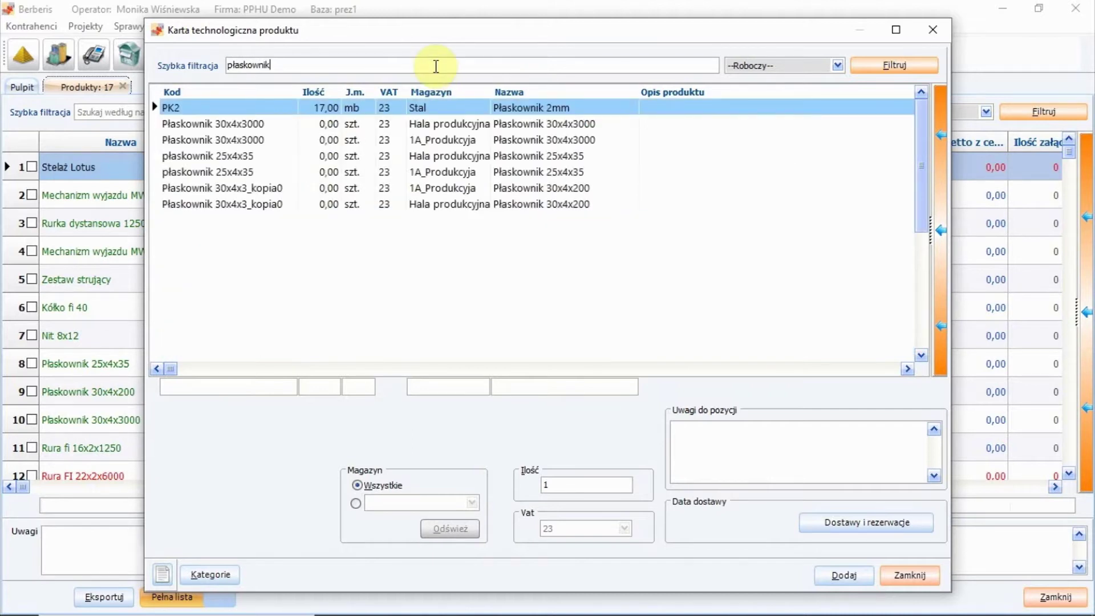
{"action": "left_click", "coordinate": [263, 171]}
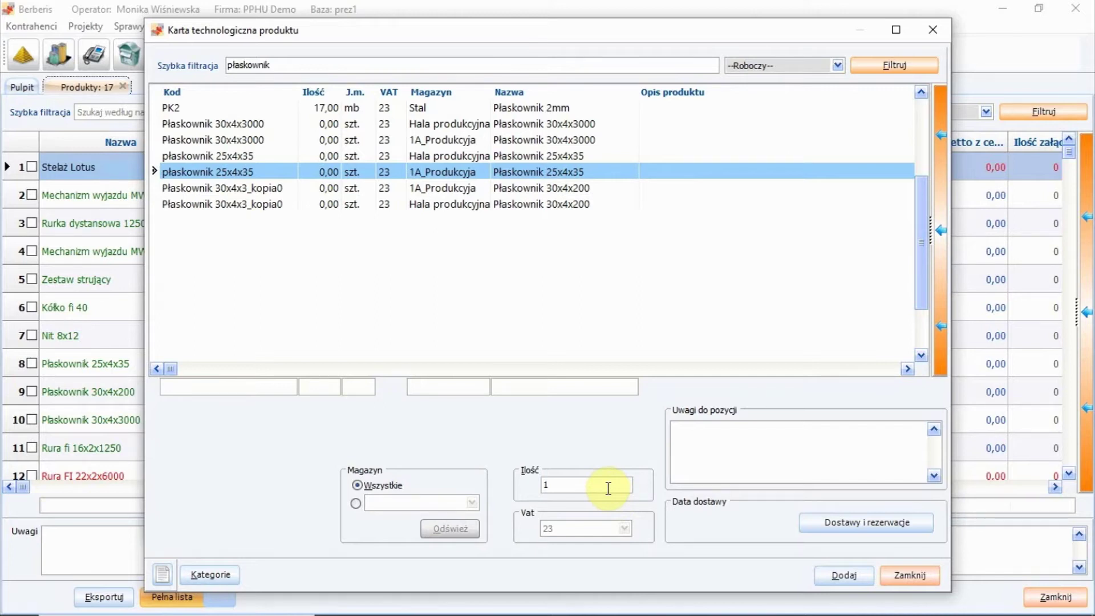
{"action": "key", "text": "BackSpace"}
{"action": "type", "text": "3"}
{"action": "left_click", "coordinate": [748, 448]}
{"action": "left_click", "coordinate": [844, 576]}
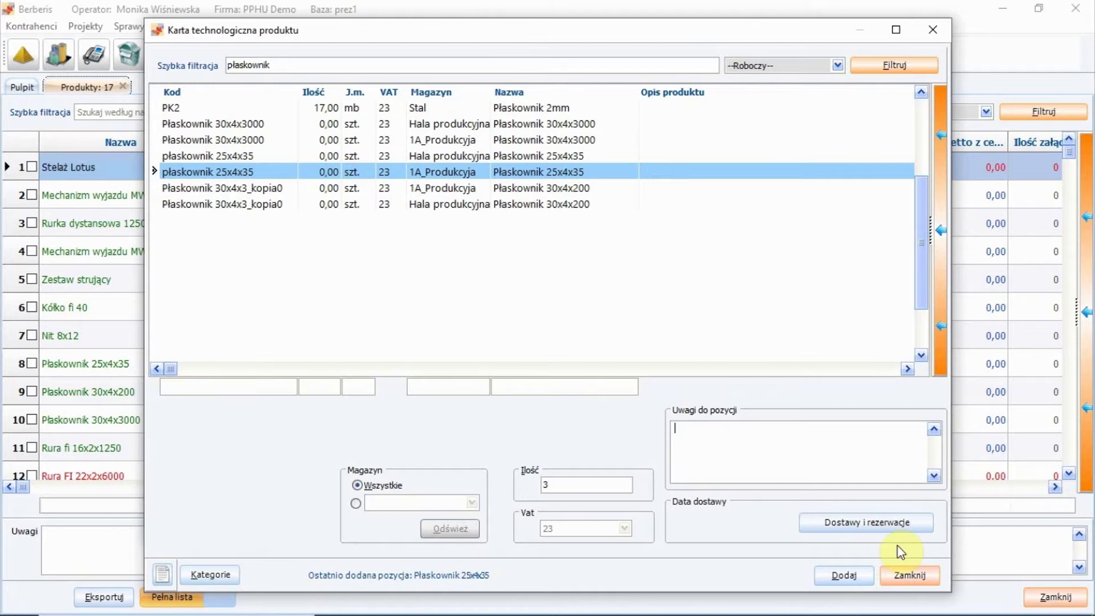
Select the new płaskownik row, then show the card's Operacje list (Cięcie, Montaż).
{"action": "left_click", "coordinate": [908, 575]}
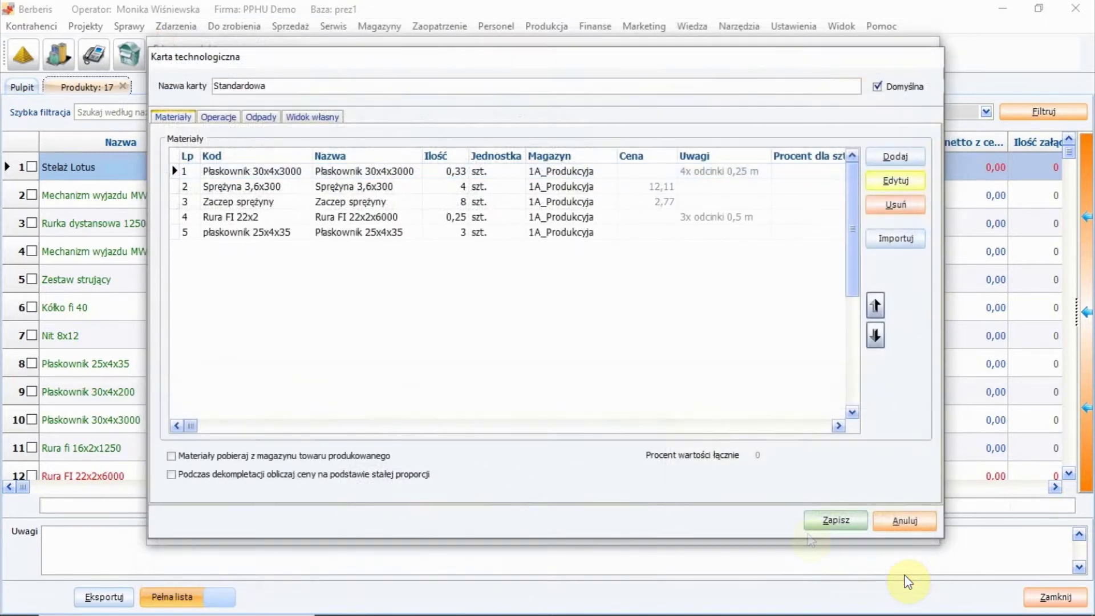
{"action": "left_click", "coordinate": [244, 232]}
{"action": "left_click", "coordinate": [243, 232]}
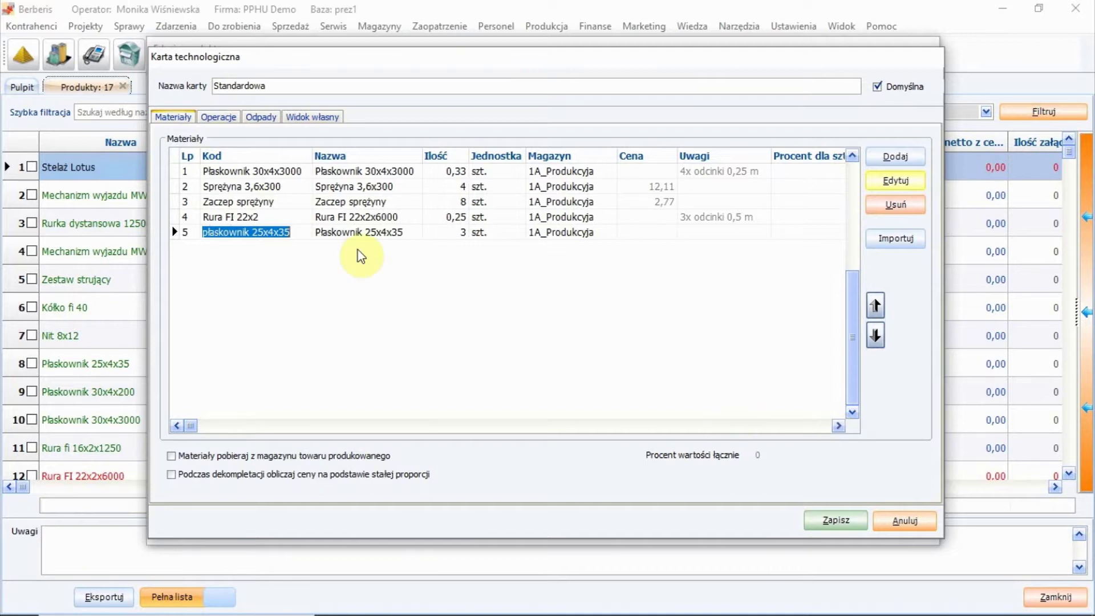
{"action": "left_click", "coordinate": [219, 117]}
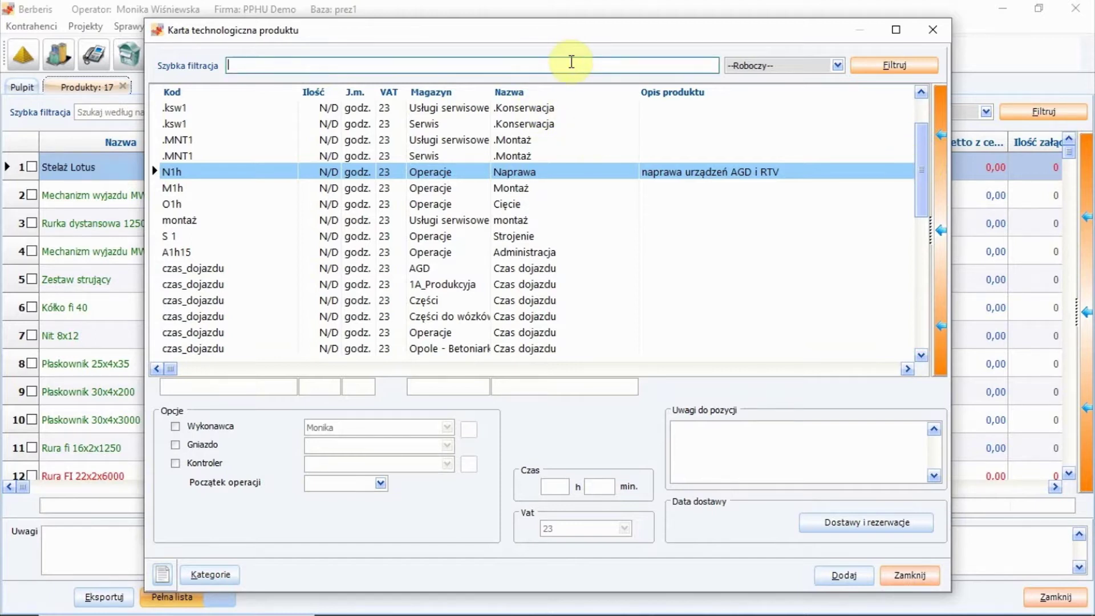
{"action": "type", "text": "montaż"}
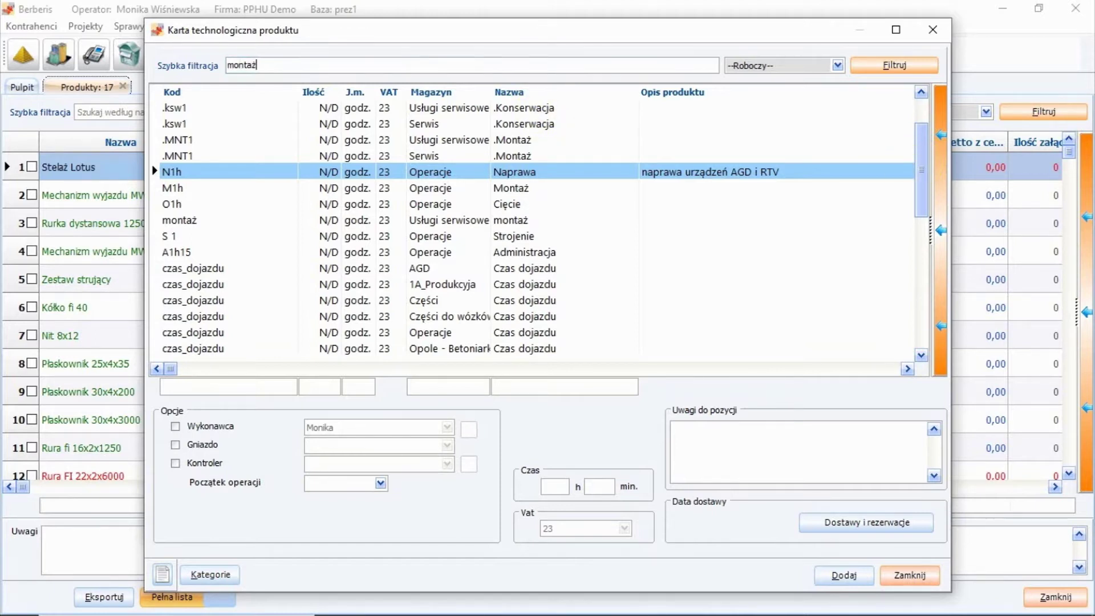
Filter operations by 'montaż' and add the M1h Montaż operation to the card.
{"action": "key", "text": "Return"}
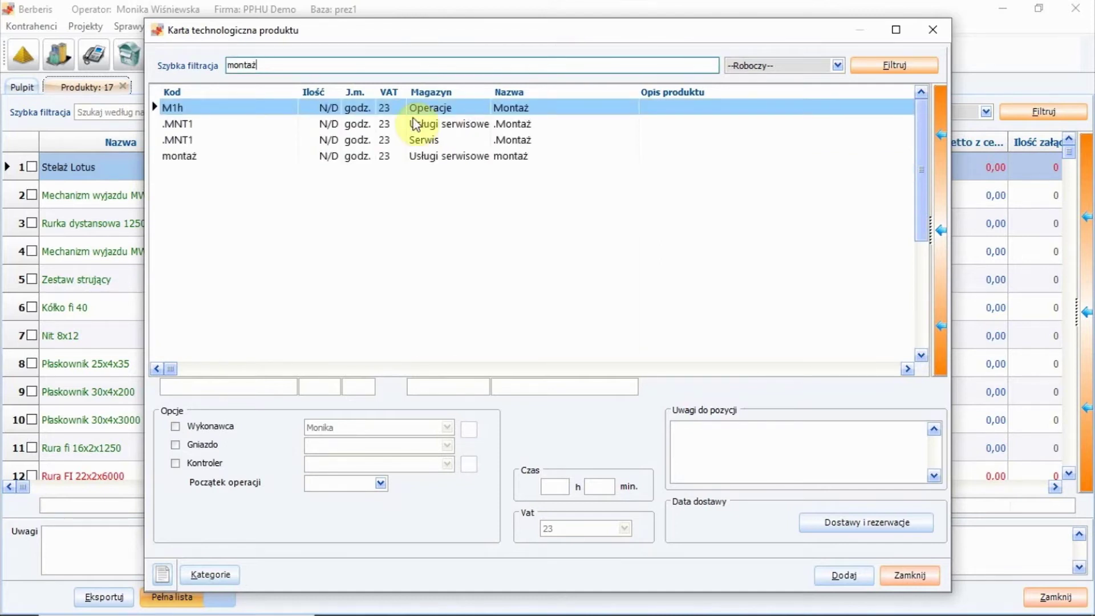
{"action": "left_click", "coordinate": [439, 159]}
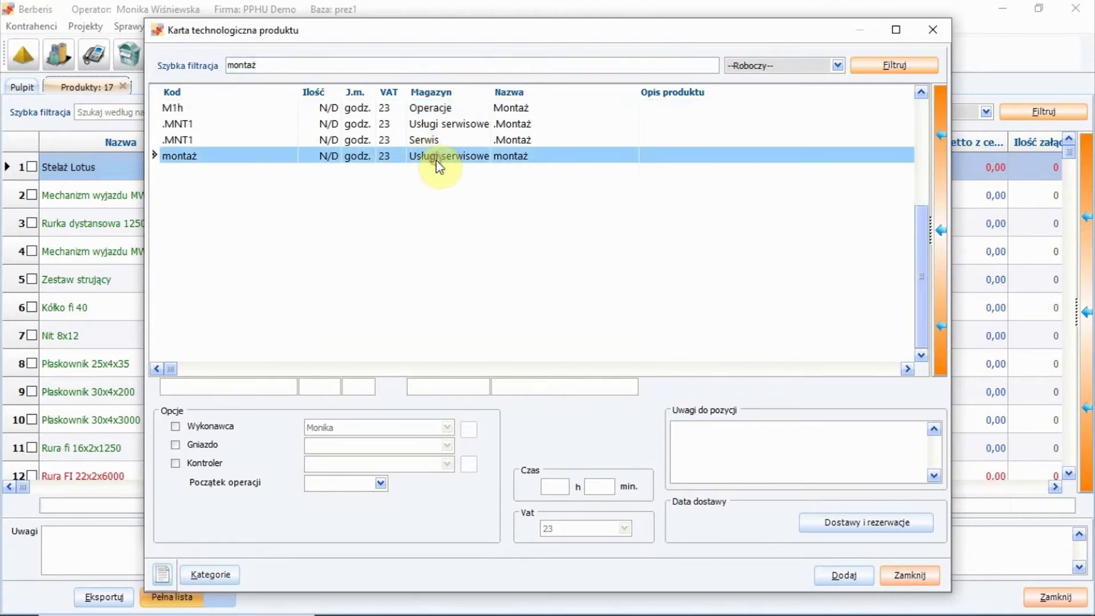
{"action": "left_click", "coordinate": [465, 104]}
{"action": "double_click", "coordinate": [465, 104]}
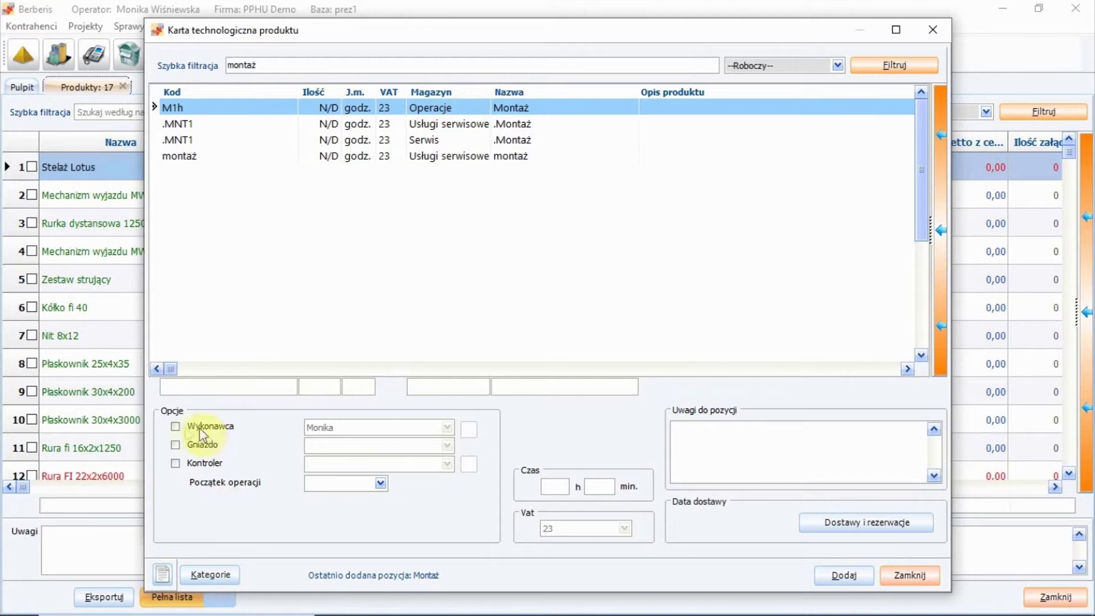
Assign Bartek, the Produkcja department fitter, as the operation's Wykonawca.
{"action": "left_click", "coordinate": [175, 426]}
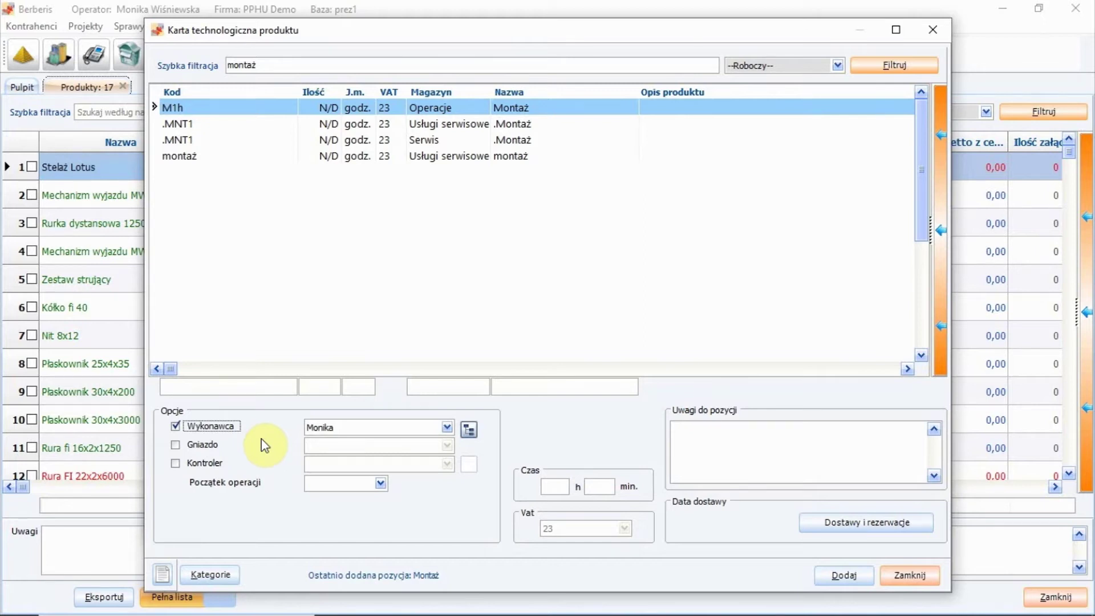
{"action": "left_click", "coordinate": [447, 427]}
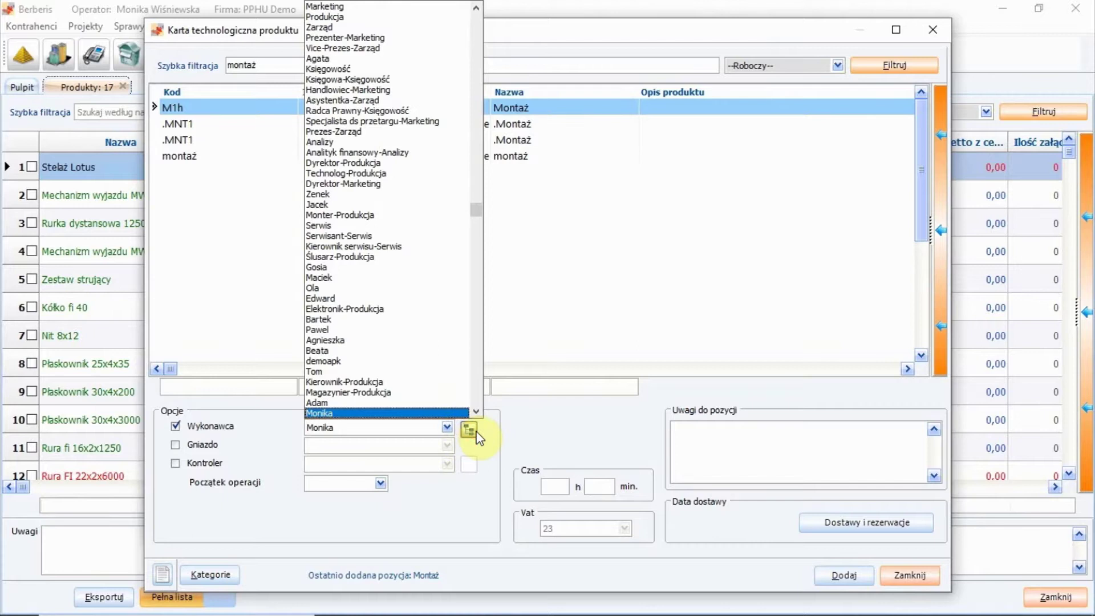
{"action": "left_click", "coordinate": [468, 431]}
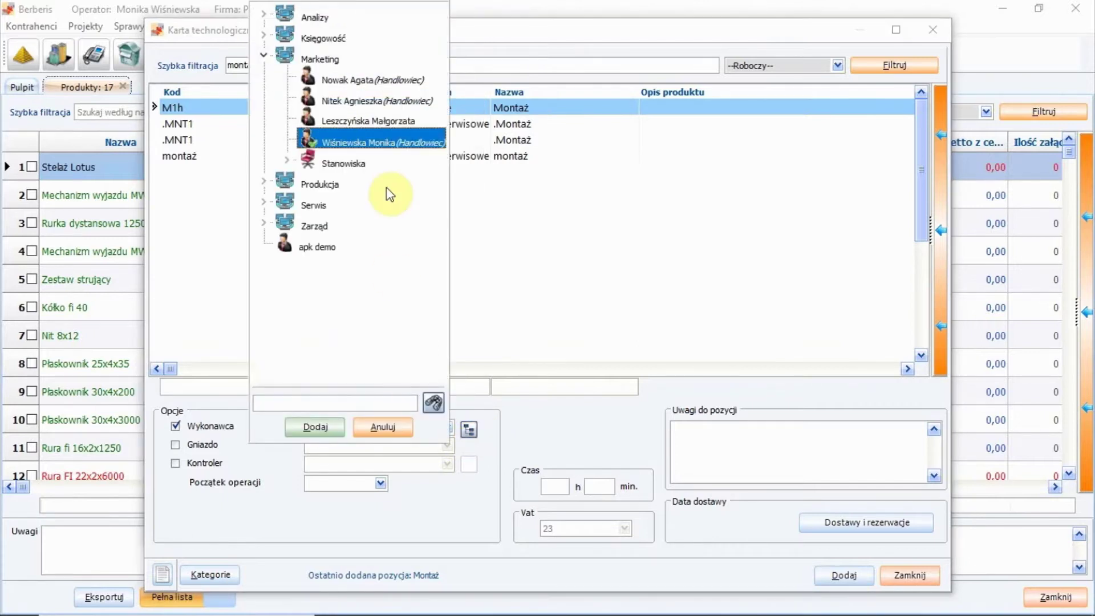
{"action": "left_click", "coordinate": [265, 39]}
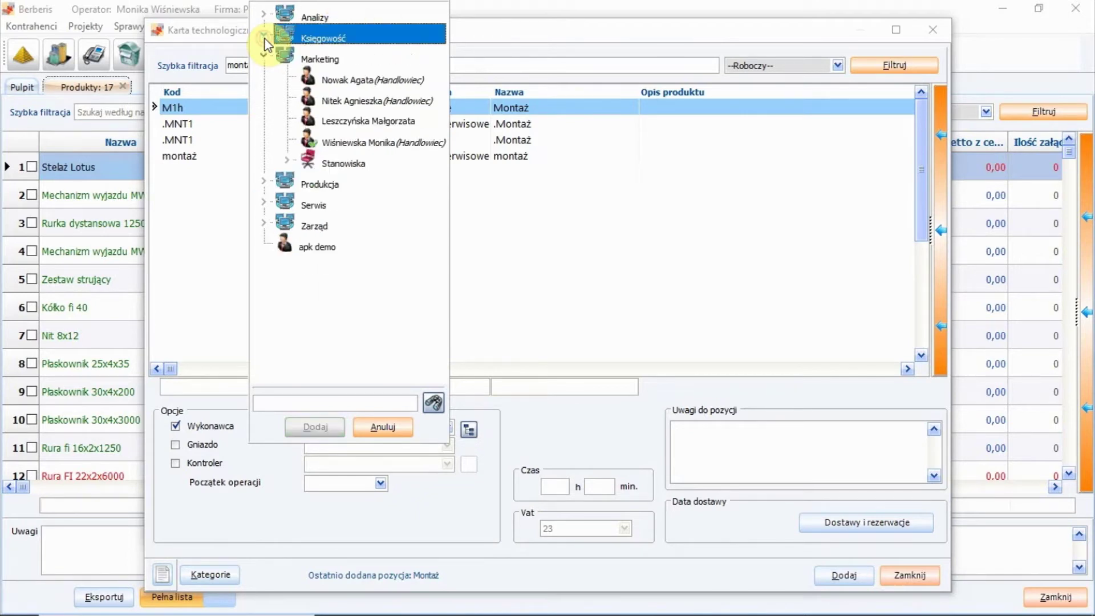
{"action": "left_click", "coordinate": [266, 226]}
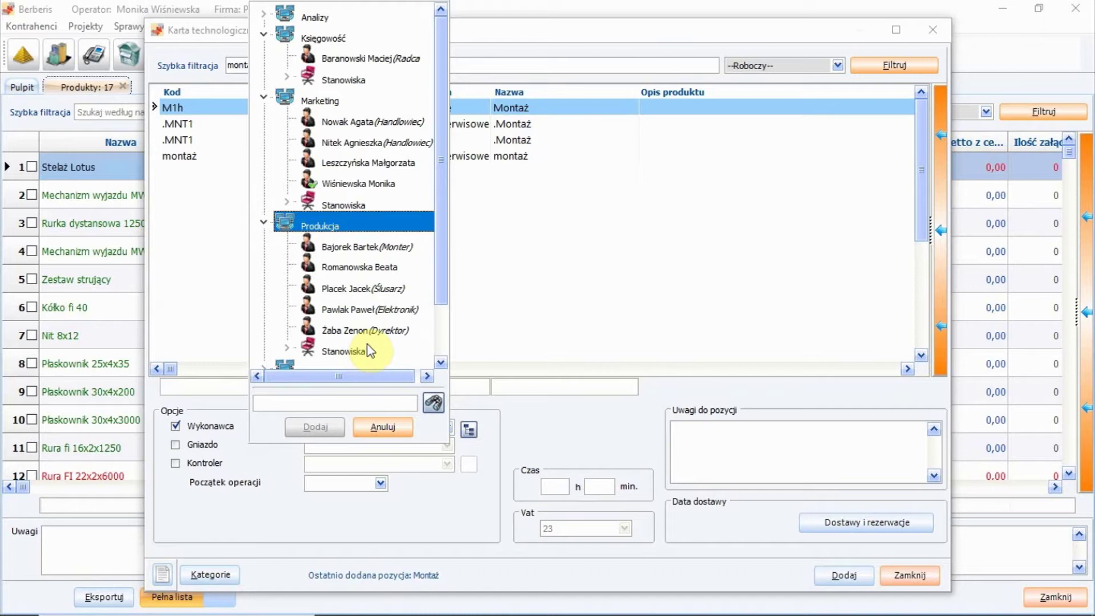
{"action": "left_click", "coordinate": [368, 246]}
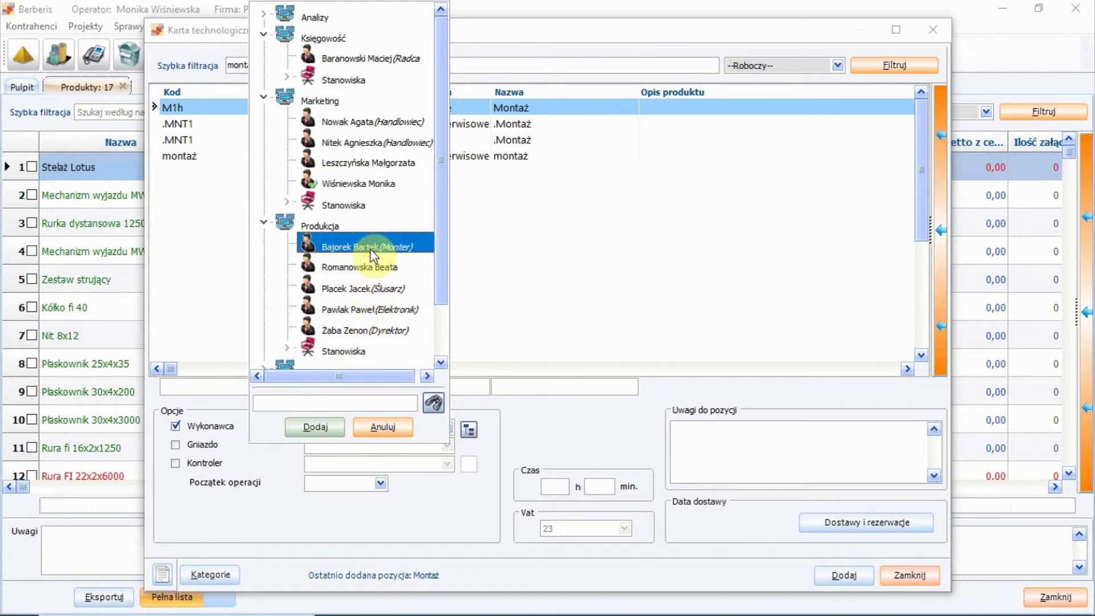
{"action": "double_click", "coordinate": [369, 247]}
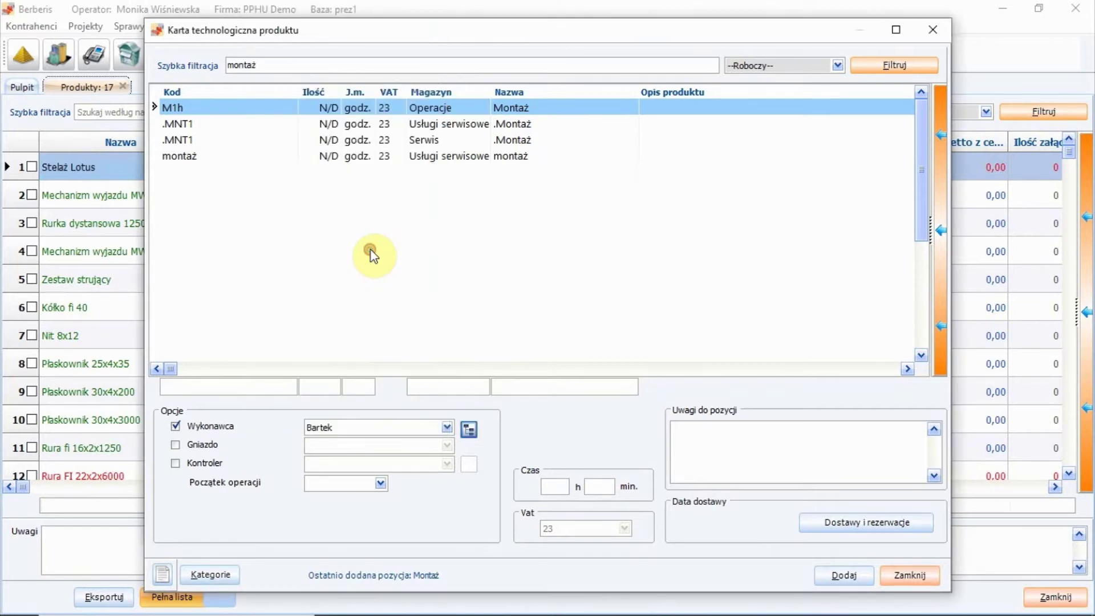
Set the operation's Gniazdo to Stanowisko montażowe and its Kontroler to Tom.
{"action": "left_click", "coordinate": [176, 445]}
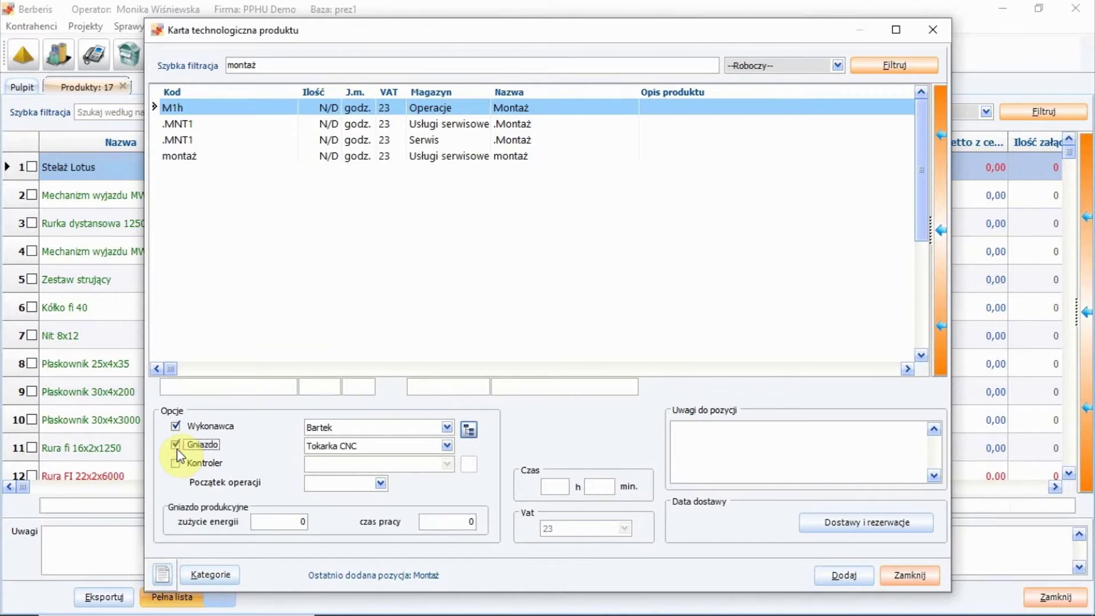
{"action": "left_click", "coordinate": [448, 447]}
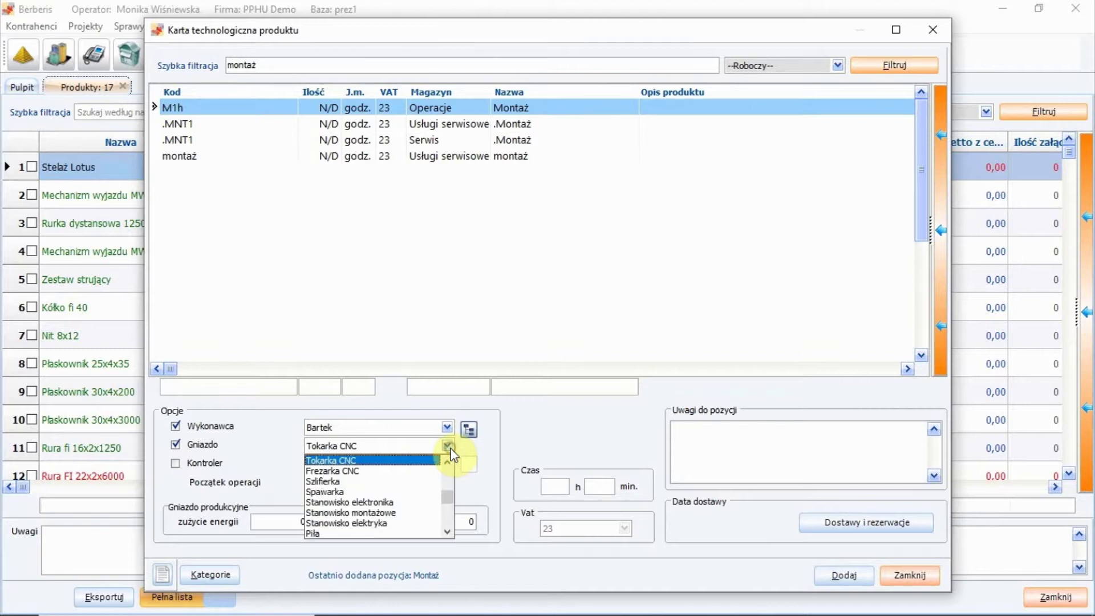
{"action": "left_click", "coordinate": [378, 513]}
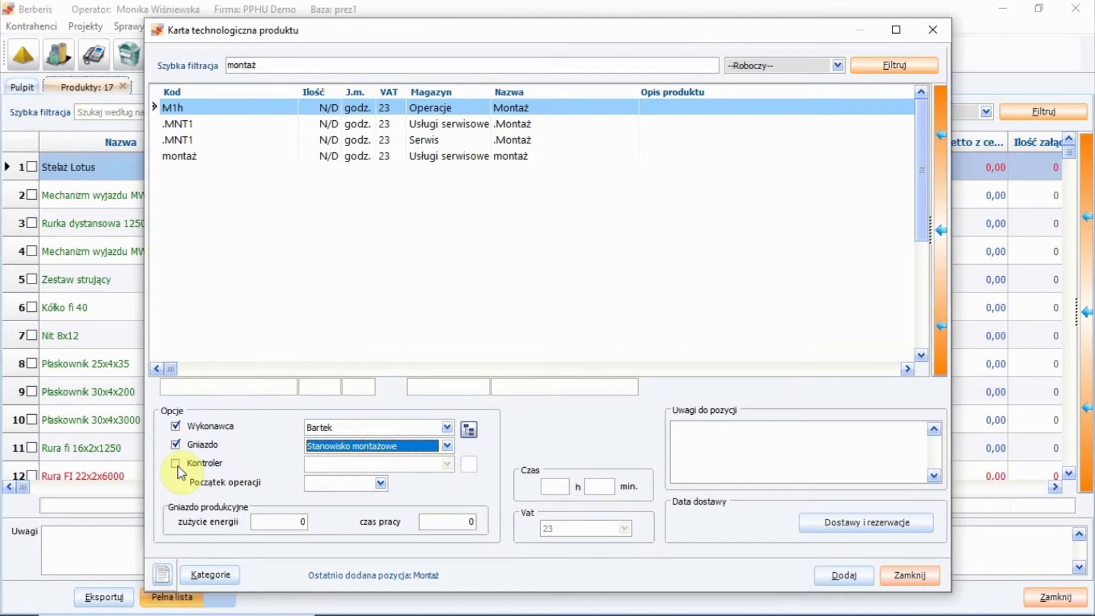
{"action": "left_click", "coordinate": [176, 463]}
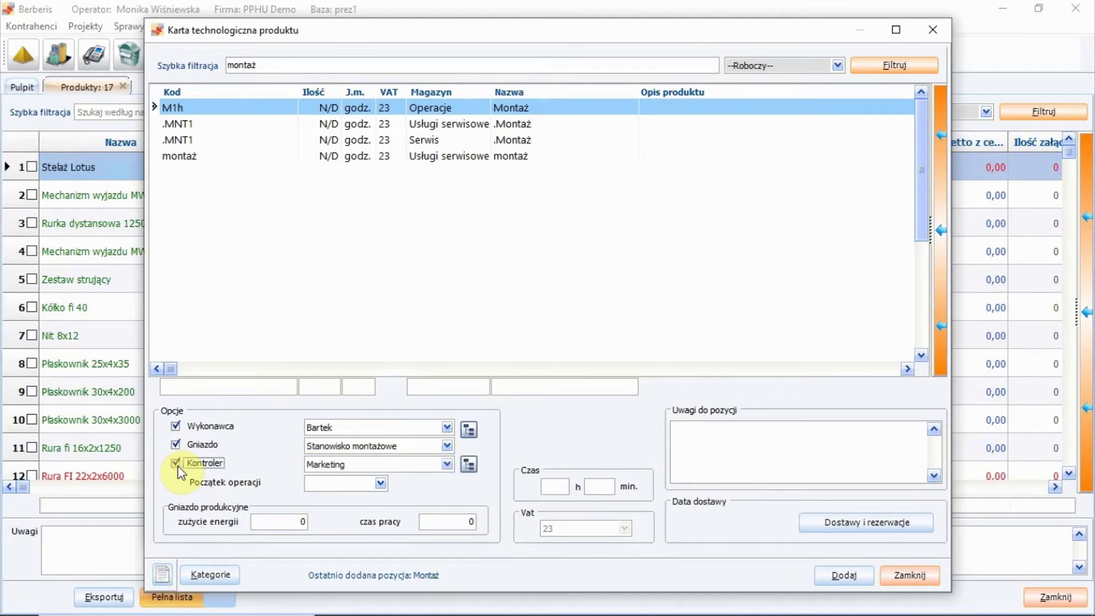
{"action": "left_click", "coordinate": [448, 464]}
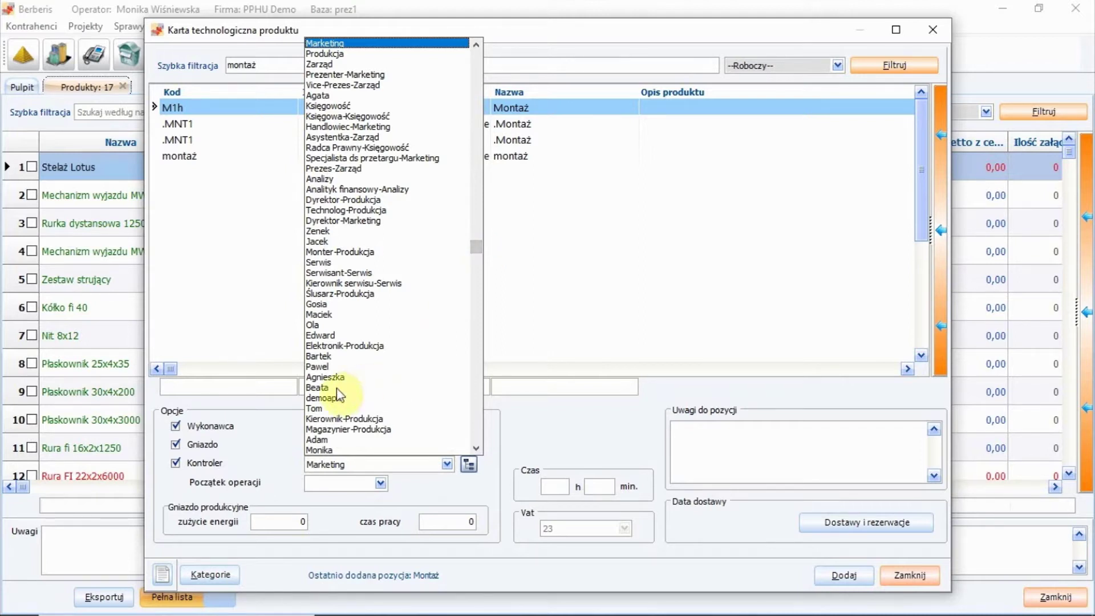
{"action": "left_click", "coordinate": [315, 409]}
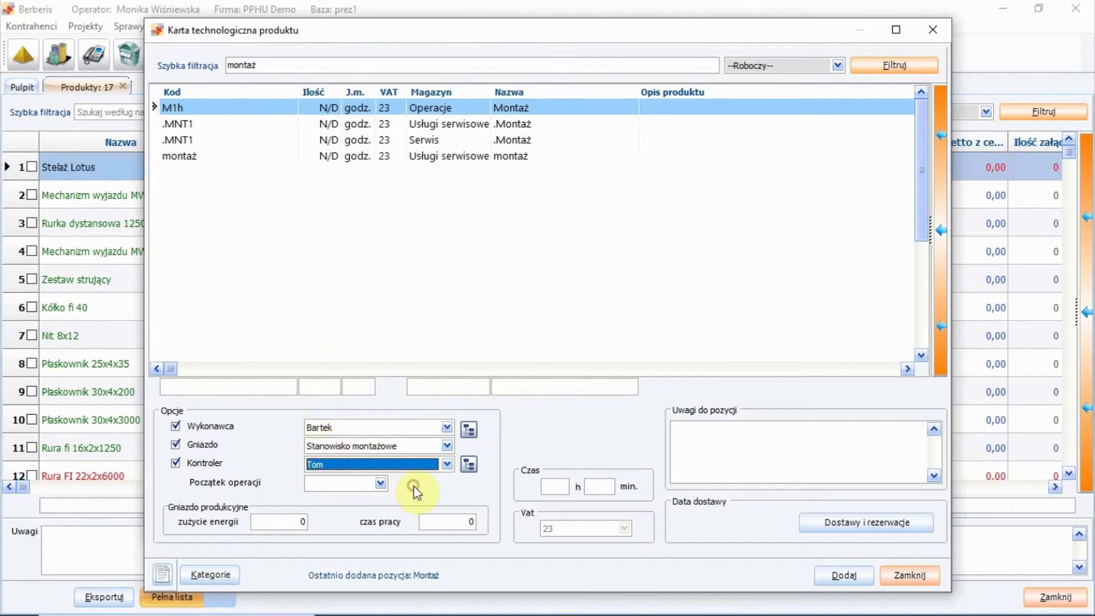
Set the operation start condition to Zawsze, then select the energy consumption field for editing.
{"action": "left_click", "coordinate": [381, 484]}
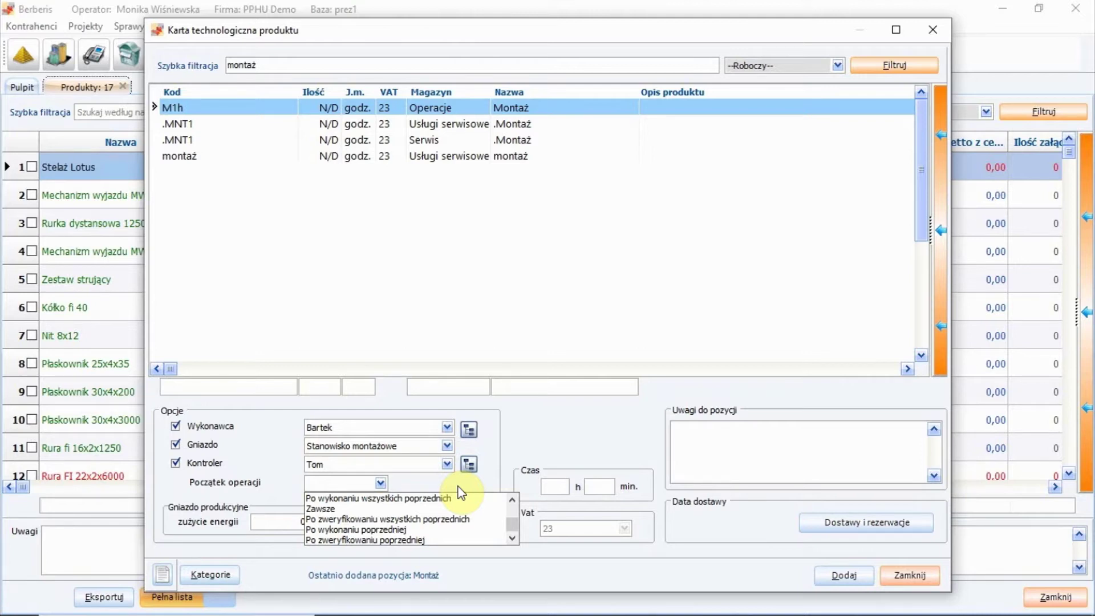
{"action": "left_click", "coordinate": [322, 510]}
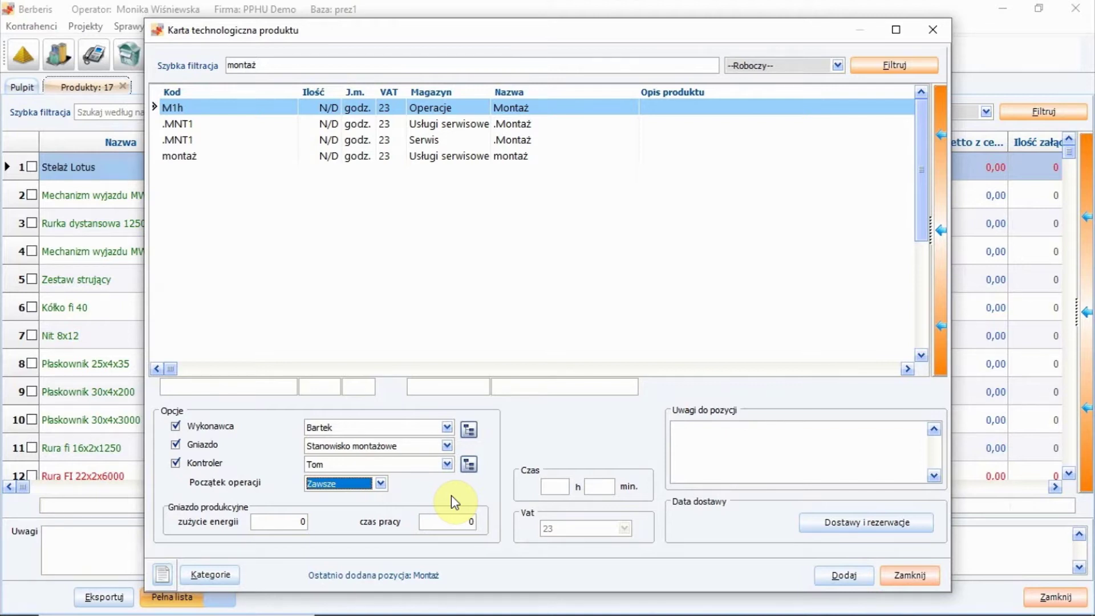
{"action": "left_click", "coordinate": [302, 521]}
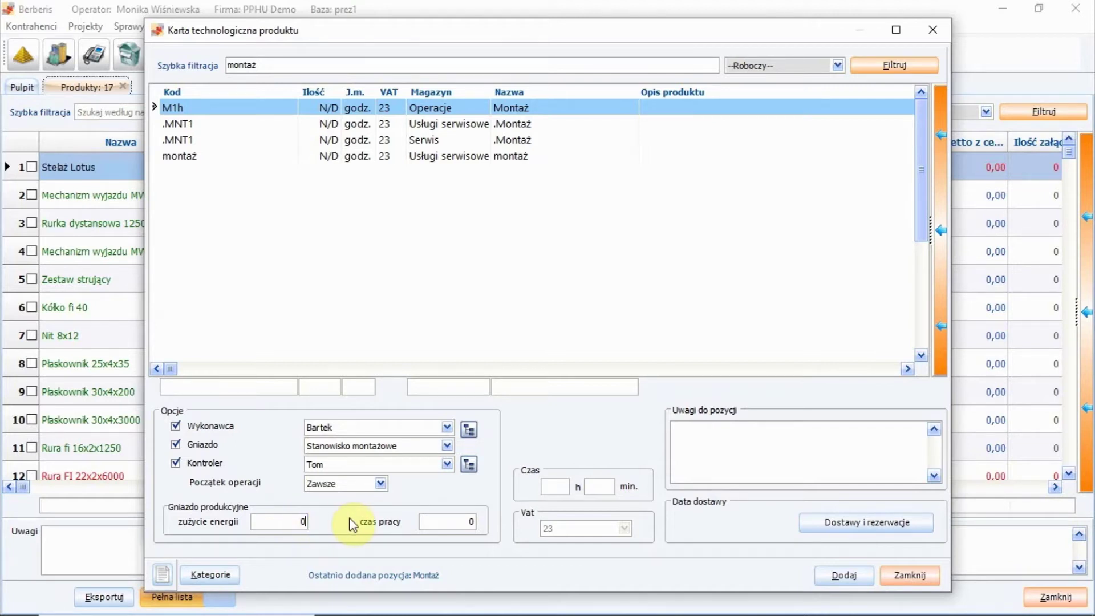
Add the Montaż operation with energy use 10, work time 5 and a 10-minute time.
{"action": "key", "text": "BackSpace"}
{"action": "type", "text": "10"}
{"action": "left_click", "coordinate": [473, 522]}
{"action": "key", "text": "BackSpace"}
{"action": "type", "text": "5"}
{"action": "left_click", "coordinate": [555, 486]}
{"action": "left_click", "coordinate": [600, 487]}
{"action": "type", "text": "10"}
{"action": "left_click", "coordinate": [847, 576]}
Close the operation picker and resize the Nazwa and Czas columns of the Operacje grid.
{"action": "left_click", "coordinate": [910, 577]}
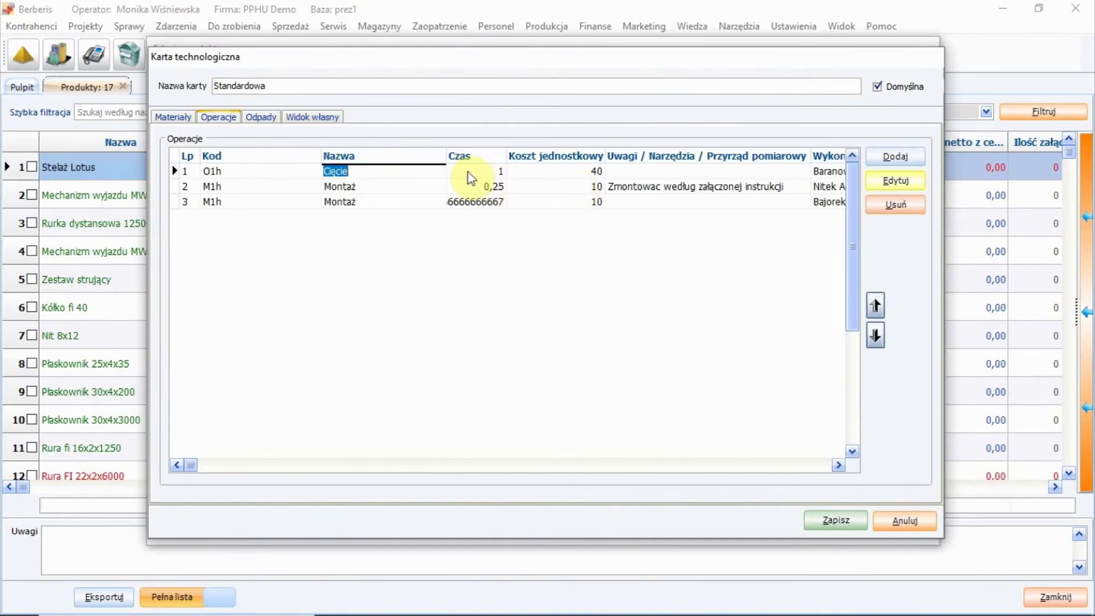
{"action": "left_click_drag", "start_coordinate": [446, 156], "coordinate": [416, 157]}
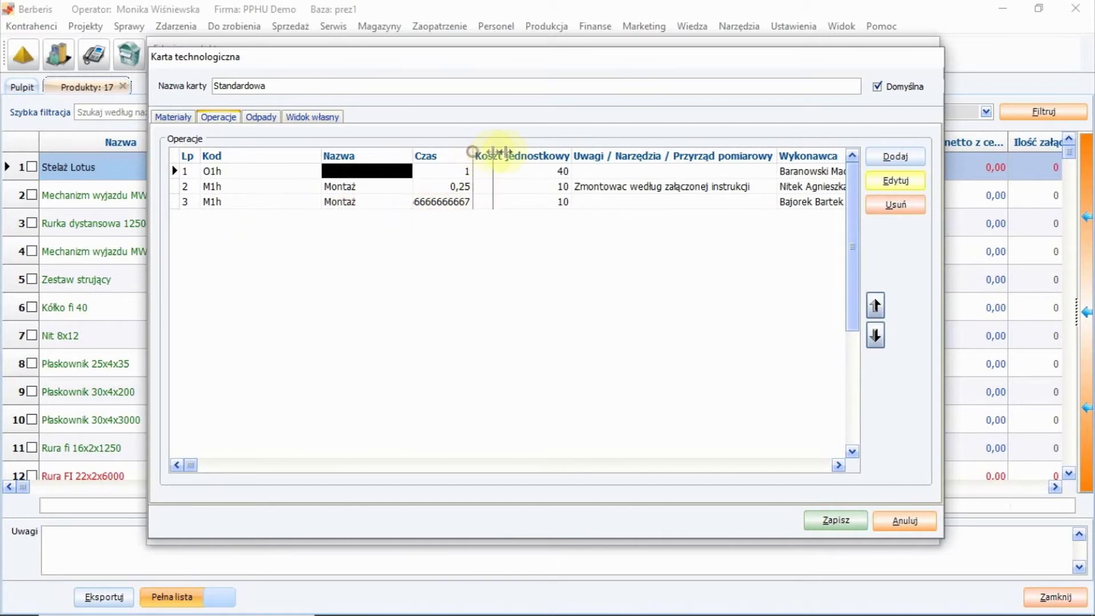
{"action": "left_click_drag", "start_coordinate": [471, 156], "coordinate": [516, 156]}
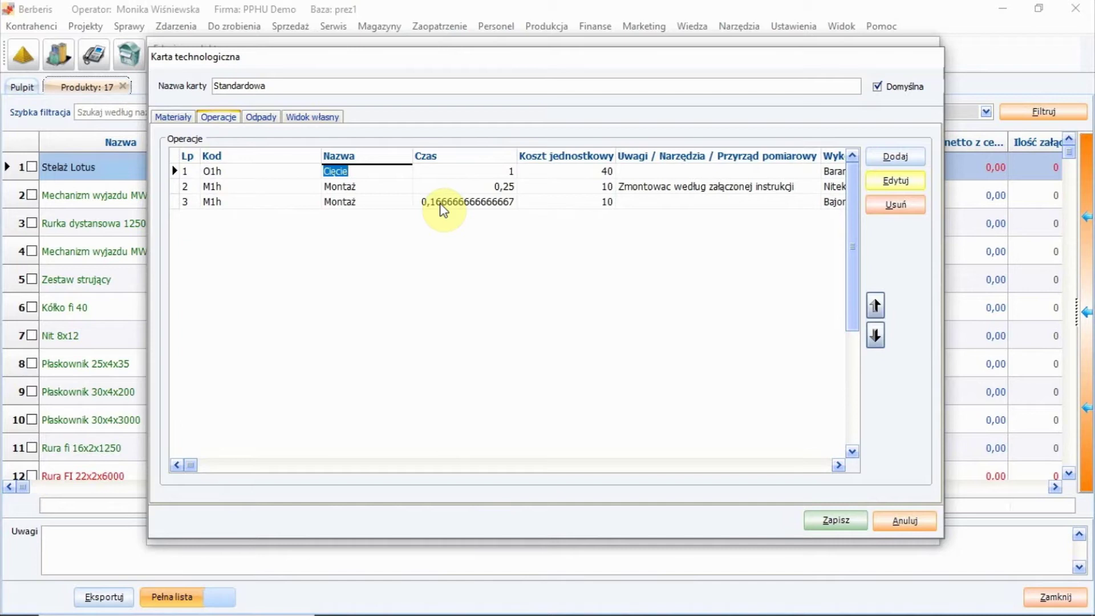
Widen the Kontrola column and inspect the new Montaż row's values in the grid.
{"action": "left_click", "coordinate": [840, 466]}
{"action": "left_click", "coordinate": [841, 467]}
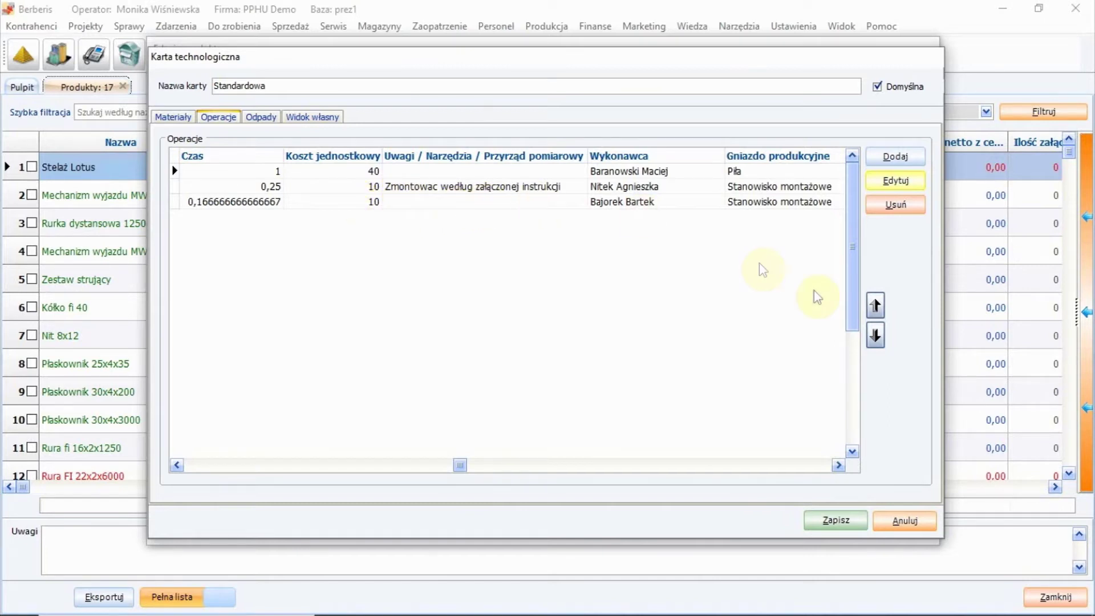
{"action": "left_click", "coordinate": [838, 465]}
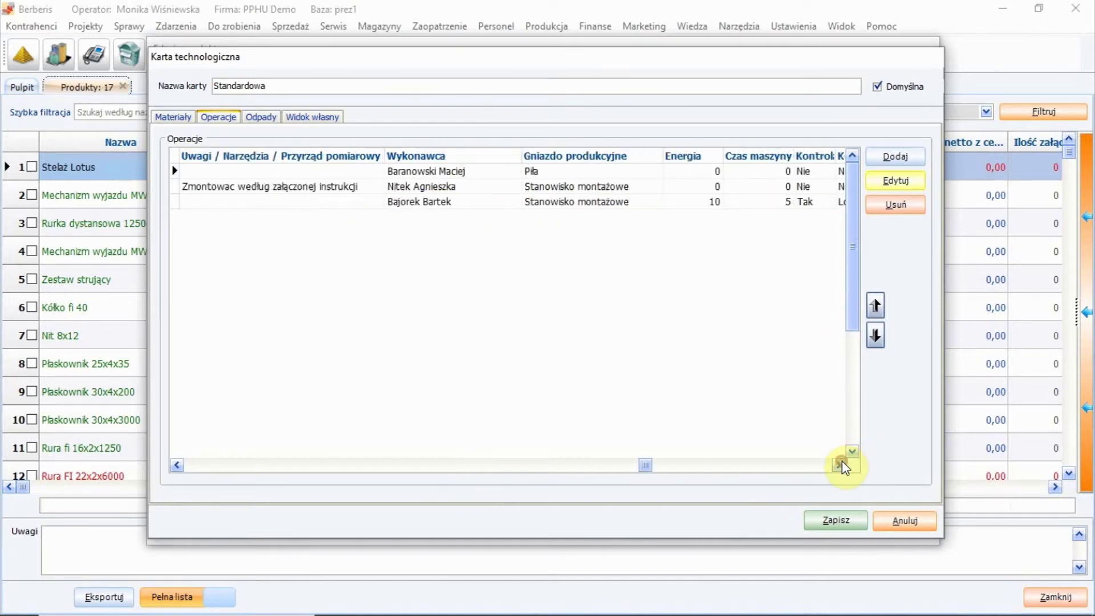
{"action": "left_click", "coordinate": [843, 464]}
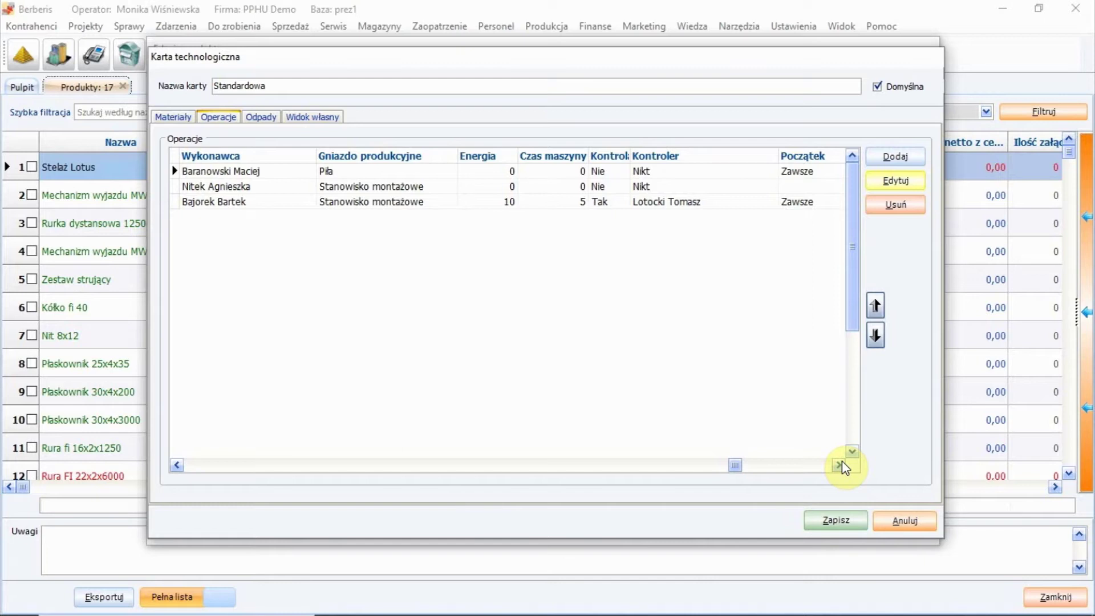
{"action": "left_click_drag", "start_coordinate": [631, 156], "coordinate": [661, 156]}
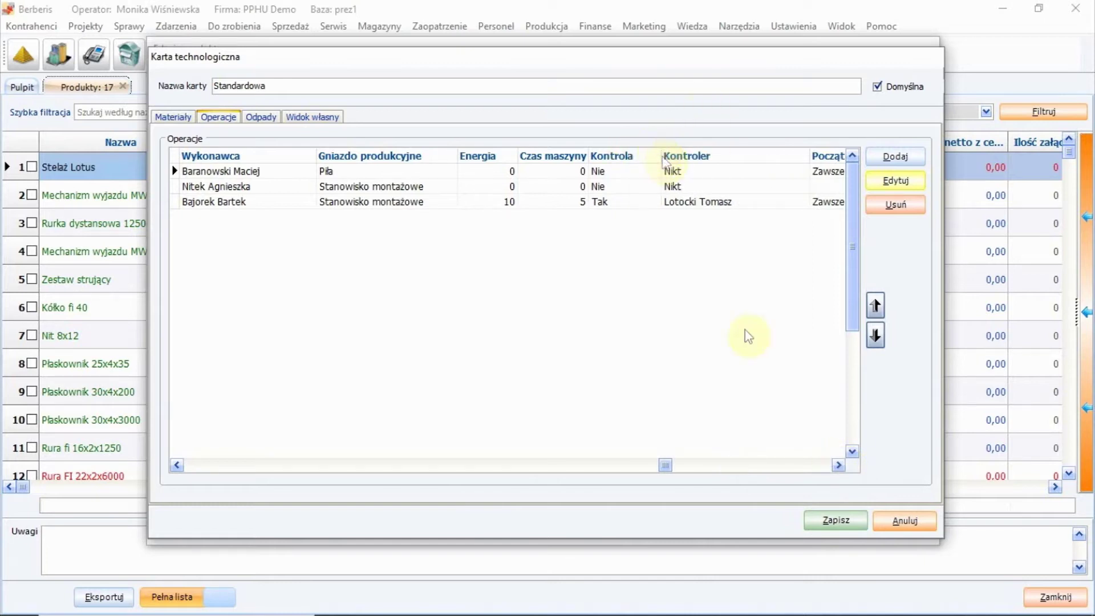
{"action": "left_click", "coordinate": [838, 465]}
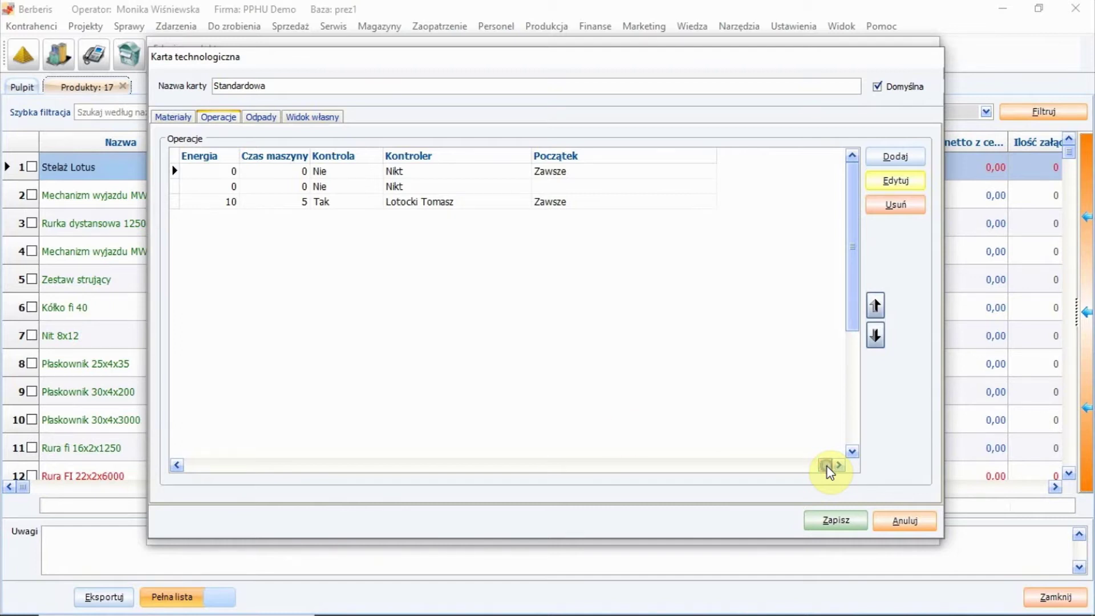
{"action": "left_click_drag", "start_coordinate": [826, 465], "coordinate": [154, 466]}
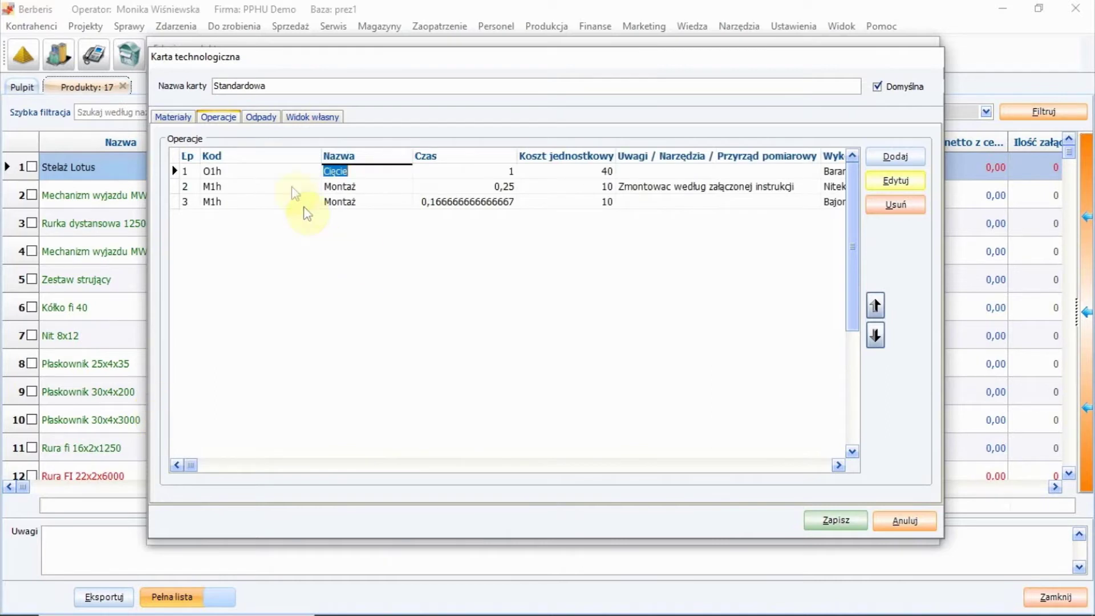
Check the technology card's Odpady and Widok własny tabs.
{"action": "left_click", "coordinate": [257, 117]}
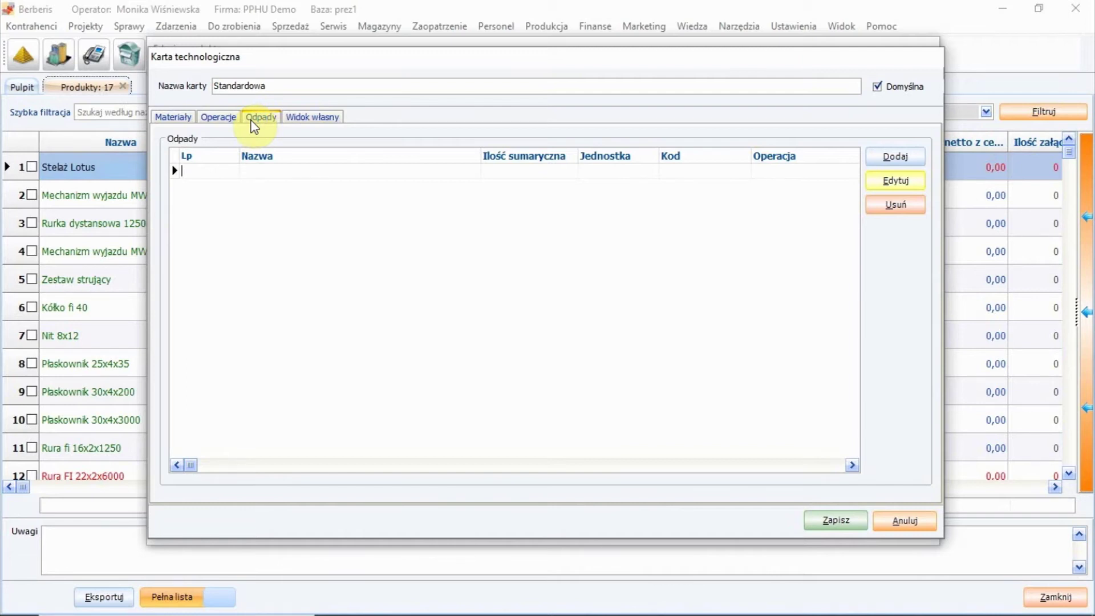
{"action": "left_click", "coordinate": [313, 117]}
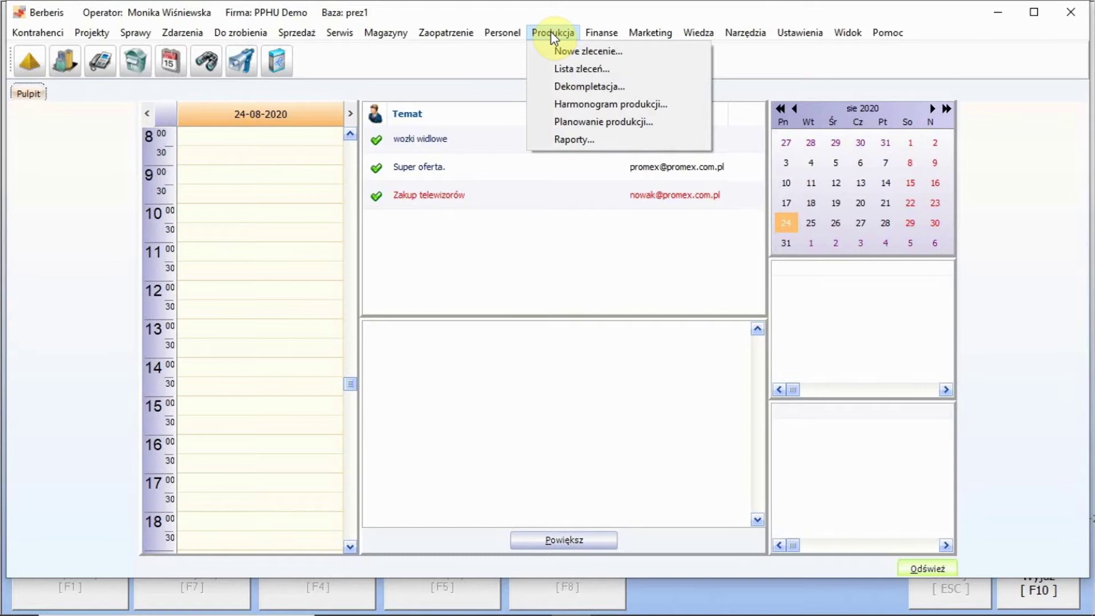
Close the Produkcja menu.
{"action": "left_click", "coordinate": [551, 32]}
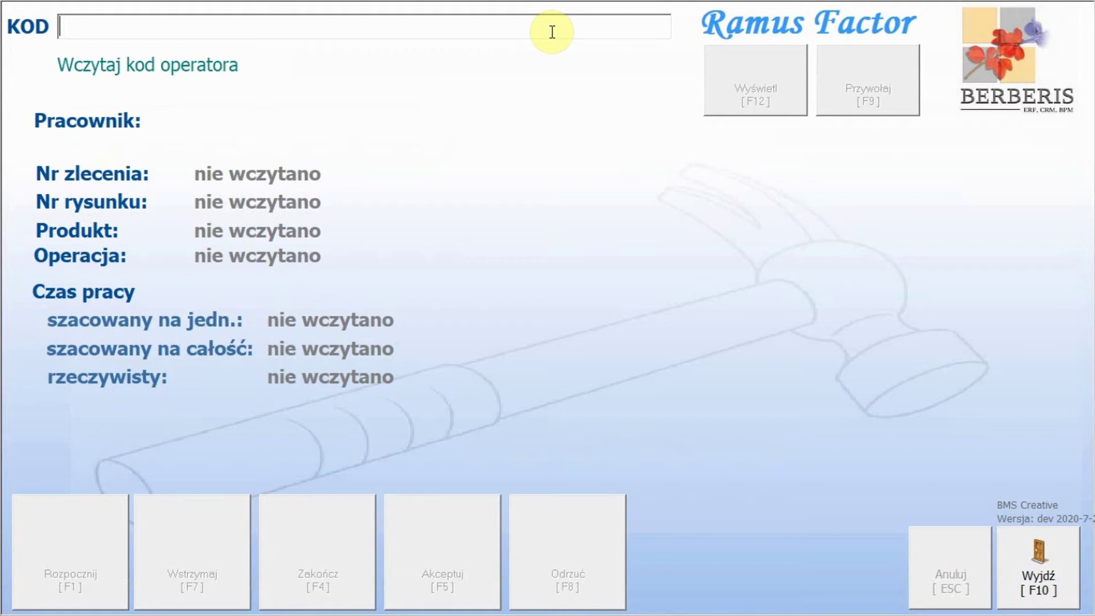
Switch from the Ramus Factor terminal back to the Berberis main window with Alt+Tab.
{"action": "key", "text": "alt+Tab"}
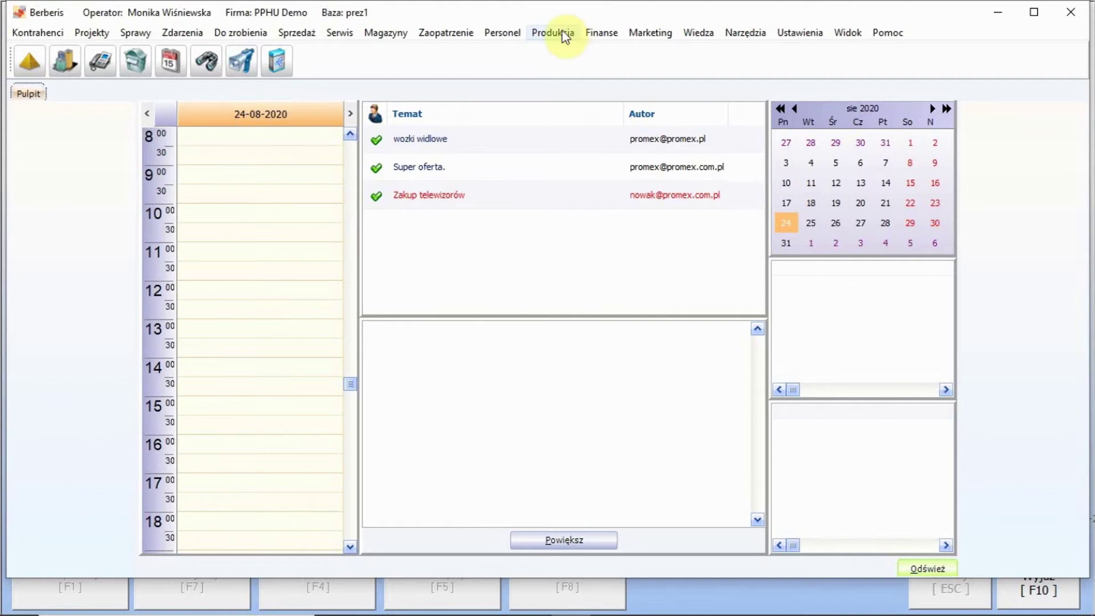
Start a new production order with Promex as the contractor.
{"action": "left_click", "coordinate": [553, 32]}
{"action": "left_click", "coordinate": [573, 53]}
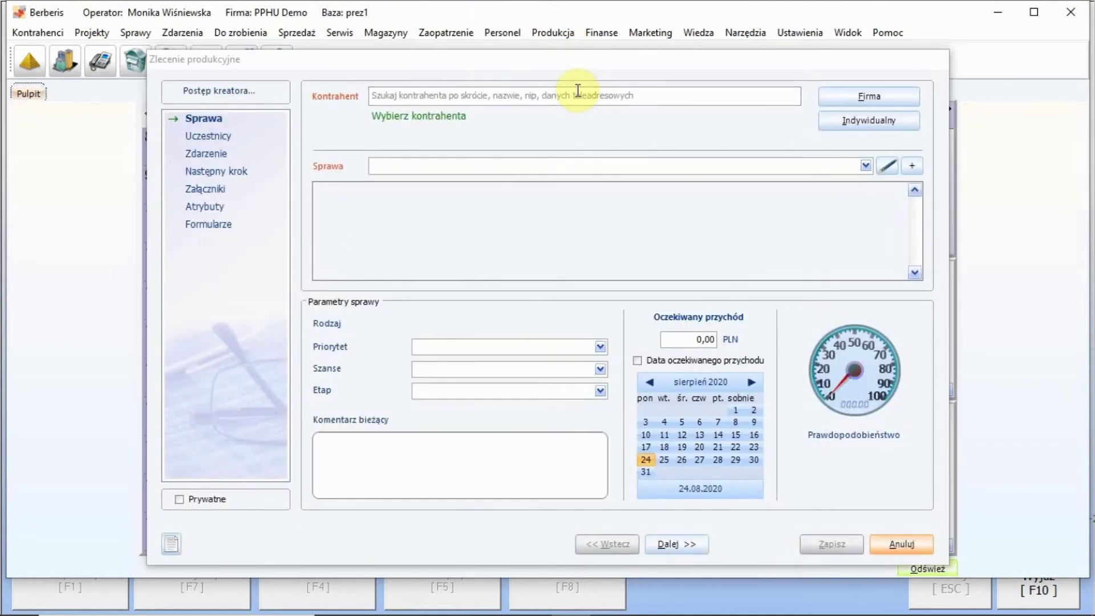
{"action": "left_click", "coordinate": [578, 95]}
{"action": "type", "text": "prome"}
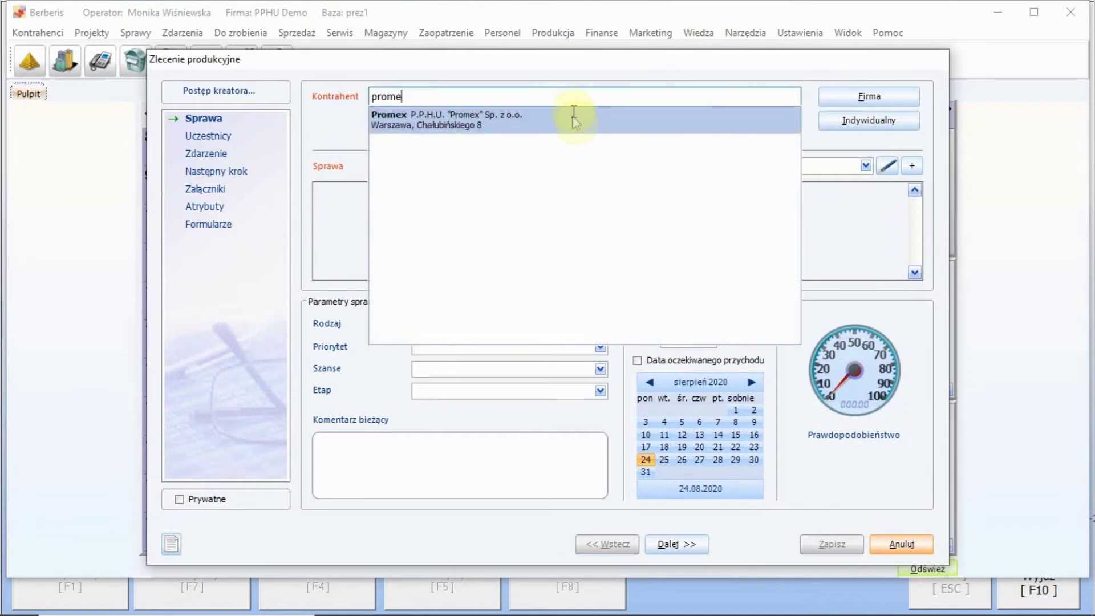
{"action": "left_click", "coordinate": [573, 118]}
Set the case type to Produkcja and advance the wizard to the event step.
{"action": "left_click", "coordinate": [535, 166]}
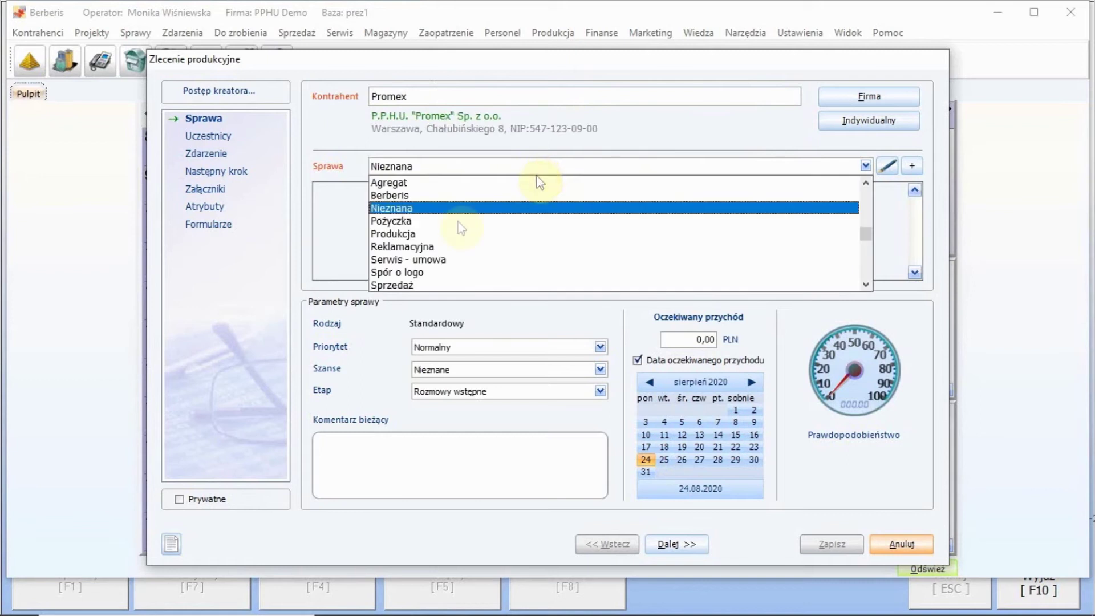
{"action": "left_click", "coordinate": [394, 234]}
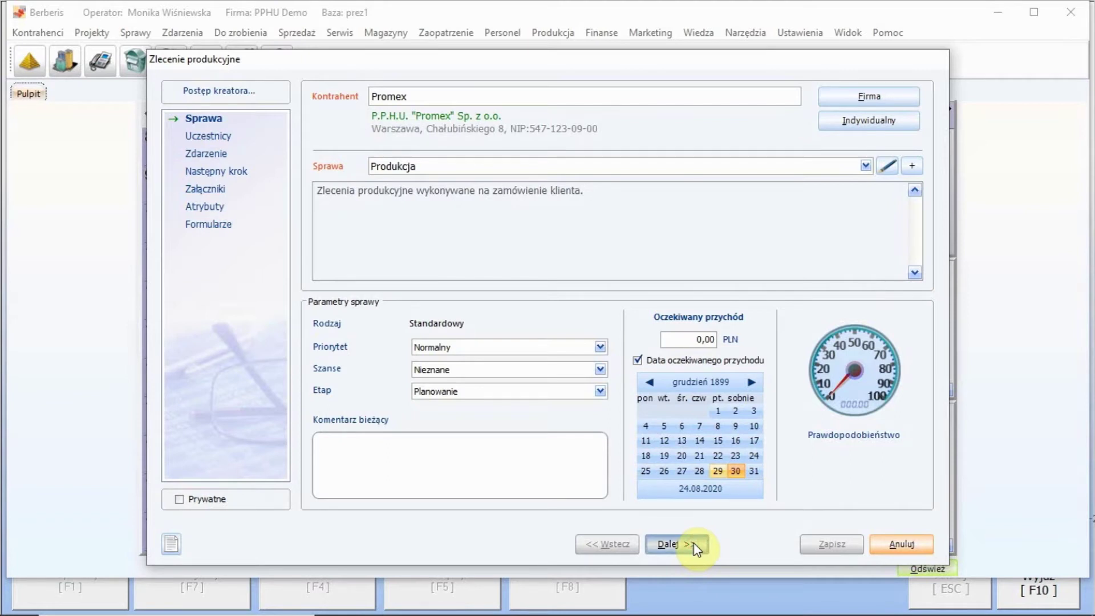
{"action": "left_click", "coordinate": [676, 544]}
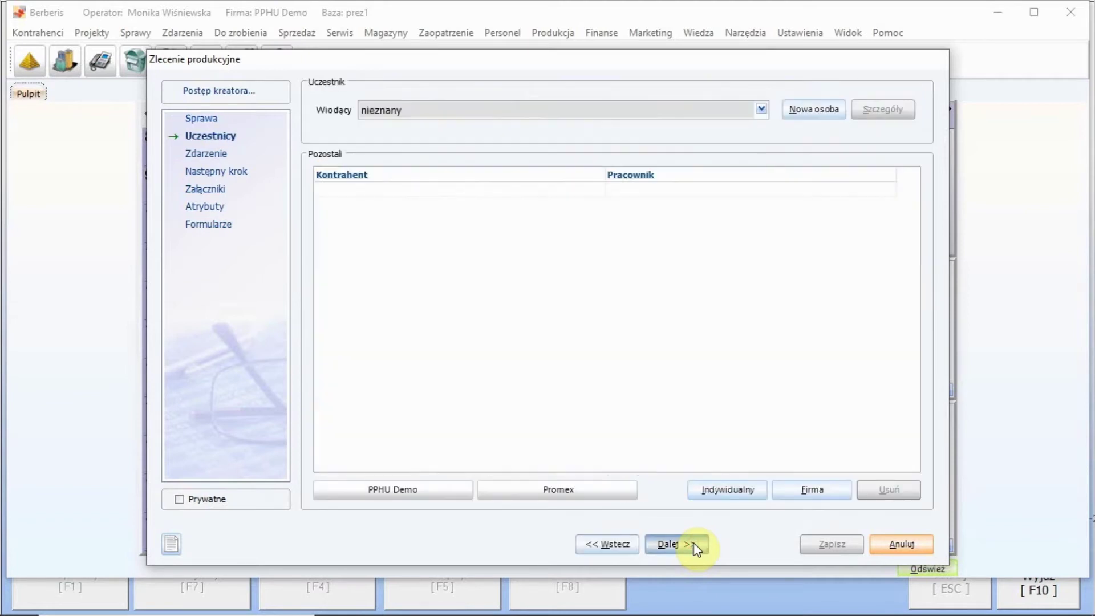
{"action": "left_click", "coordinate": [676, 544]}
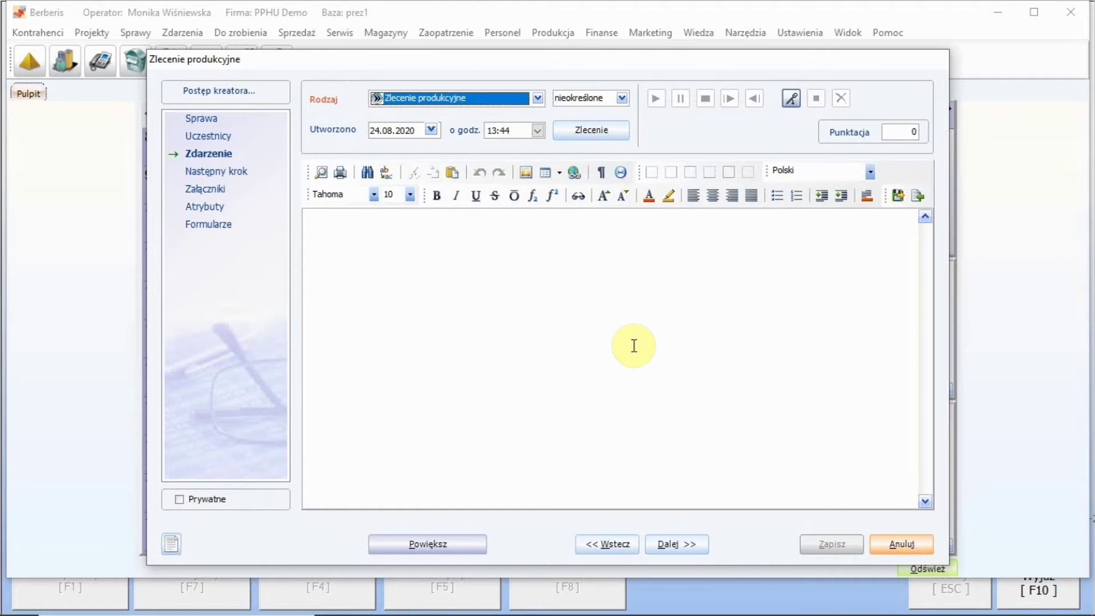
Choose Hala produkcyjna as the warehouse for a new position and open the Z magazynu item picker.
{"action": "left_click", "coordinate": [615, 136]}
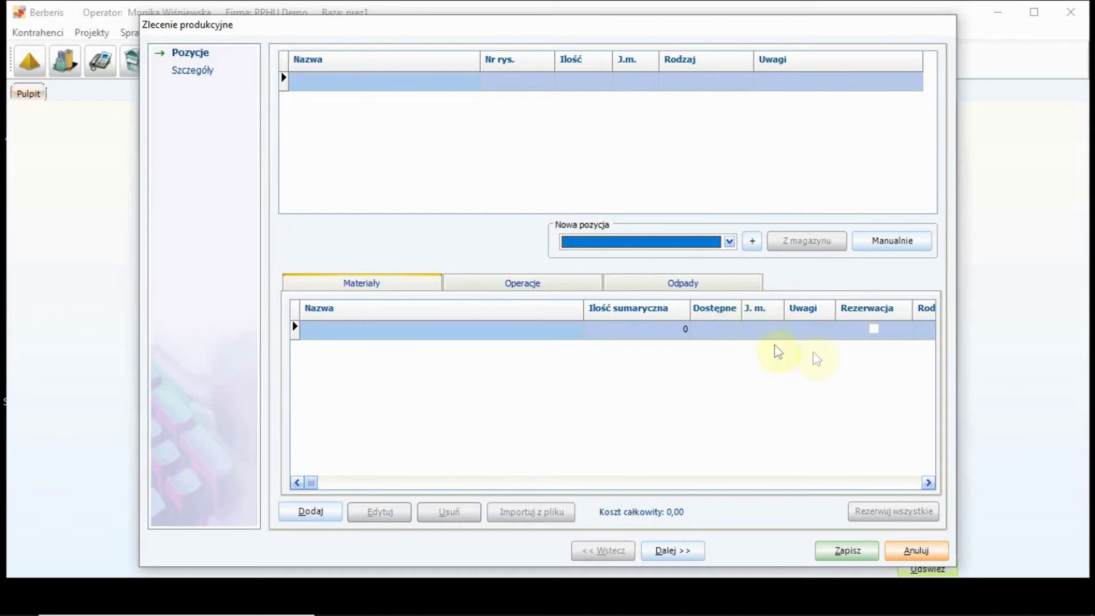
{"action": "left_click", "coordinate": [728, 242]}
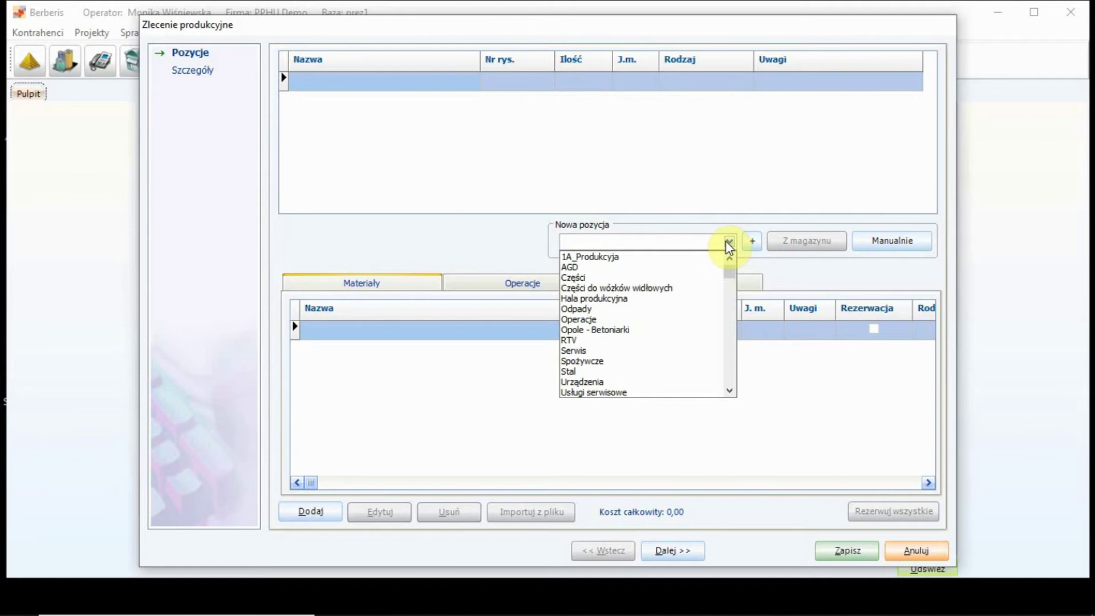
{"action": "left_click", "coordinate": [893, 251]}
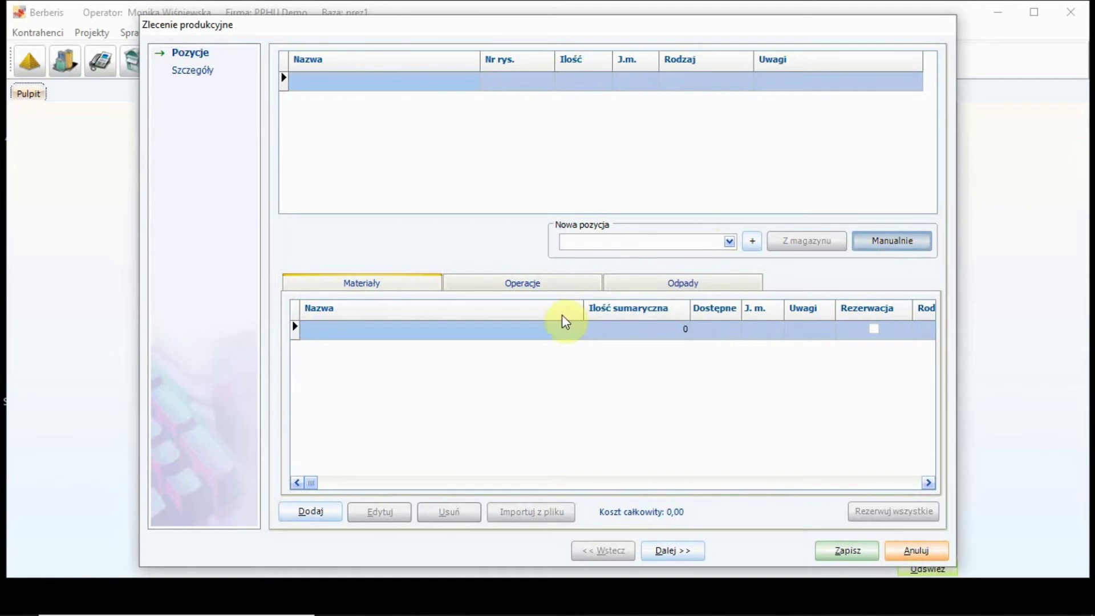
{"action": "left_click", "coordinate": [728, 240]}
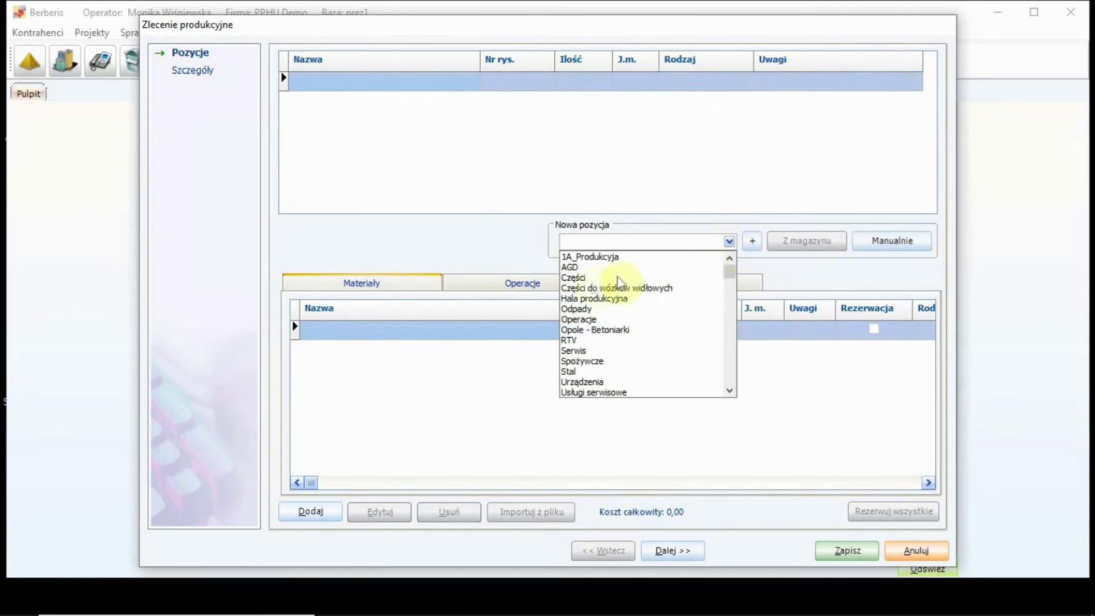
{"action": "left_click", "coordinate": [609, 300]}
{"action": "left_click", "coordinate": [804, 241]}
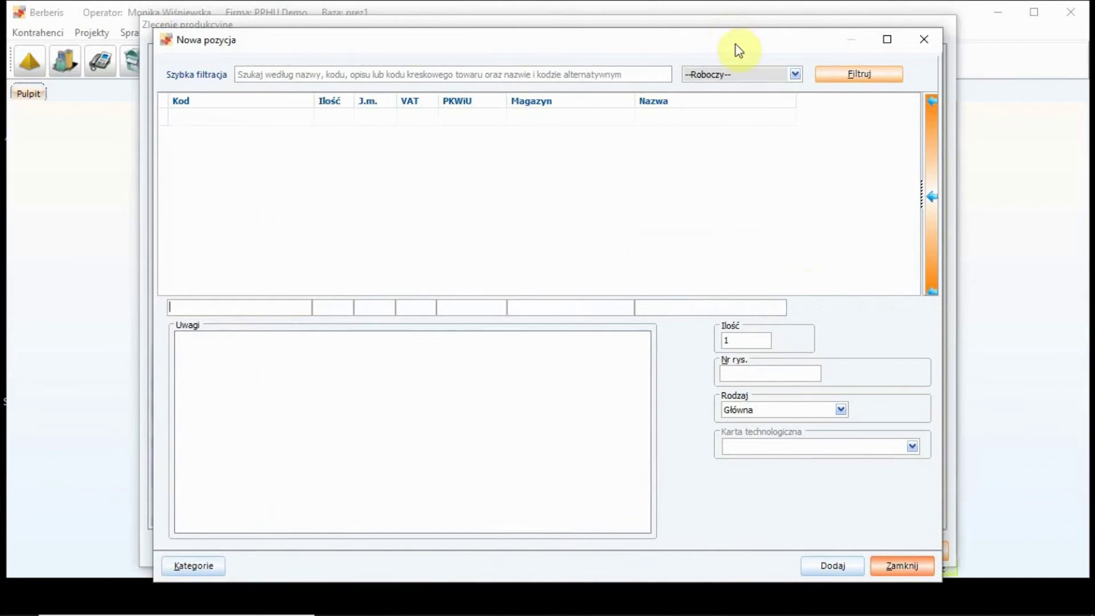
Load the list of available items in the picker and toggle the filter panel.
{"action": "left_click_drag", "start_coordinate": [737, 45], "coordinate": [731, 34]}
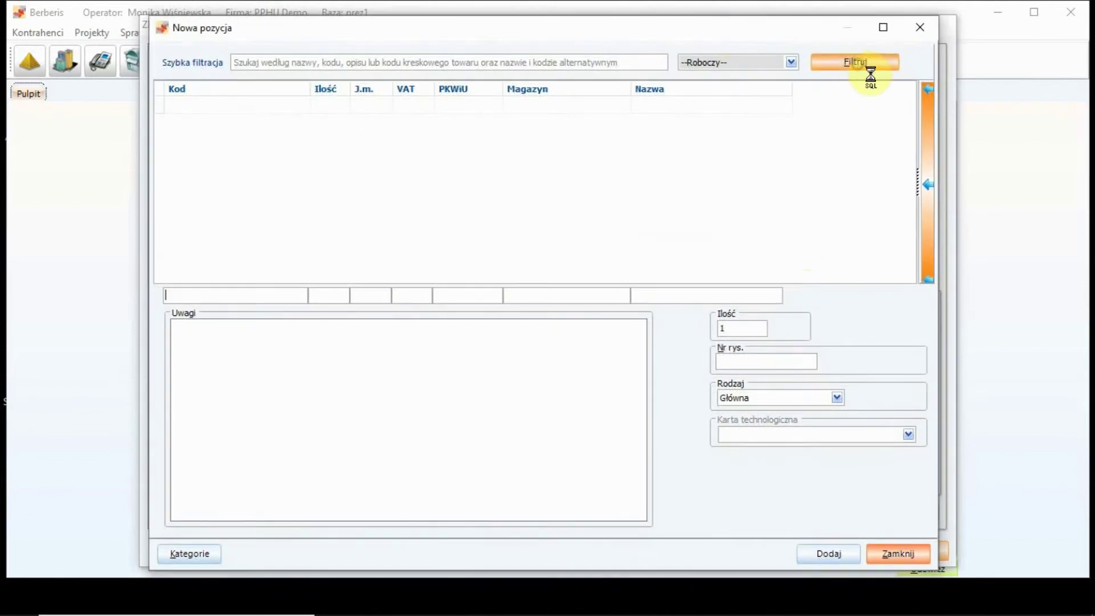
{"action": "left_click", "coordinate": [856, 61]}
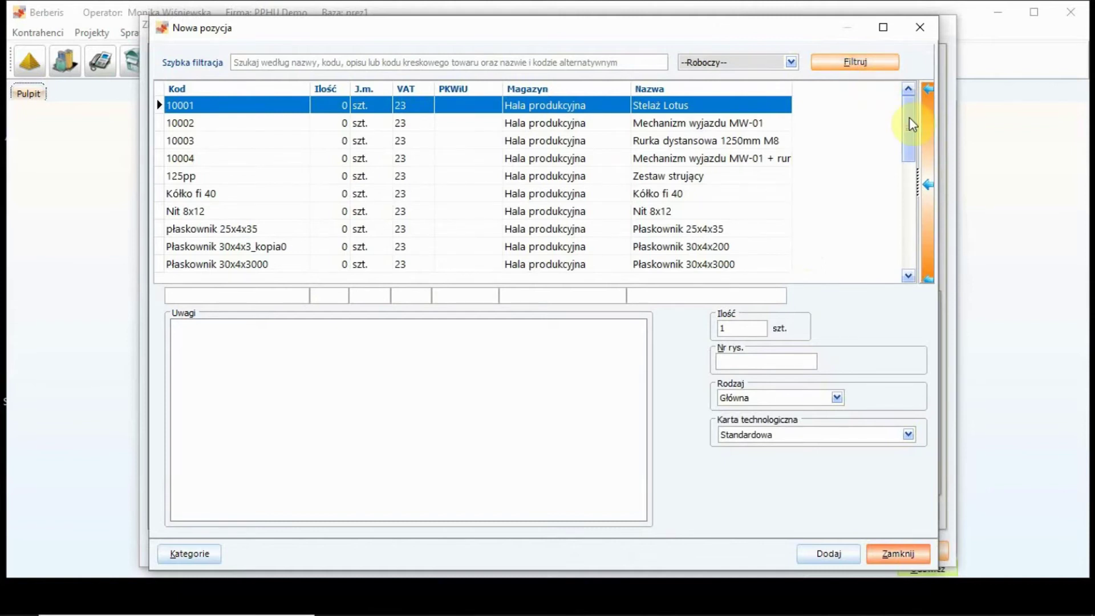
{"action": "left_click", "coordinate": [928, 120]}
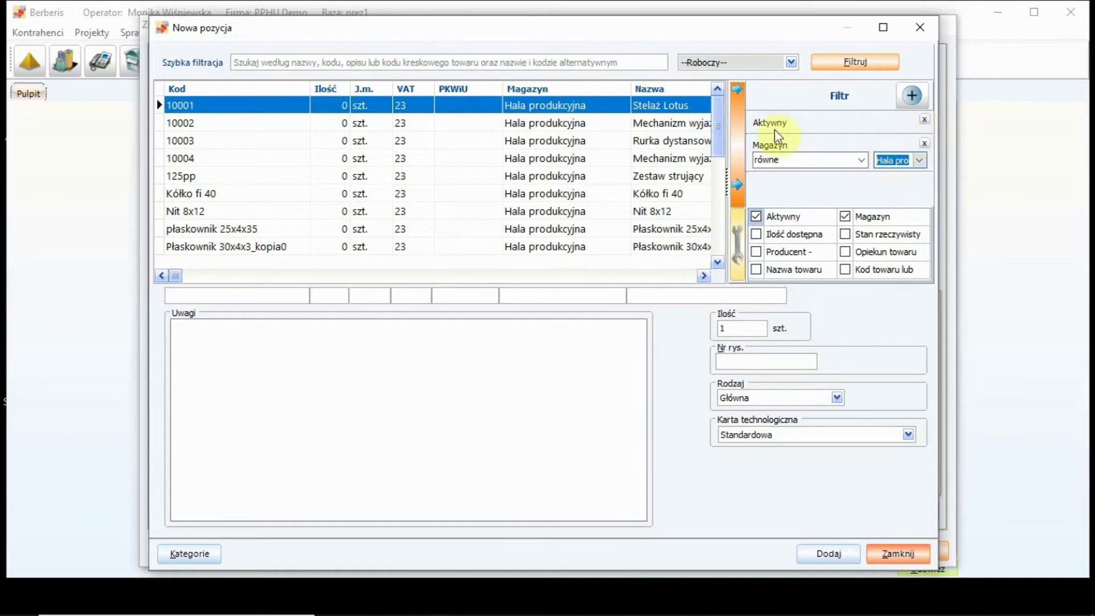
{"action": "mouse_move", "coordinate": [741, 115]}
{"action": "left_mouse_down"}
{"action": "mouse_move", "coordinate": [907, 130]}
{"action": "mouse_move", "coordinate": [890, 261]}
{"action": "left_mouse_up"}
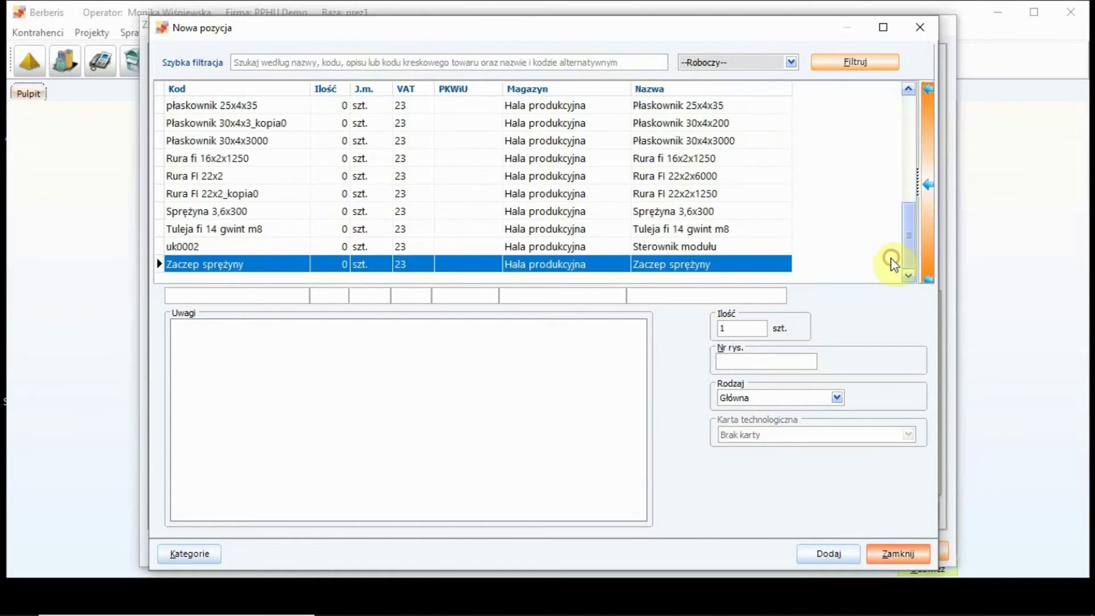
Add item uk0002 Sterownik modułu with the Standardowa technological card, then close the picker.
{"action": "left_click", "coordinate": [390, 248]}
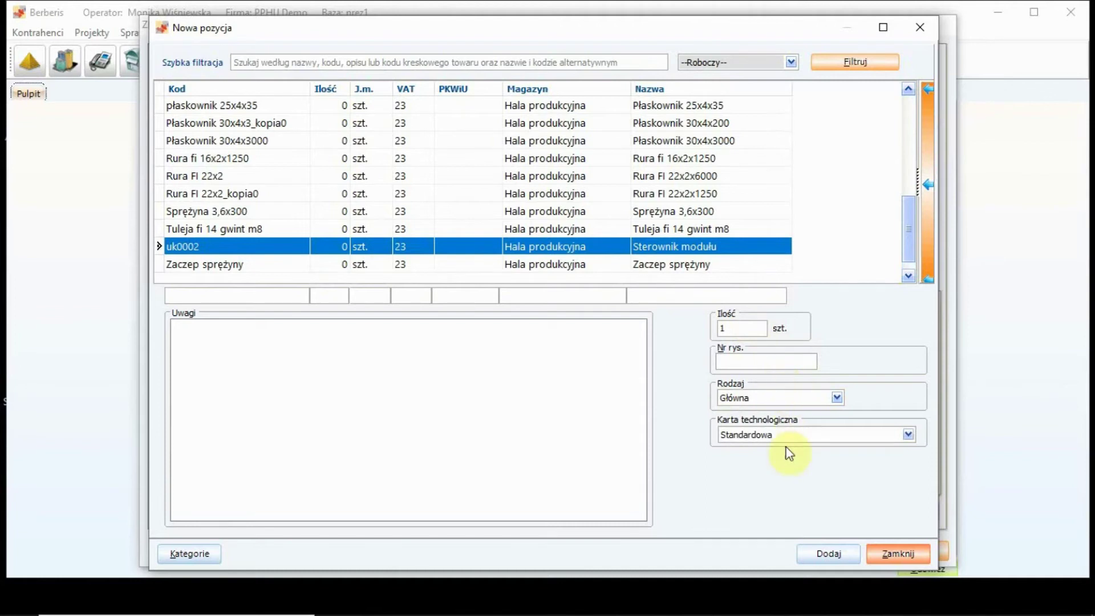
{"action": "left_click", "coordinate": [798, 435]}
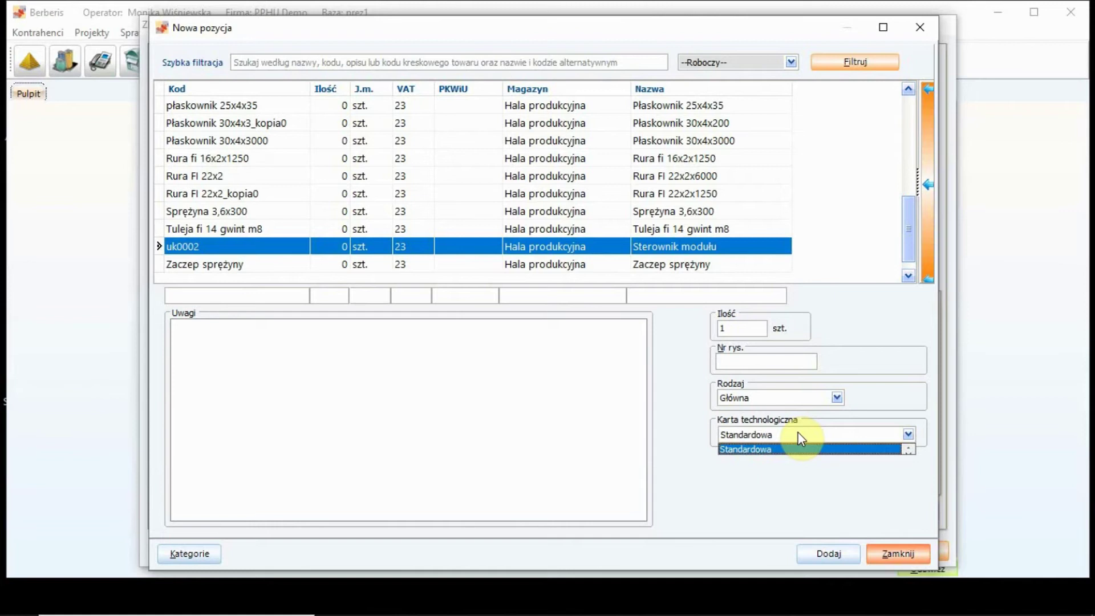
{"action": "left_click", "coordinate": [799, 448]}
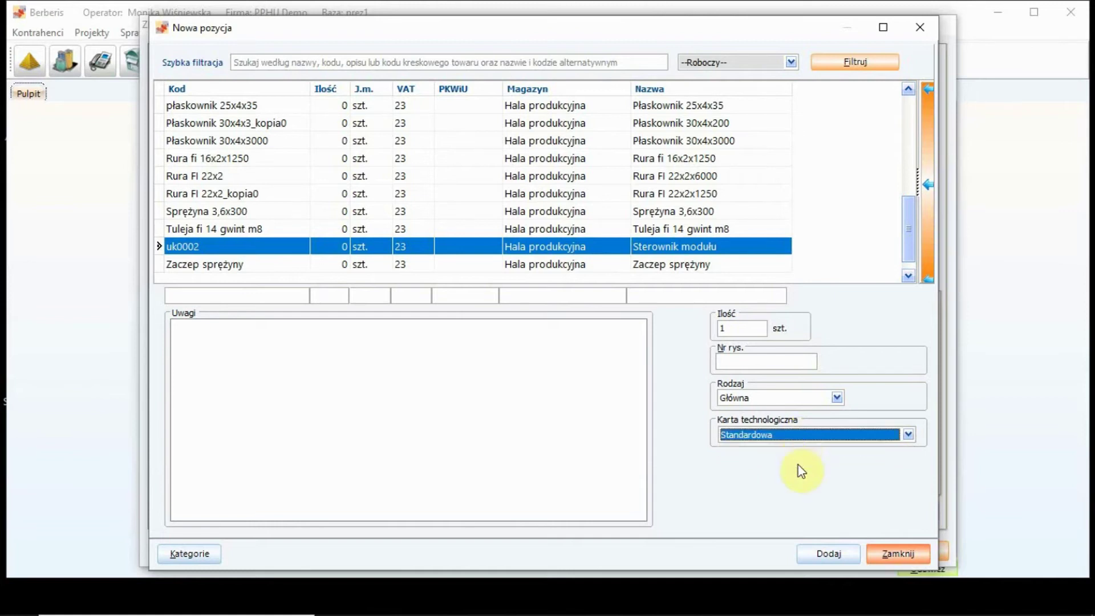
{"action": "left_click", "coordinate": [822, 557]}
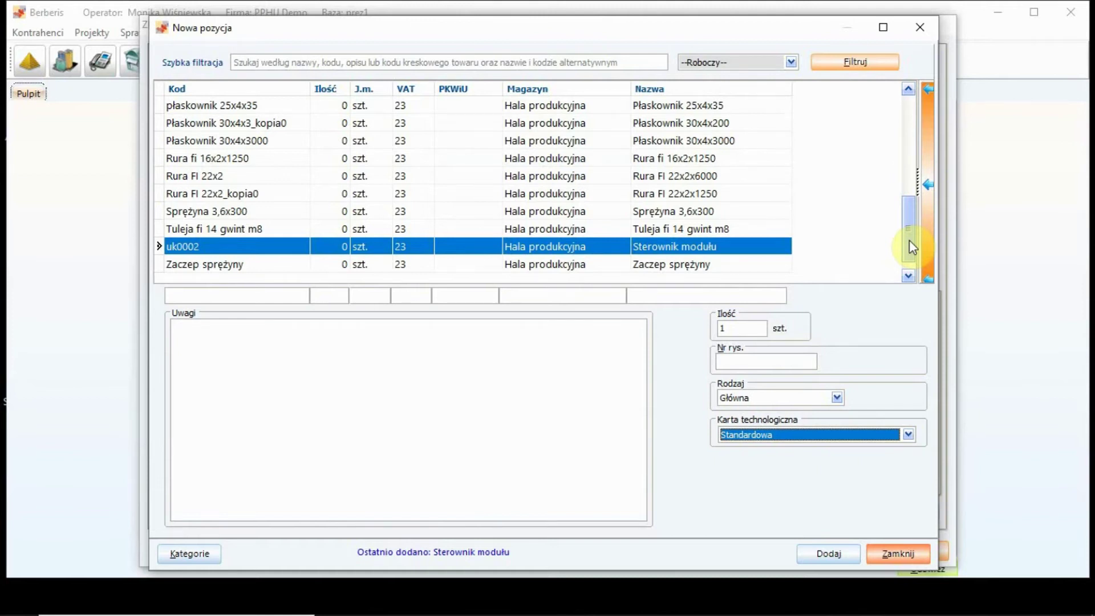
{"action": "left_click", "coordinate": [900, 554]}
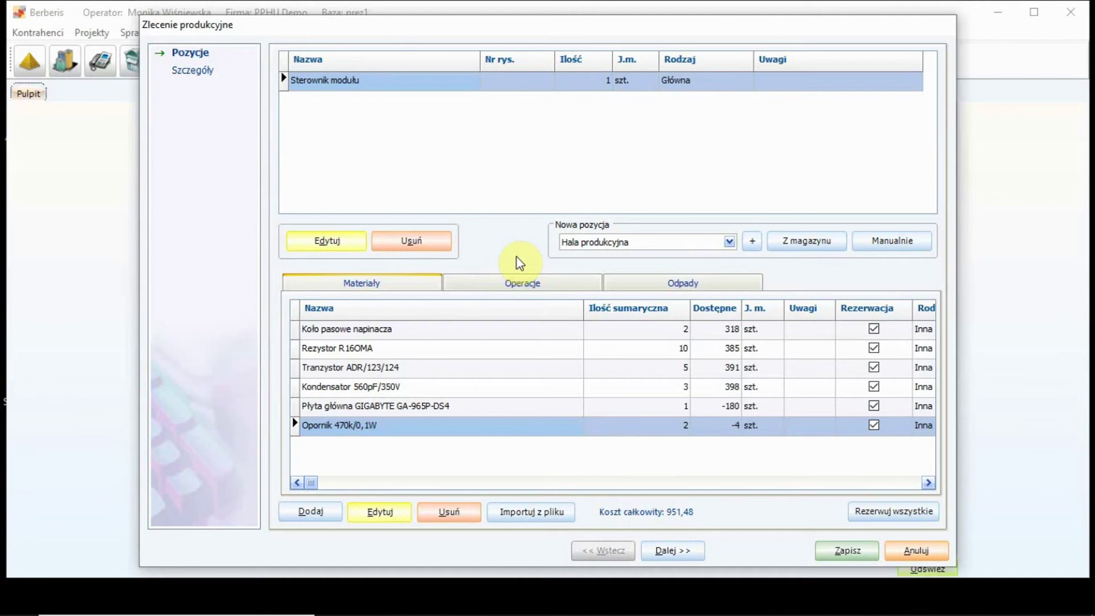
Review the order's Operacje, Odpady and Materiały tabs.
{"action": "left_click", "coordinate": [522, 283]}
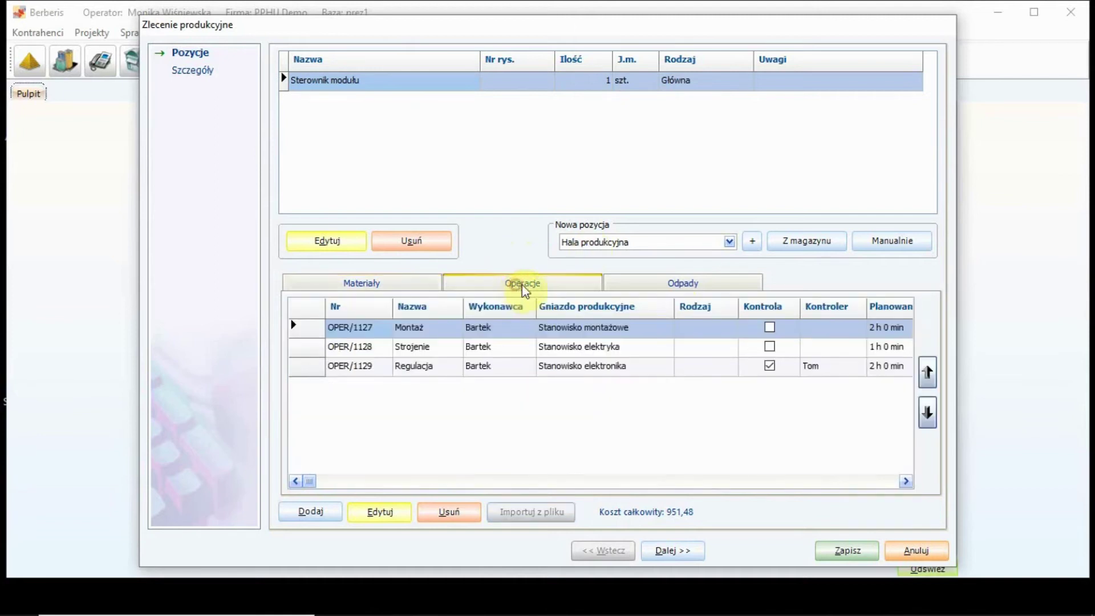
{"action": "left_click", "coordinate": [674, 285]}
{"action": "left_click", "coordinate": [389, 285]}
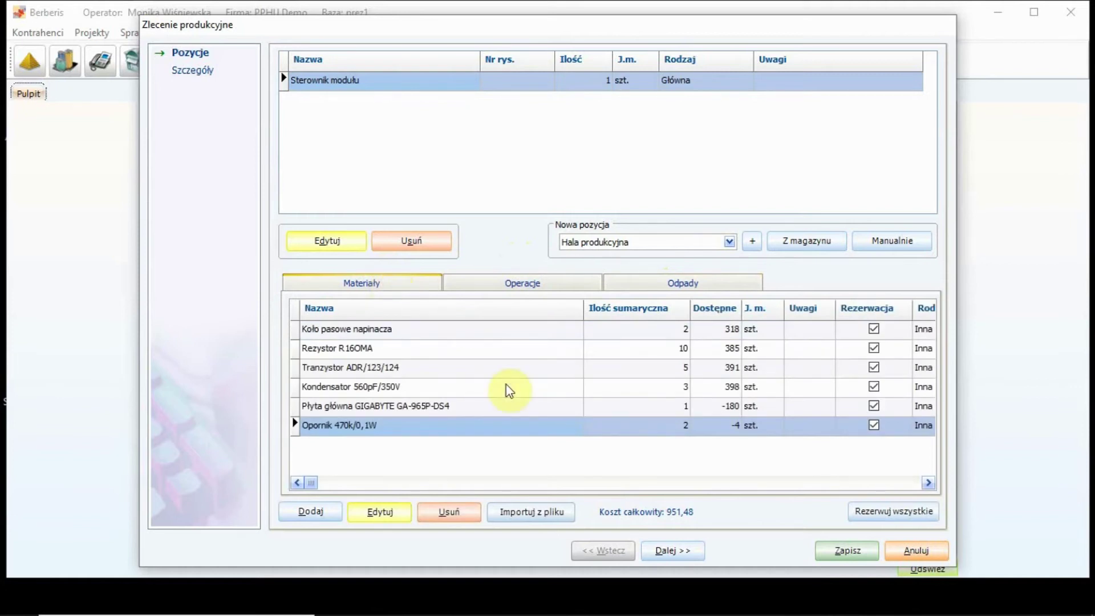
{"action": "left_click", "coordinate": [315, 511]}
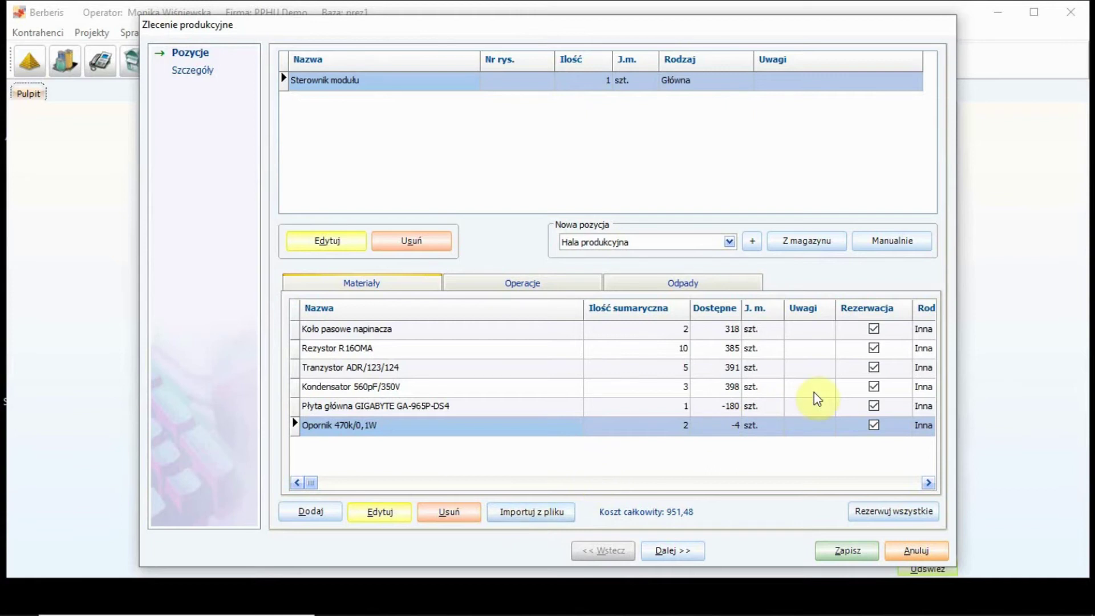
Reserve all materials for the order and show its Operacje list.
{"action": "left_click", "coordinate": [875, 330]}
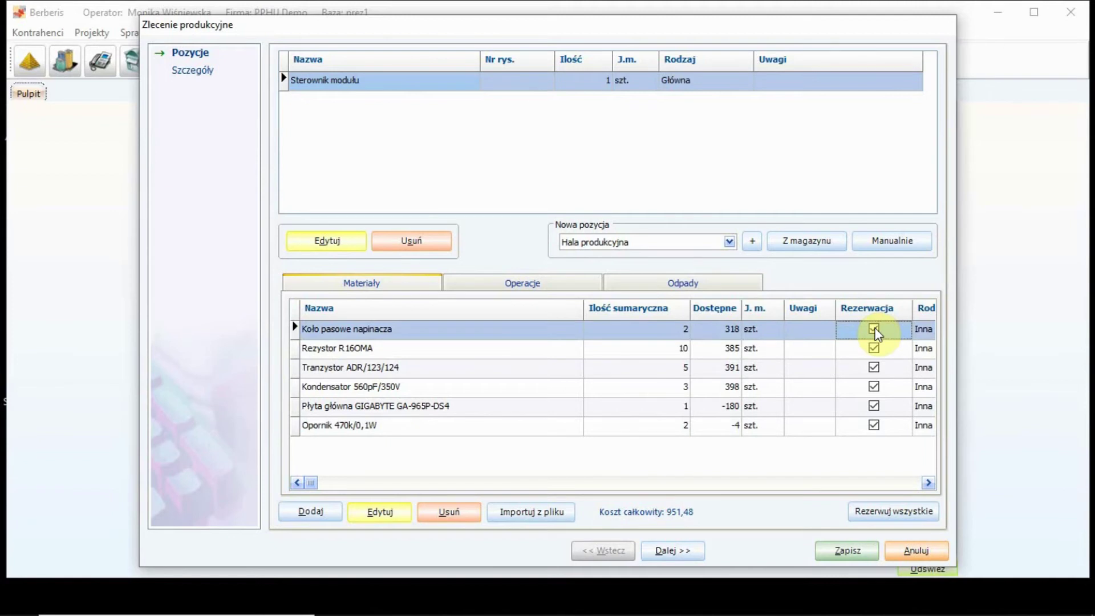
{"action": "left_click", "coordinate": [887, 510]}
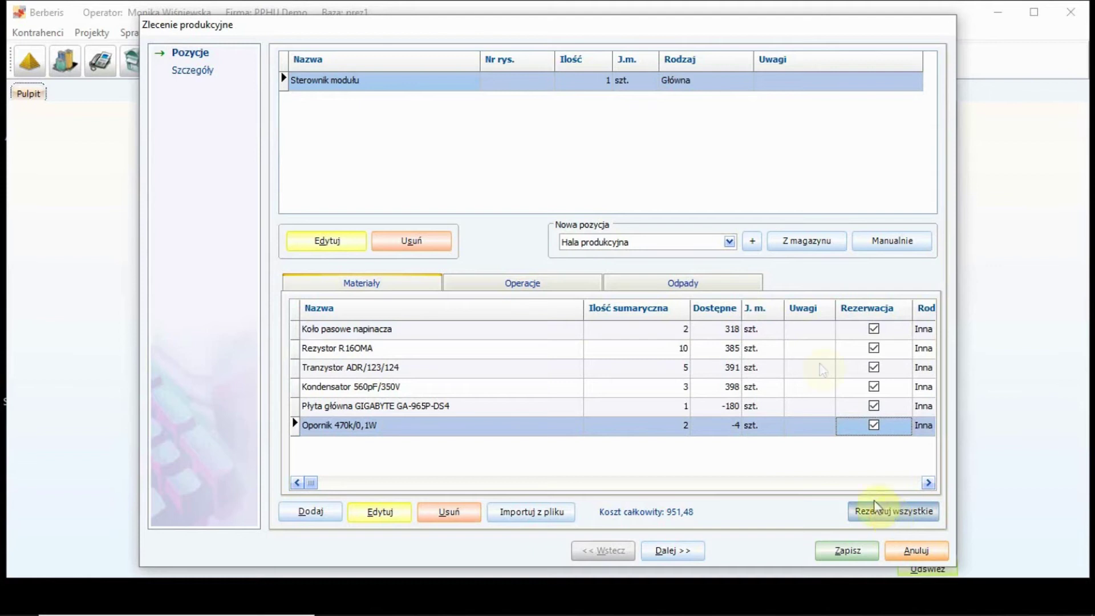
{"action": "left_click", "coordinate": [552, 283]}
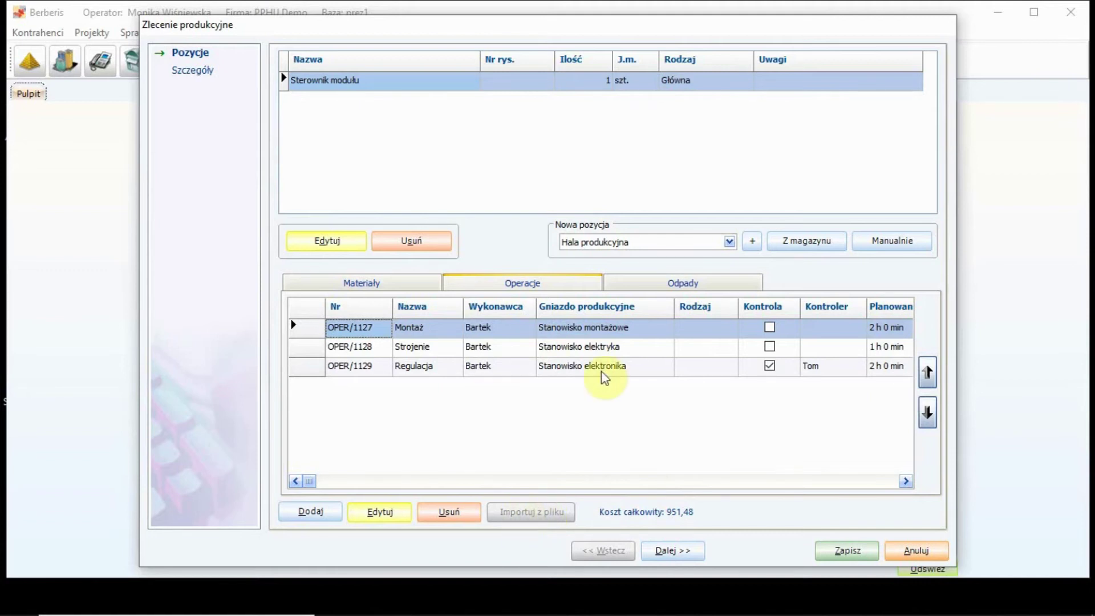
Keep Stanowisko montażowe as Montaż's workstation and assign Jacek as its executor.
{"action": "left_click", "coordinate": [643, 330]}
{"action": "left_click", "coordinate": [644, 329]}
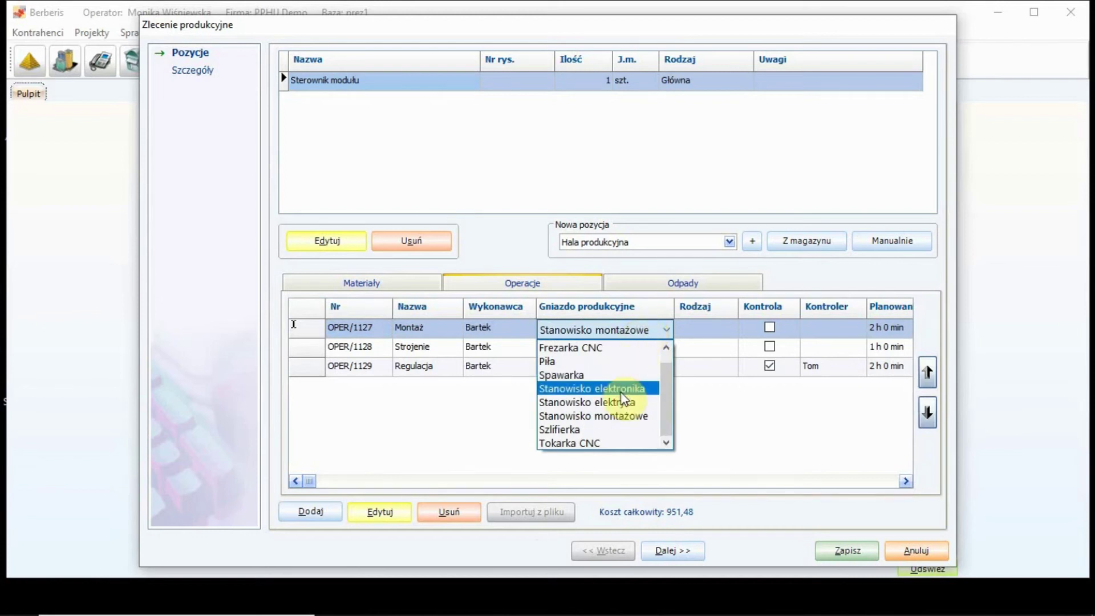
{"action": "left_click", "coordinate": [622, 417]}
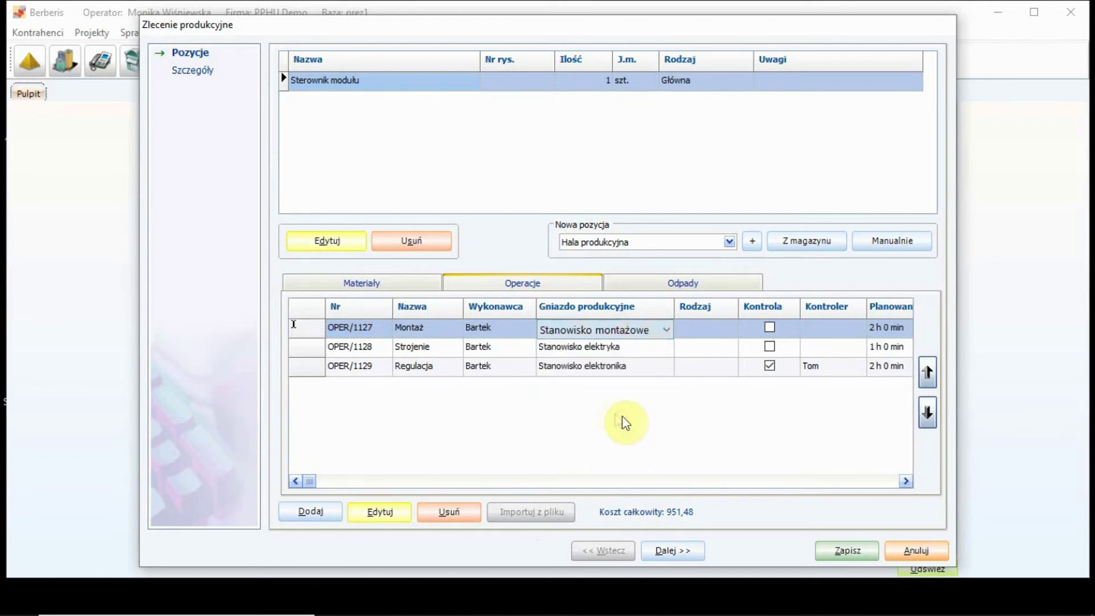
{"action": "double_click", "coordinate": [510, 329]}
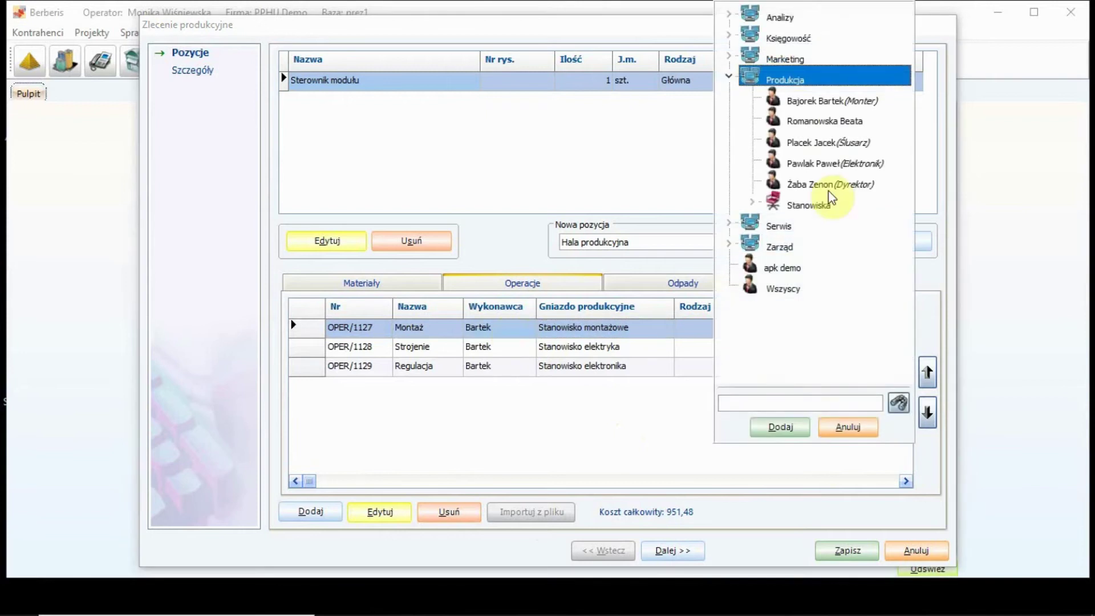
{"action": "double_click", "coordinate": [807, 145]}
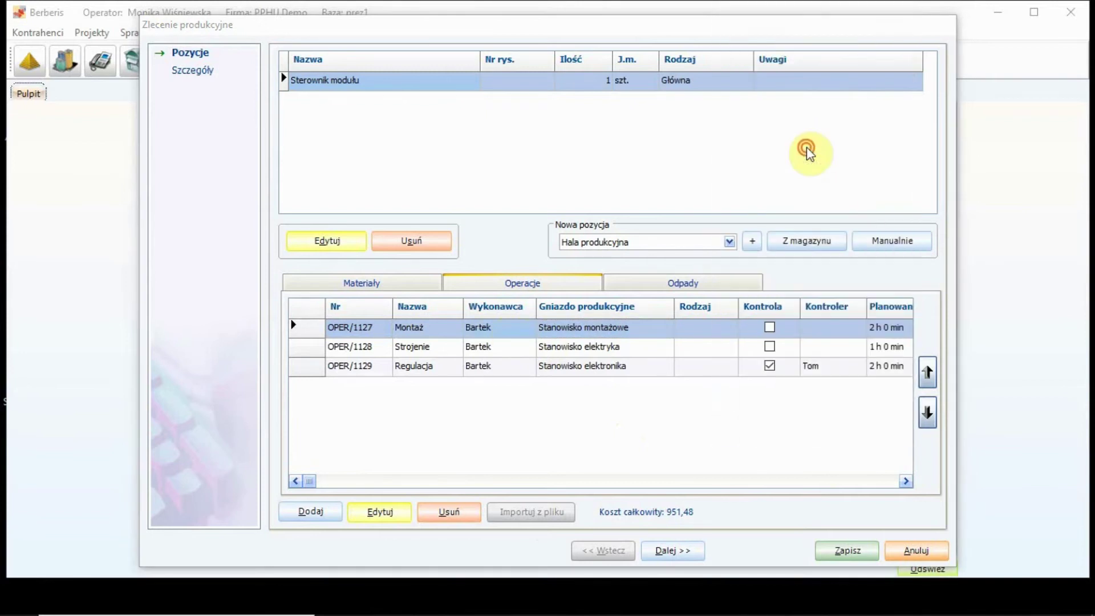
Enable inspection for Strojenie and set its start condition to Zawsze.
{"action": "left_click", "coordinate": [906, 481]}
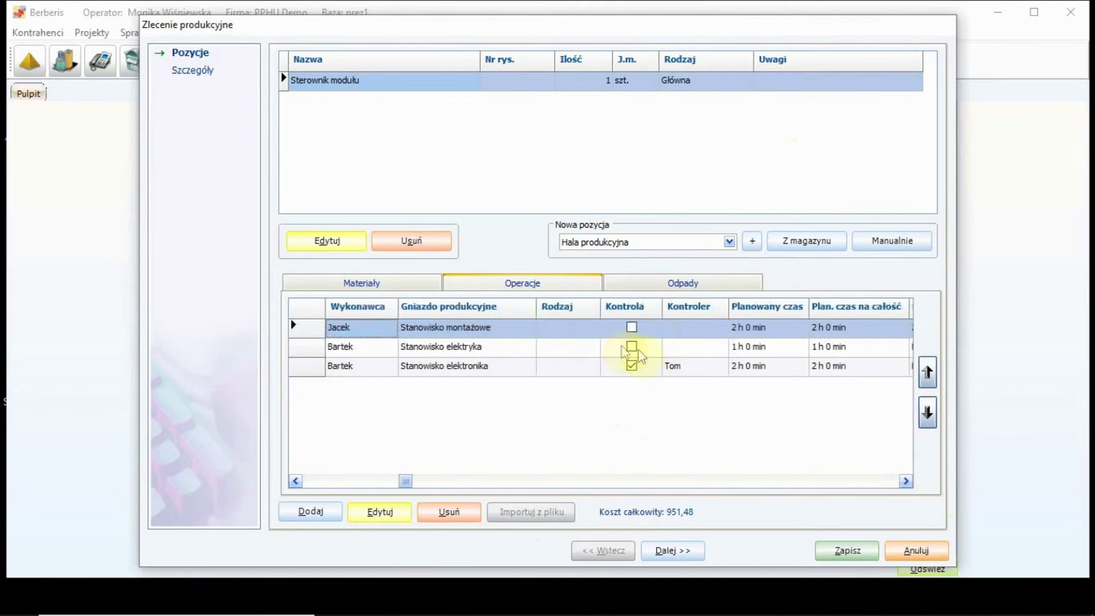
{"action": "left_click", "coordinate": [633, 348]}
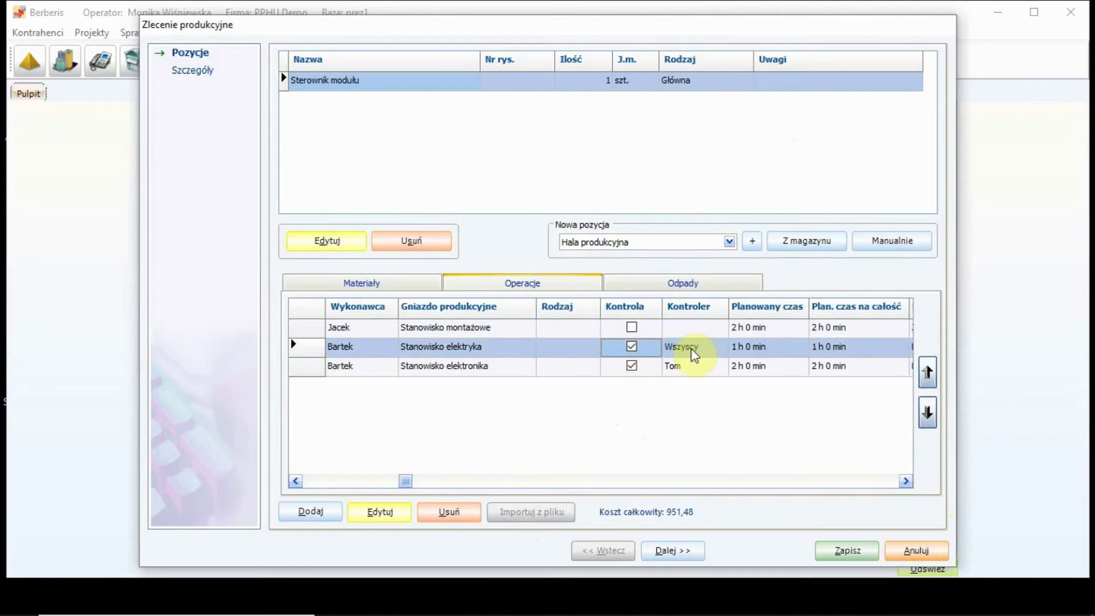
{"action": "left_click", "coordinate": [908, 482]}
{"action": "left_click", "coordinate": [908, 481]}
{"action": "left_click", "coordinate": [908, 482]}
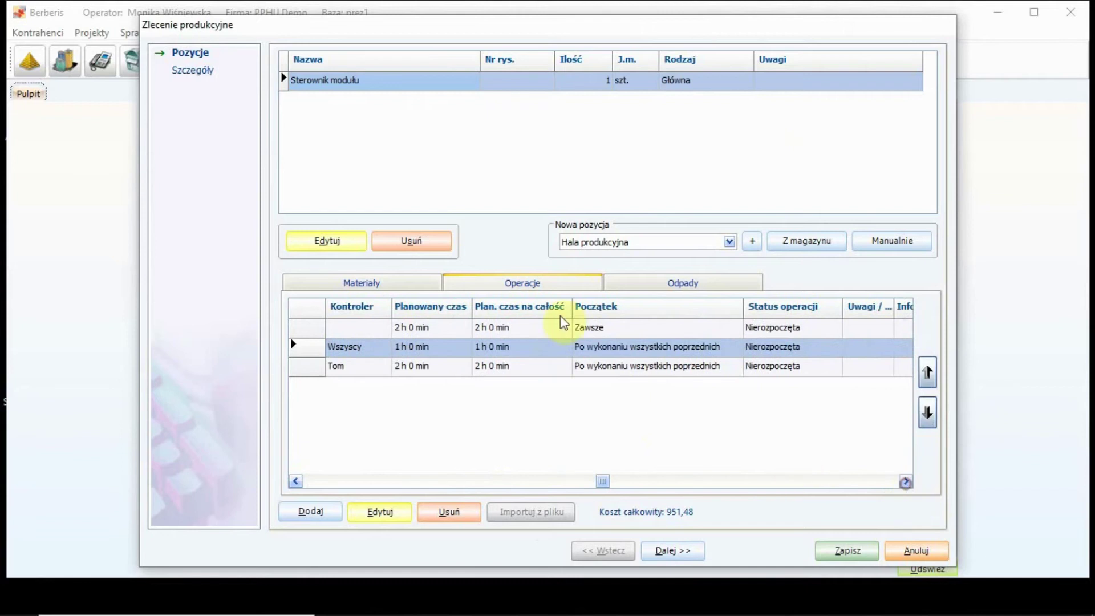
{"action": "left_click", "coordinate": [601, 346]}
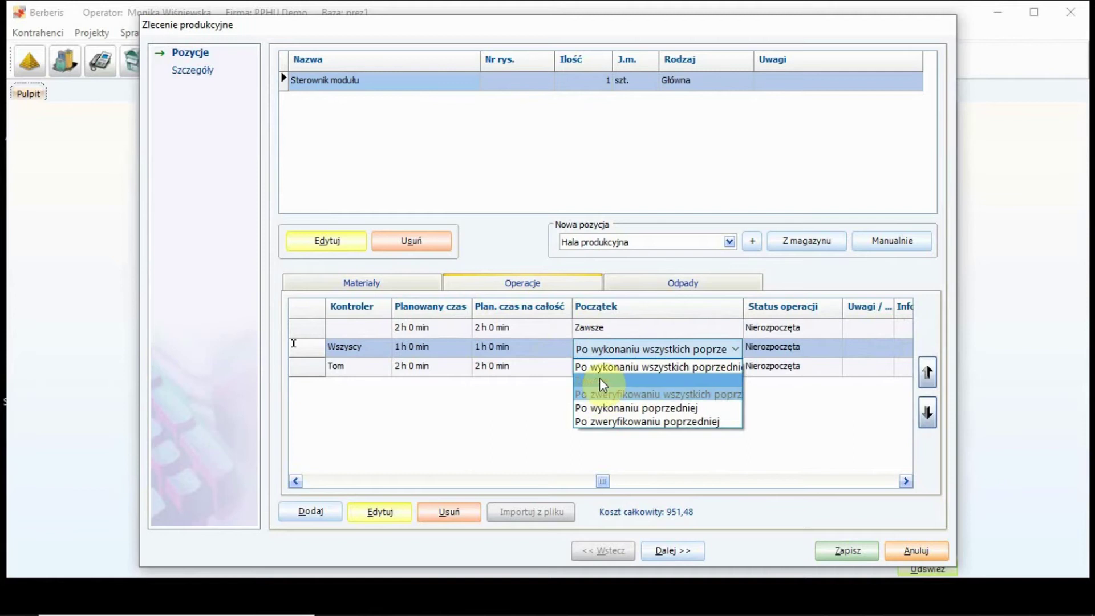
{"action": "left_click", "coordinate": [600, 380]}
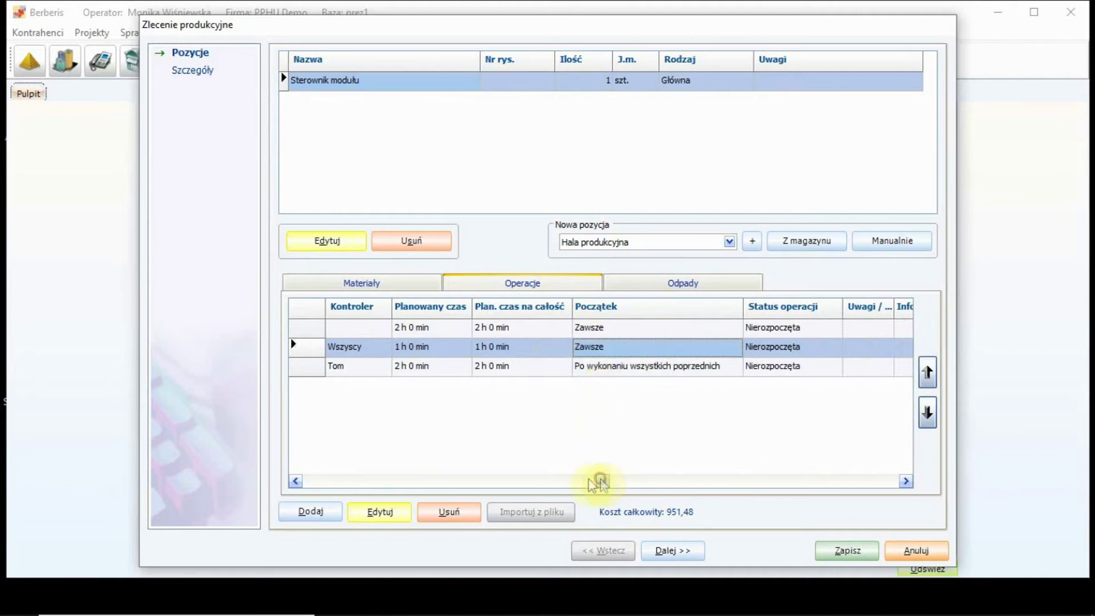
{"action": "left_click_drag", "start_coordinate": [597, 481], "coordinate": [299, 481]}
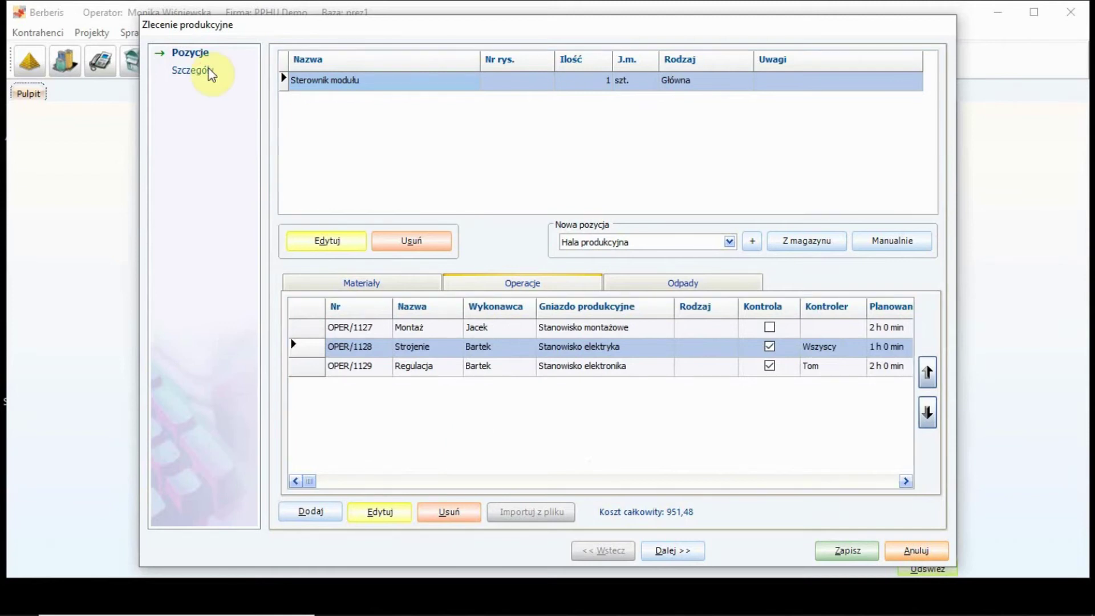
On the order details, replace the manual production end date with automatic calculation.
{"action": "left_click", "coordinate": [193, 70]}
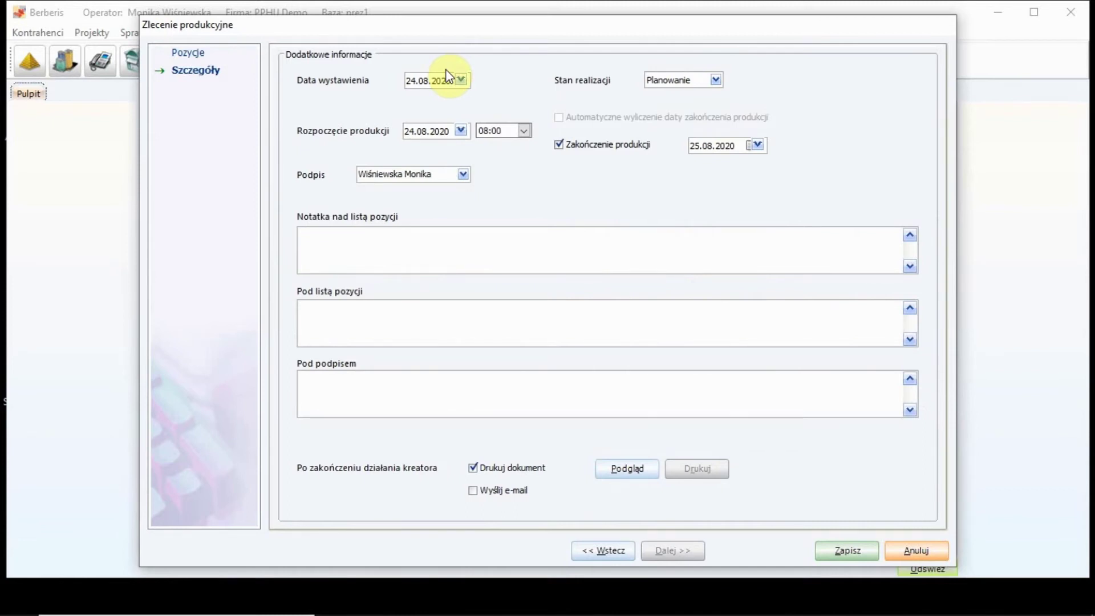
{"action": "left_click", "coordinate": [446, 80]}
{"action": "left_click", "coordinate": [558, 145]}
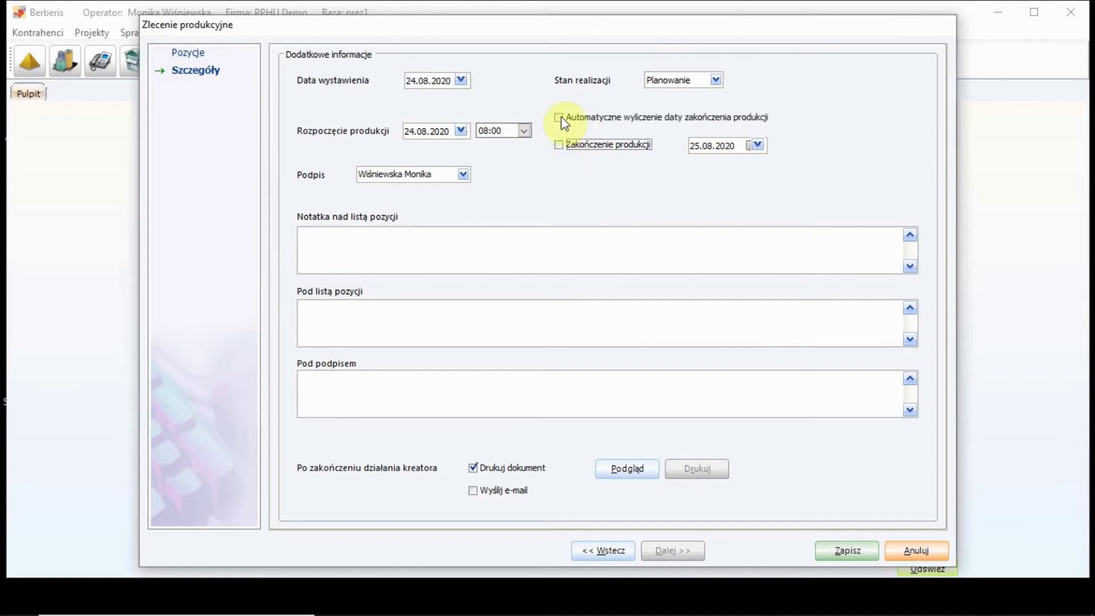
{"action": "left_click", "coordinate": [559, 117]}
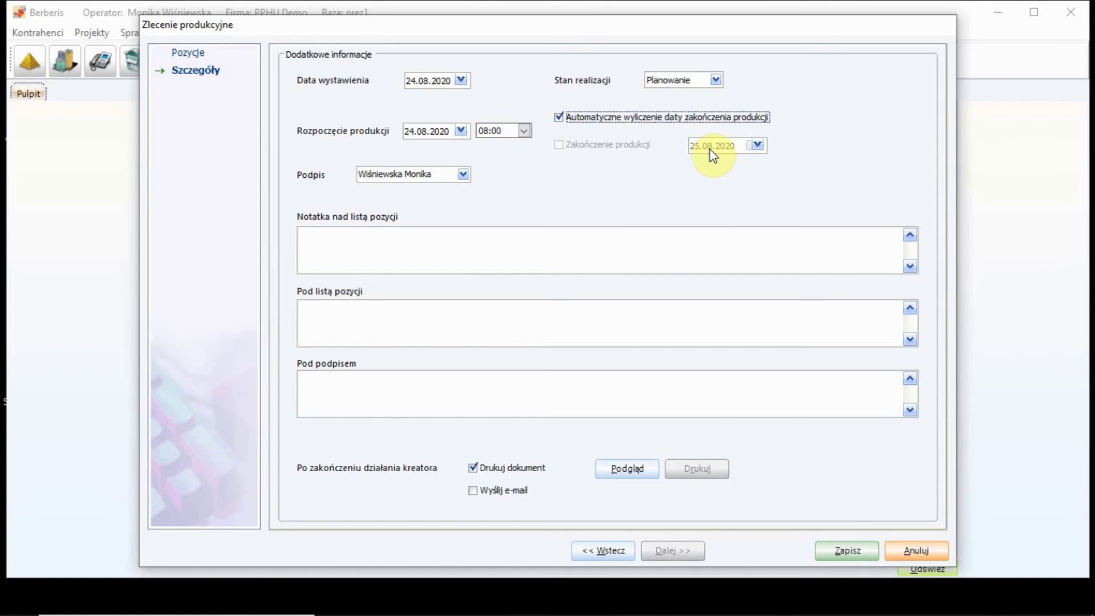
Visit the note fields above the items and under the signature, then preview the order.
{"action": "left_click", "coordinate": [412, 265]}
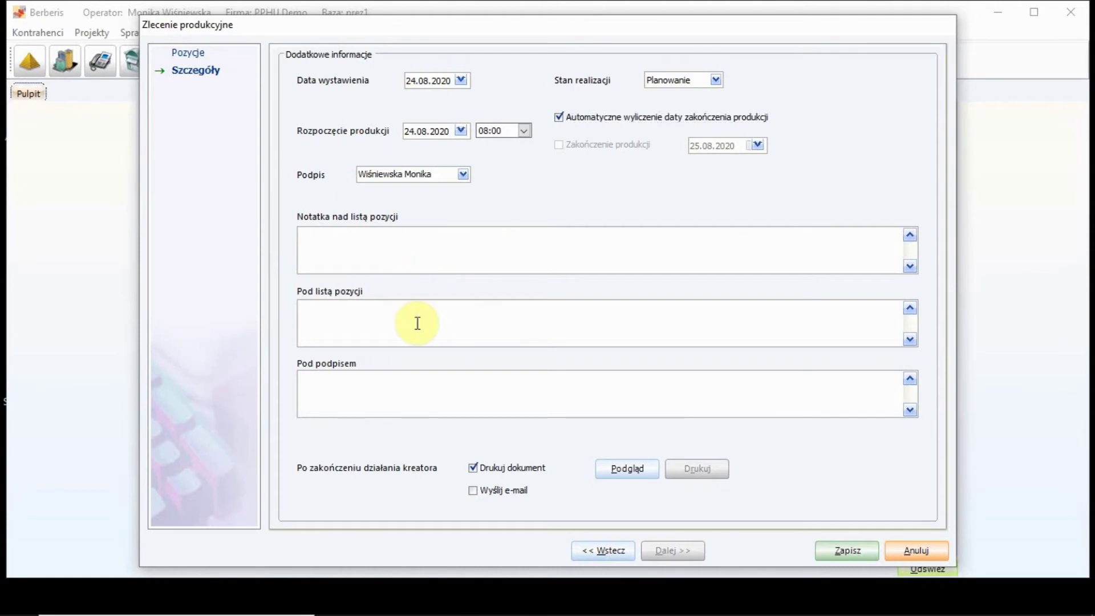
{"action": "left_click", "coordinate": [435, 379]}
{"action": "left_click", "coordinate": [627, 468]}
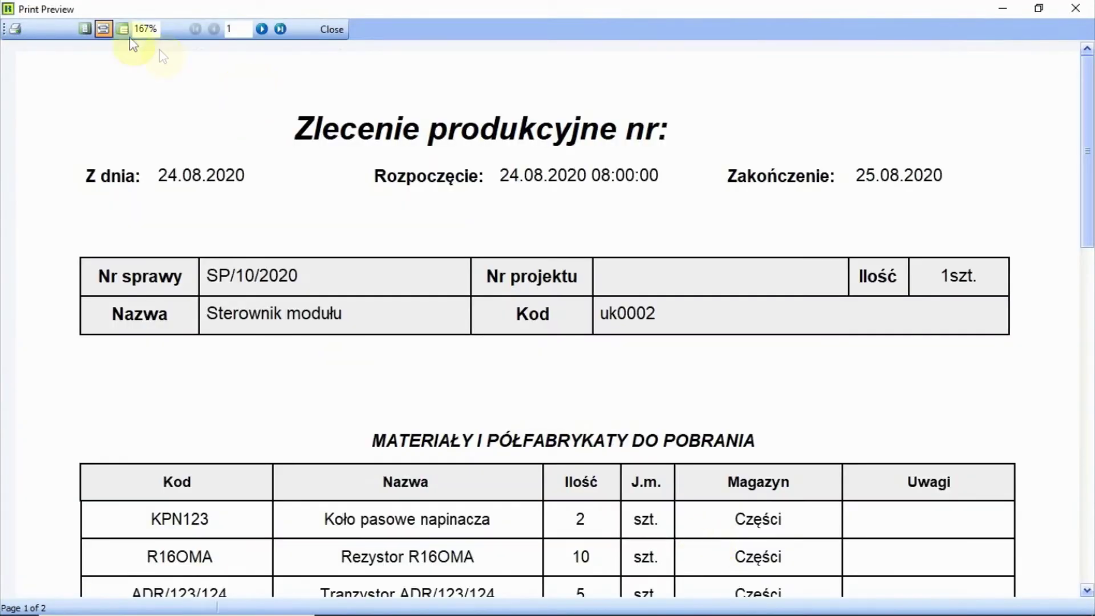
View the whole order page in the preview, then close the preview.
{"action": "left_click", "coordinate": [122, 30]}
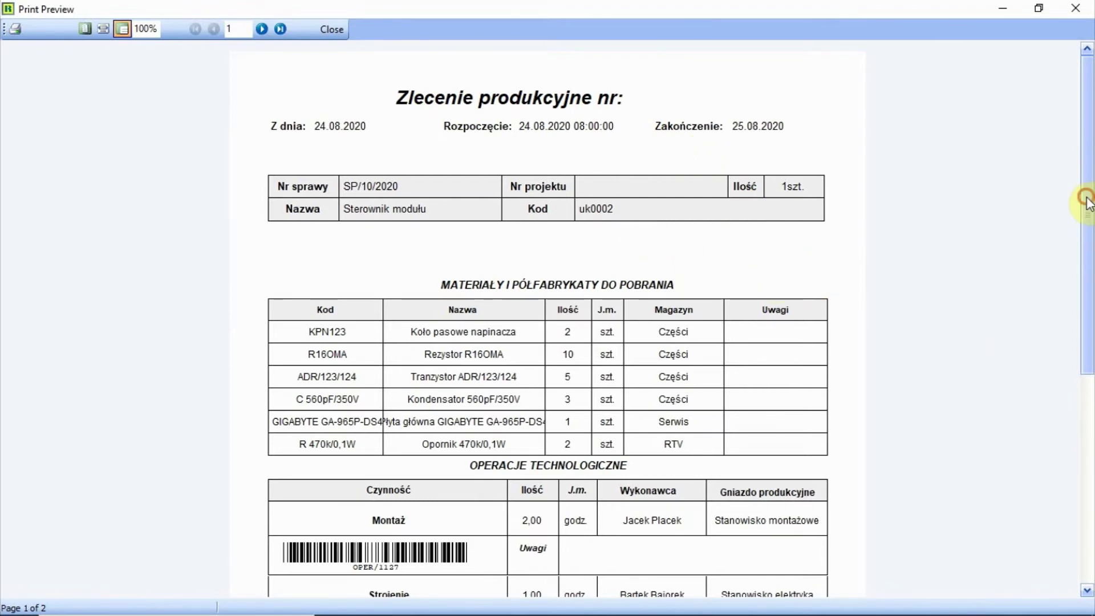
{"action": "left_click_drag", "start_coordinate": [1086, 198], "coordinate": [1088, 342]}
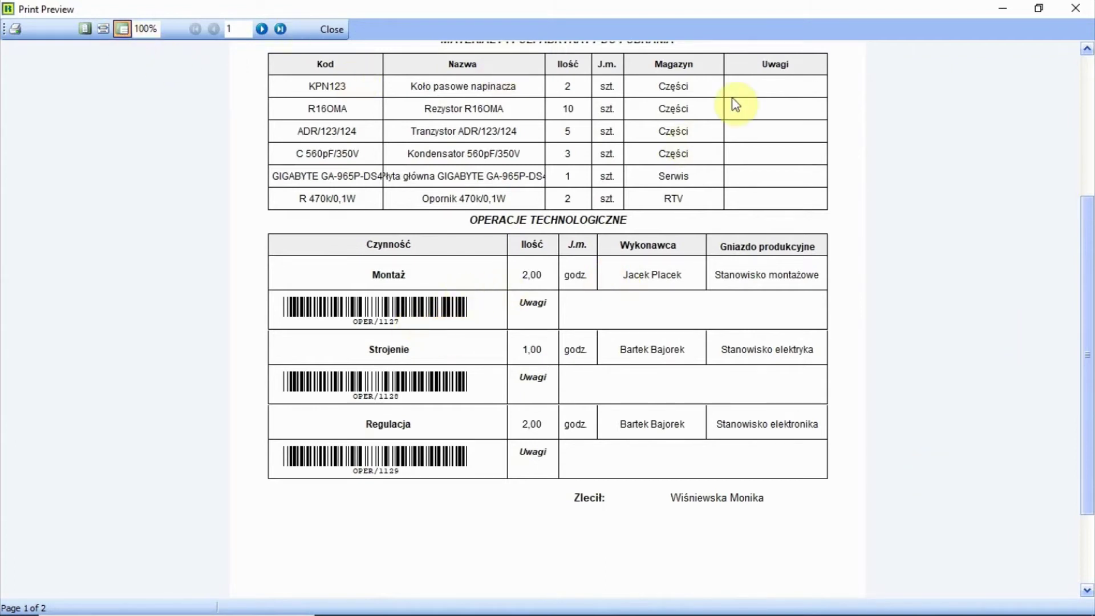
{"action": "left_click", "coordinate": [1076, 8]}
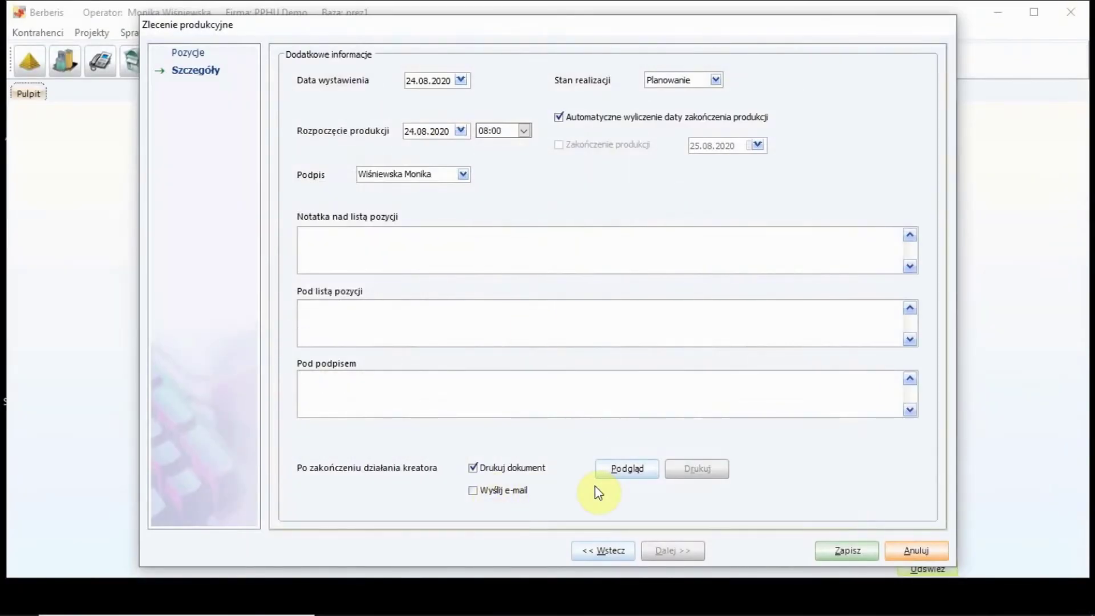
Save the production order and its accompanying event.
{"action": "left_click", "coordinate": [841, 552]}
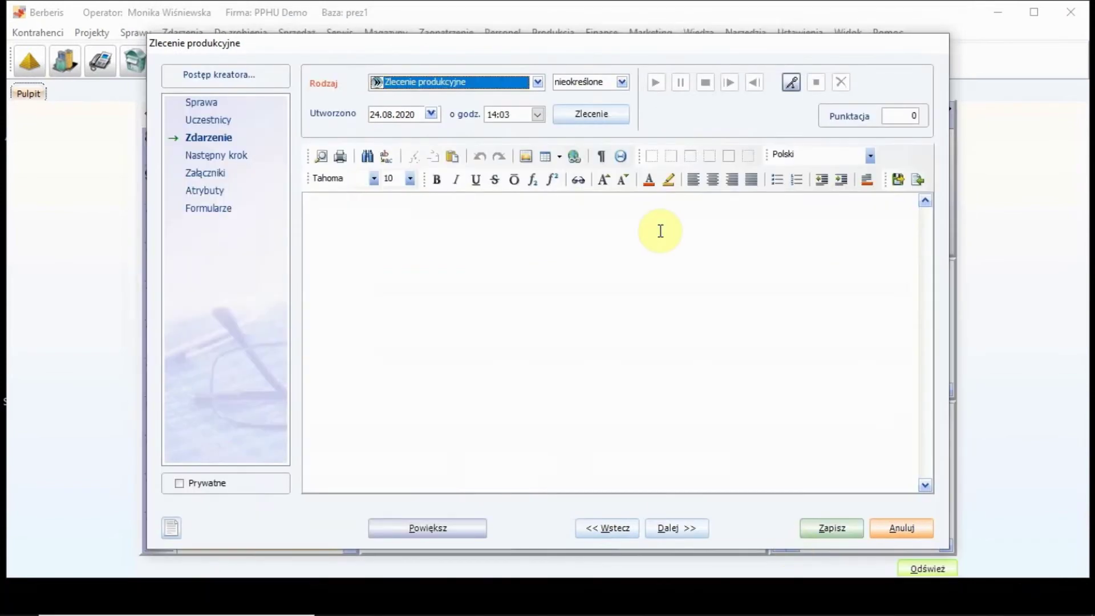
{"action": "left_click", "coordinate": [646, 440]}
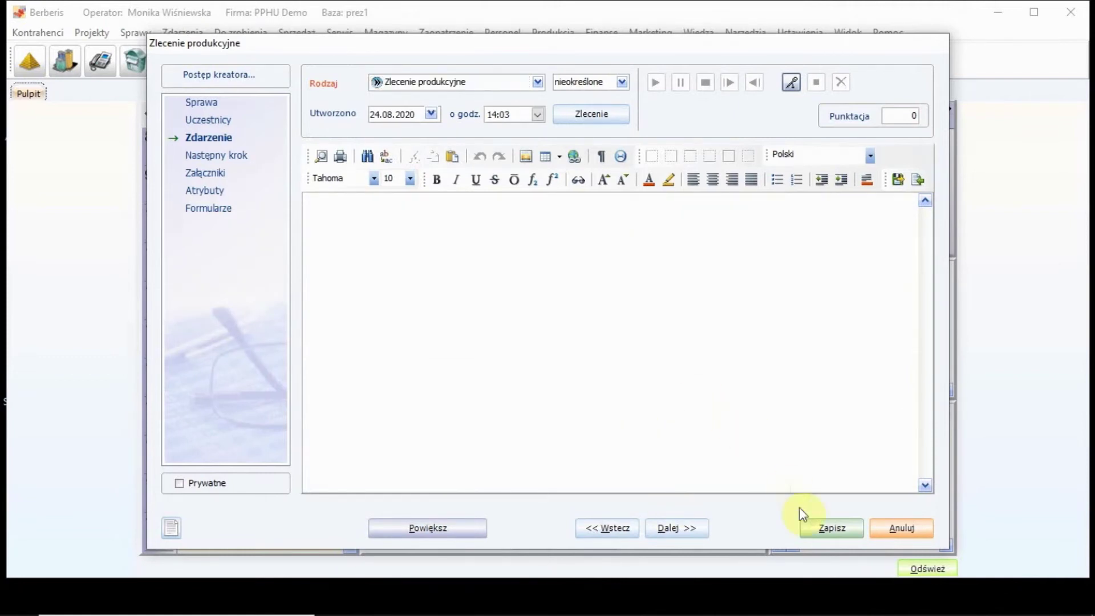
{"action": "left_click", "coordinate": [813, 529]}
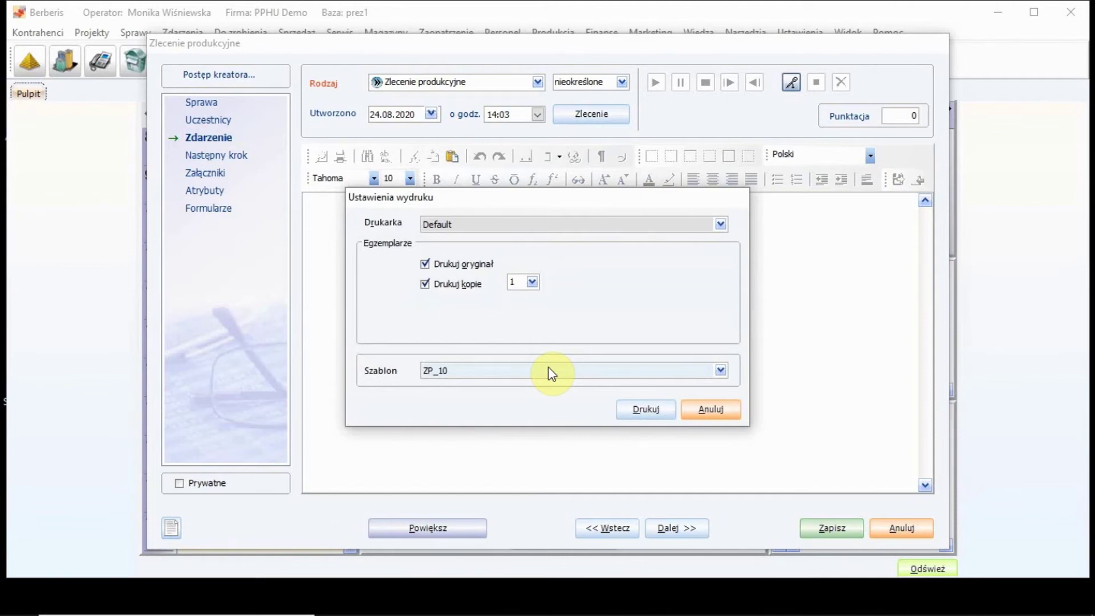
Turn off original and copy printing, keep template ZP_10, and cancel printing.
{"action": "left_click", "coordinate": [424, 284]}
{"action": "left_click", "coordinate": [424, 264]}
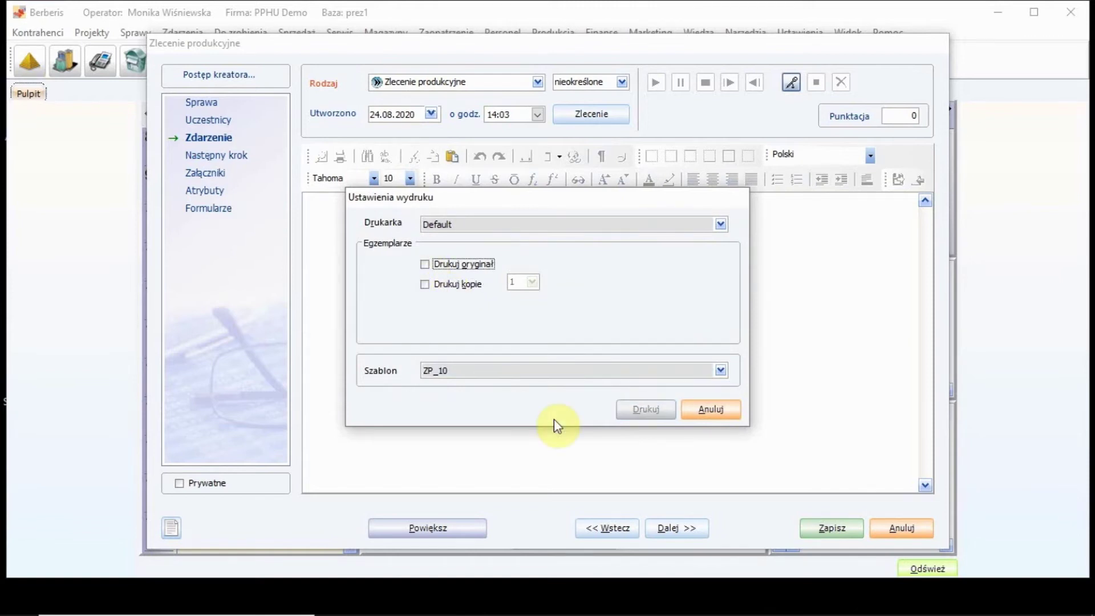
{"action": "left_click", "coordinate": [592, 370]}
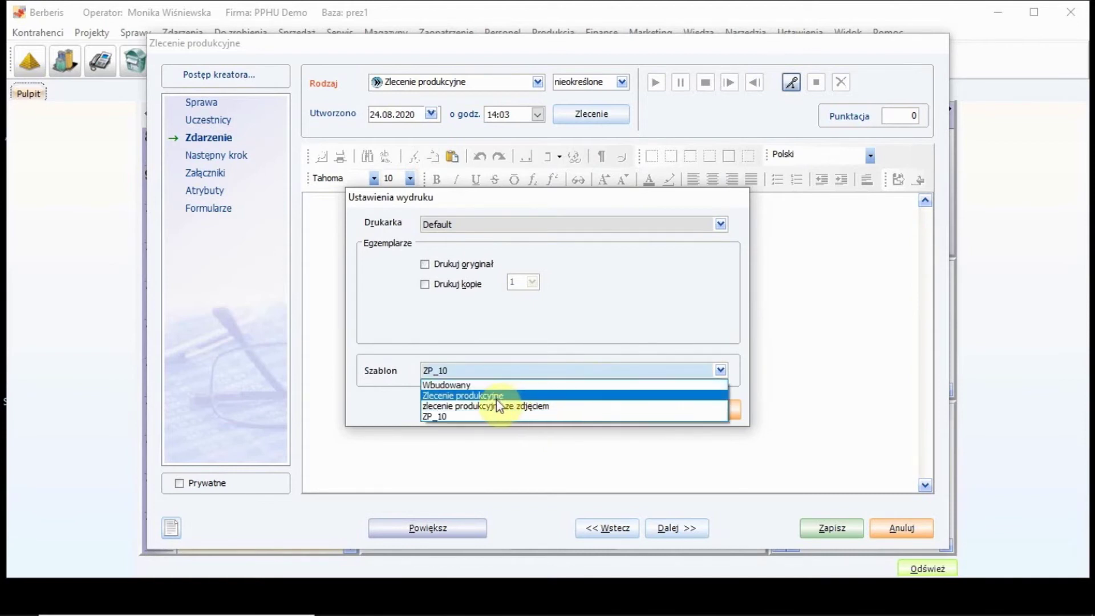
{"action": "left_click", "coordinate": [389, 399]}
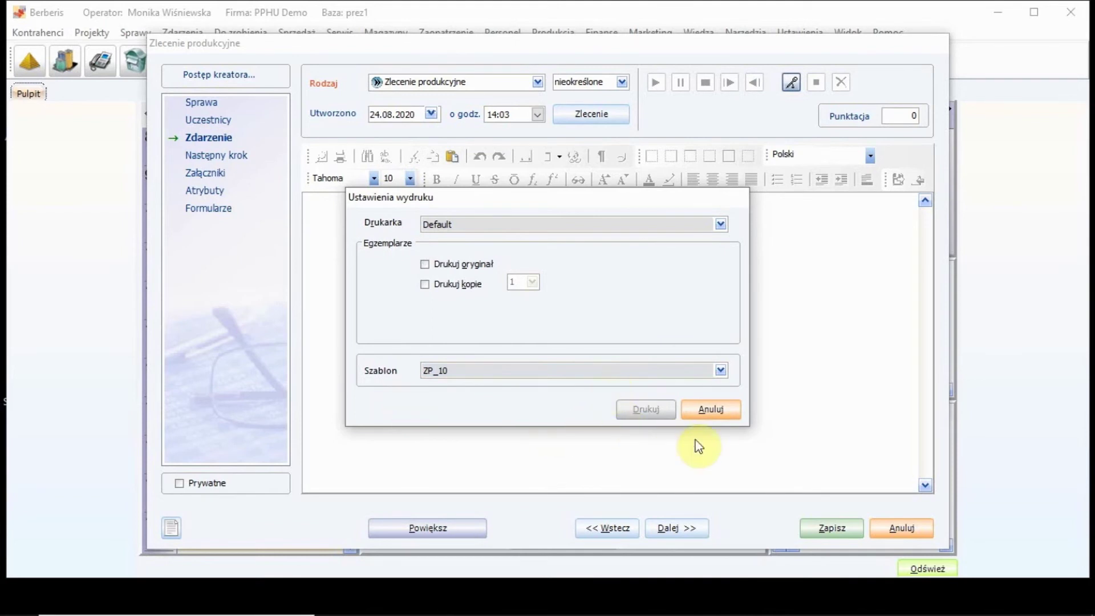
{"action": "left_click", "coordinate": [725, 409]}
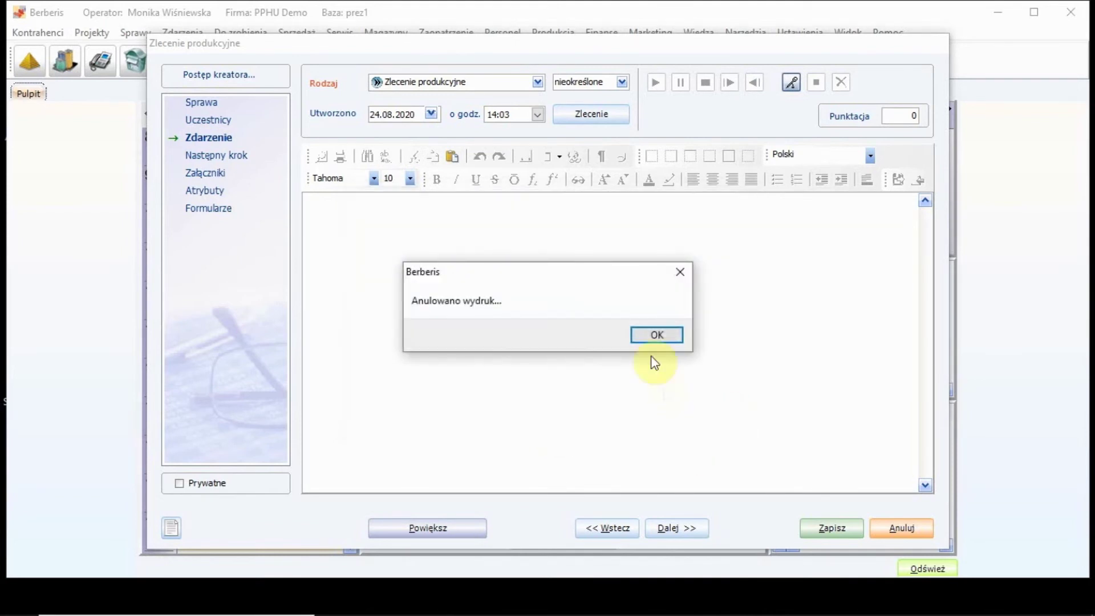
{"action": "left_click", "coordinate": [658, 334]}
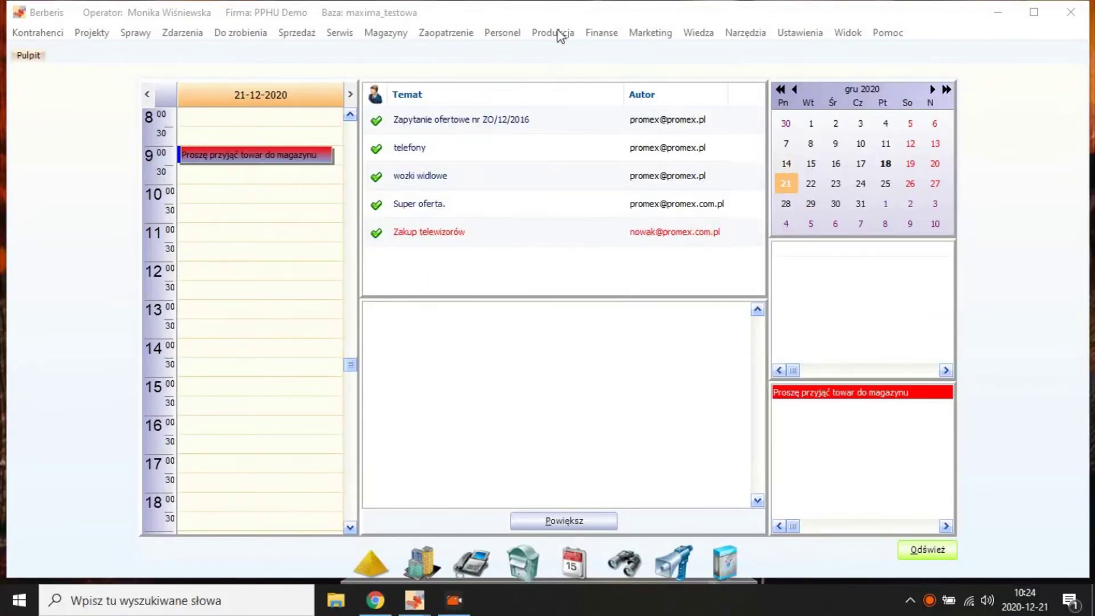
Open the production schedule's group workstation calendar on 18 December 2020.
{"action": "left_click", "coordinate": [560, 36]}
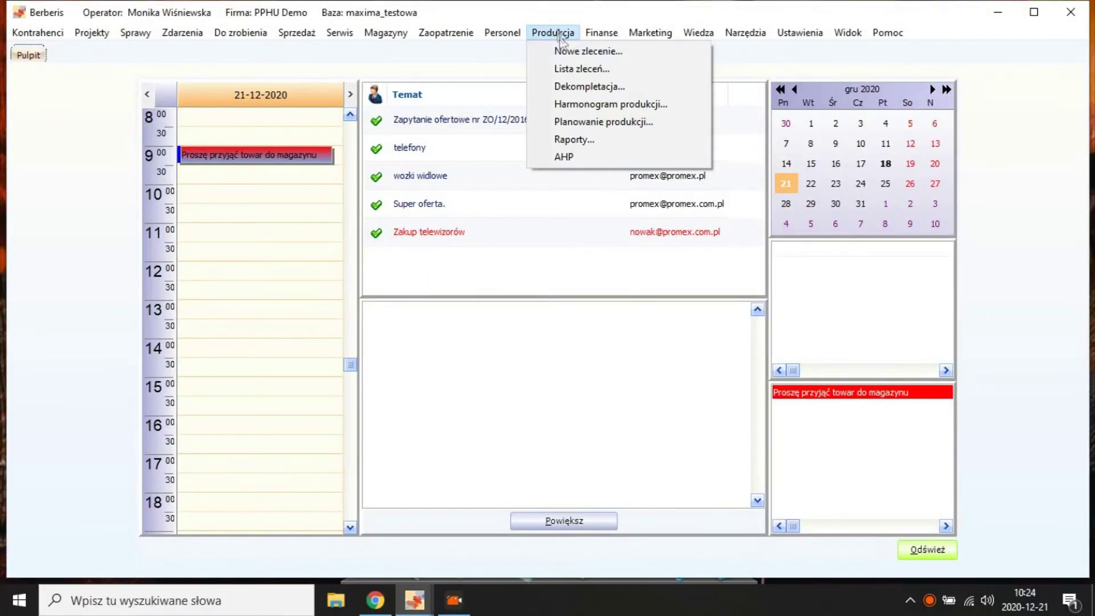
{"action": "left_click", "coordinate": [589, 109]}
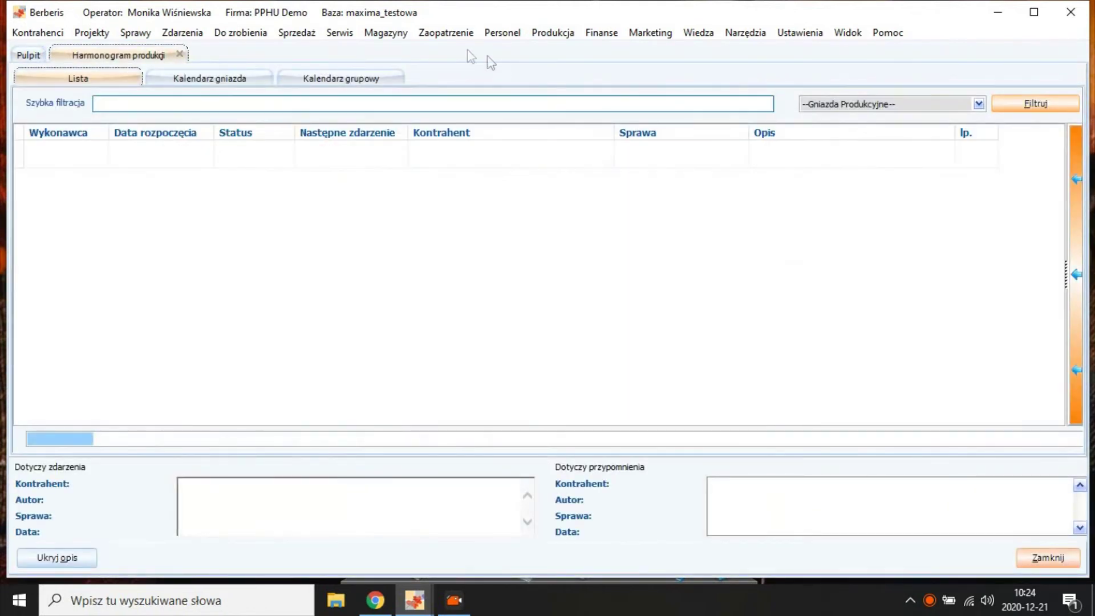
{"action": "left_click", "coordinate": [238, 79]}
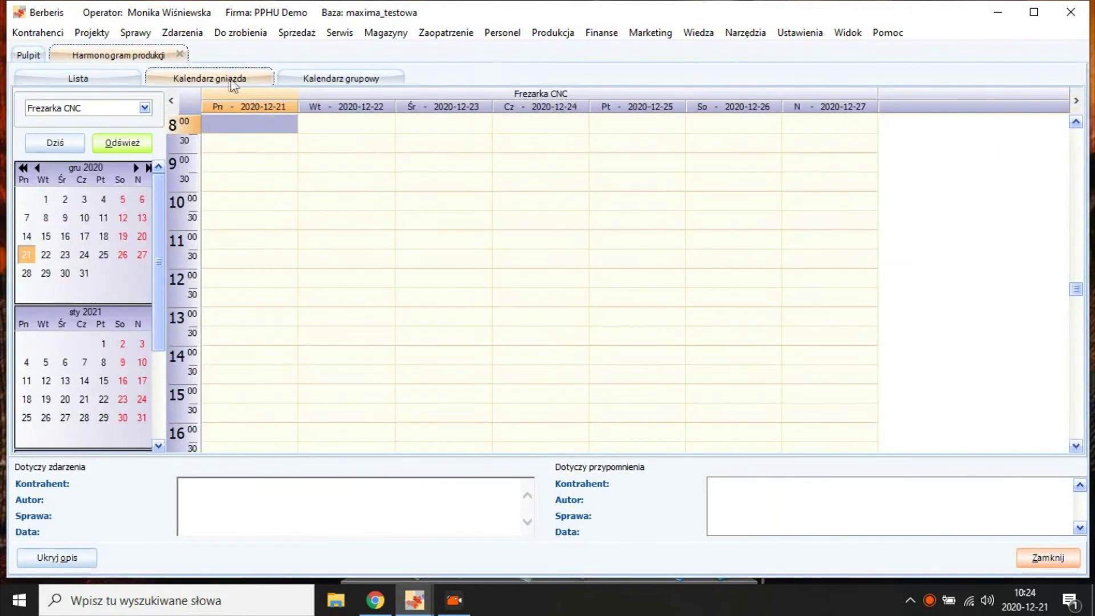
{"action": "left_click", "coordinate": [342, 78]}
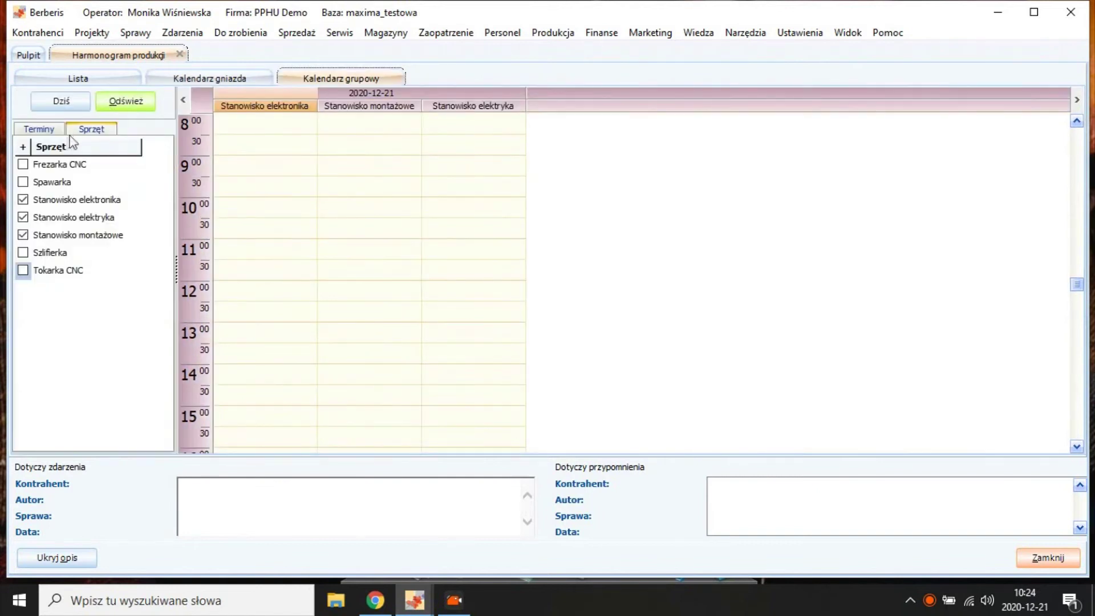
{"action": "left_click", "coordinate": [38, 129]}
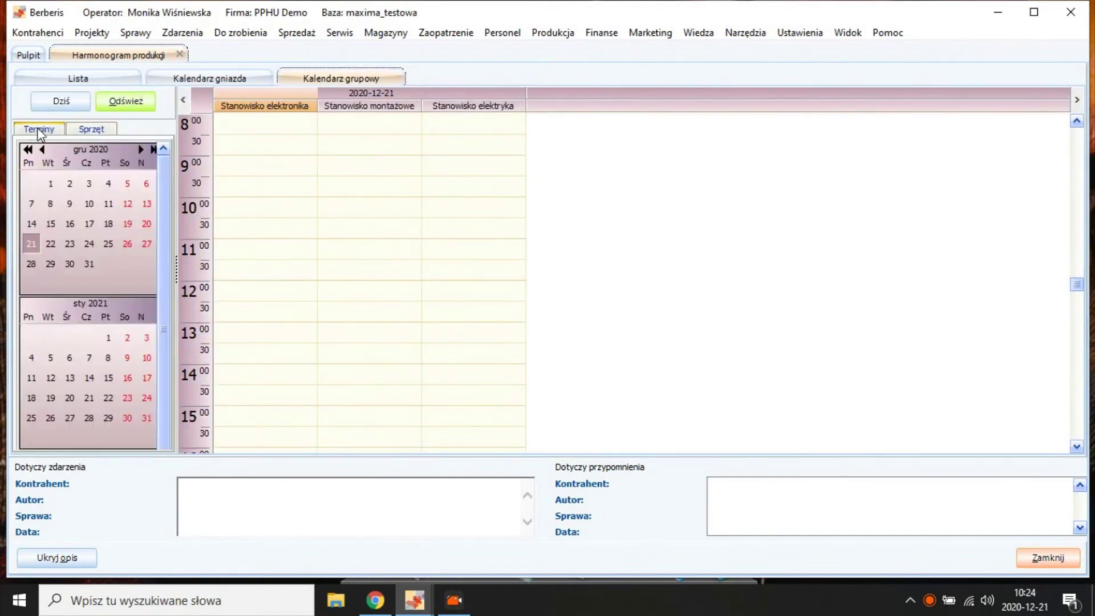
{"action": "left_click", "coordinate": [114, 226]}
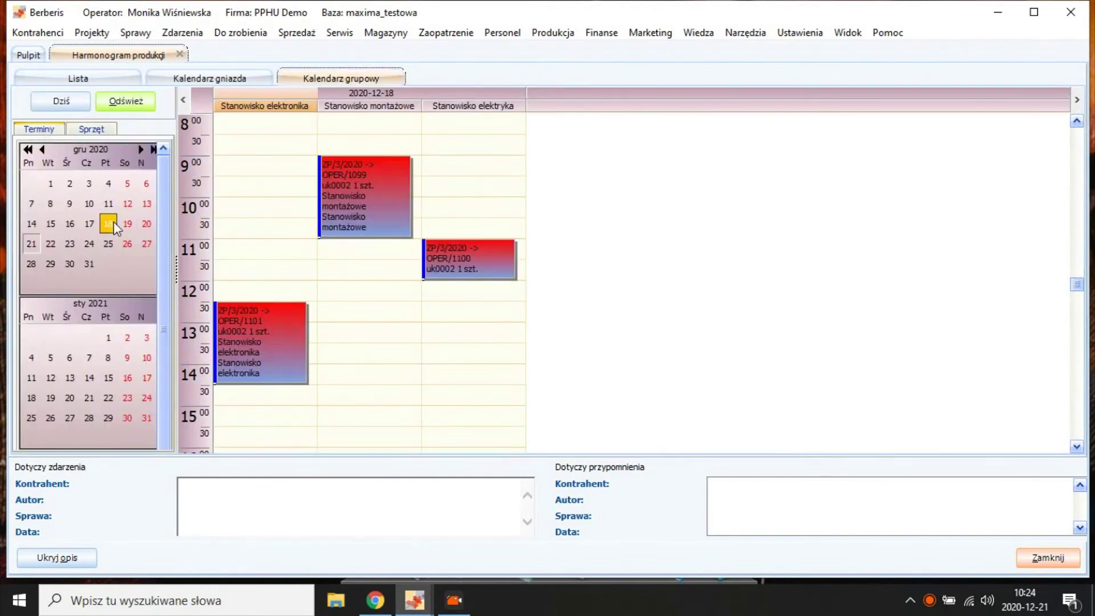
Drag OPER/1099 to 9:00–11:00, OPER/1100 to 11:00, and OPER/1101 toward 12:00.
{"action": "left_click_drag", "start_coordinate": [349, 195], "coordinate": [346, 285]}
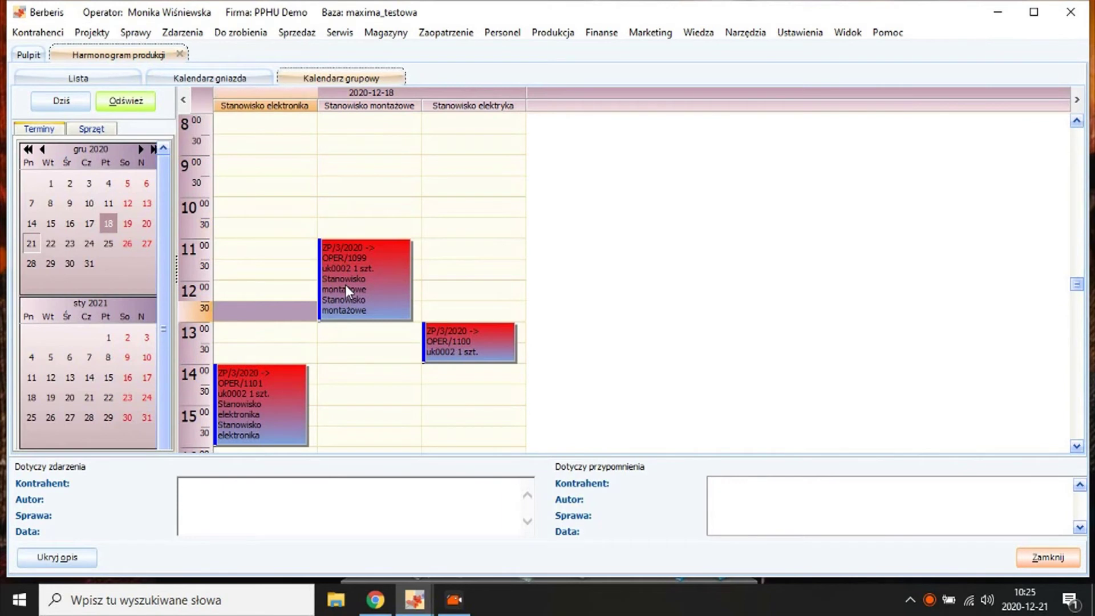
{"action": "left_click_drag", "start_coordinate": [346, 284], "coordinate": [367, 205]}
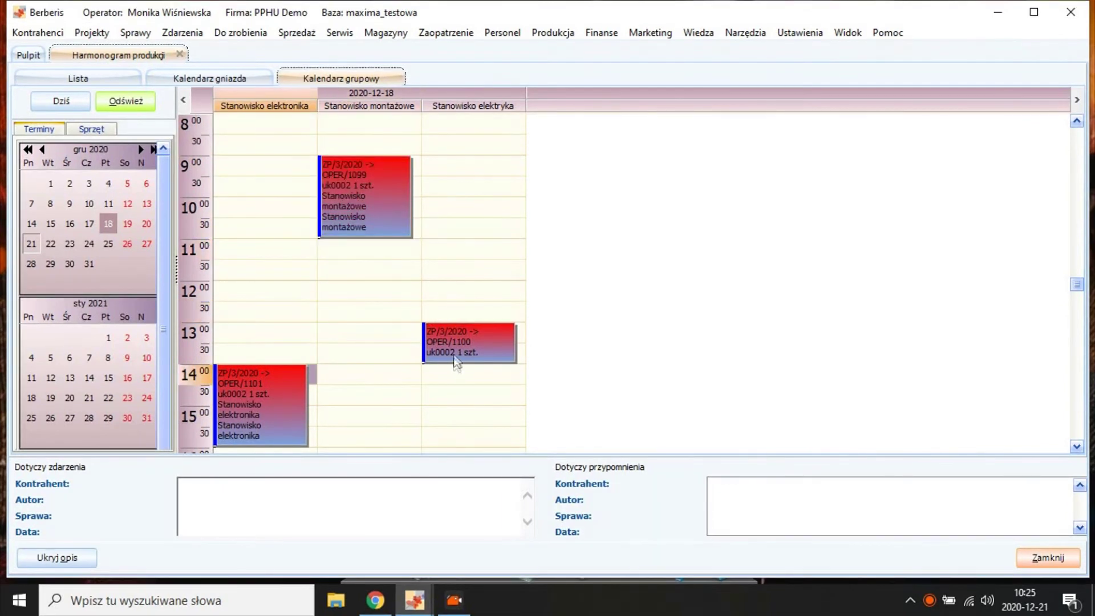
{"action": "left_click_drag", "start_coordinate": [459, 351], "coordinate": [452, 260]}
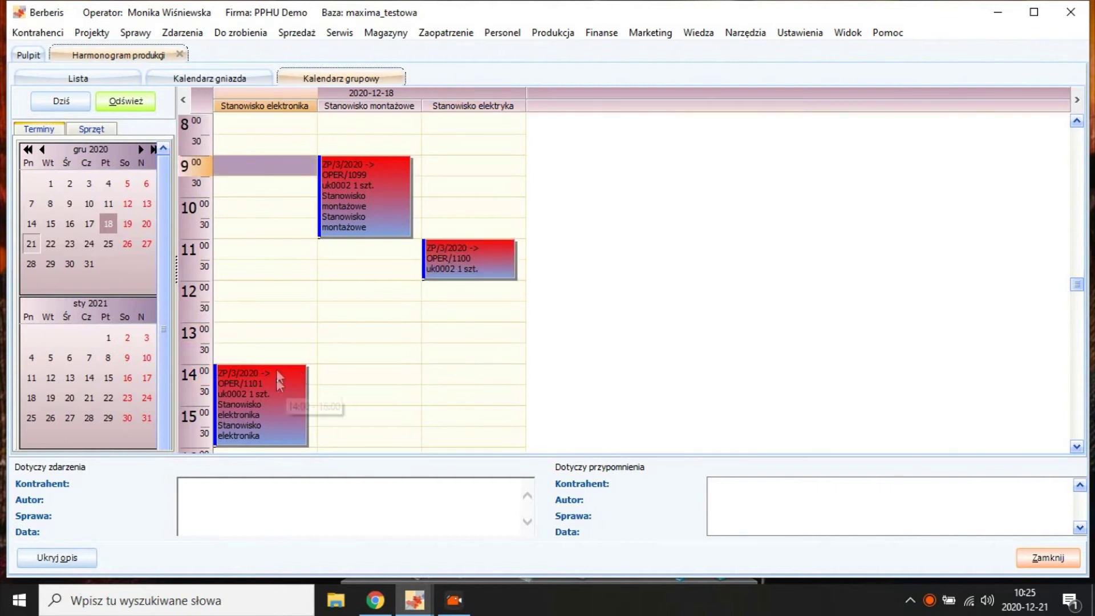
{"action": "left_click_drag", "start_coordinate": [276, 375], "coordinate": [291, 305]}
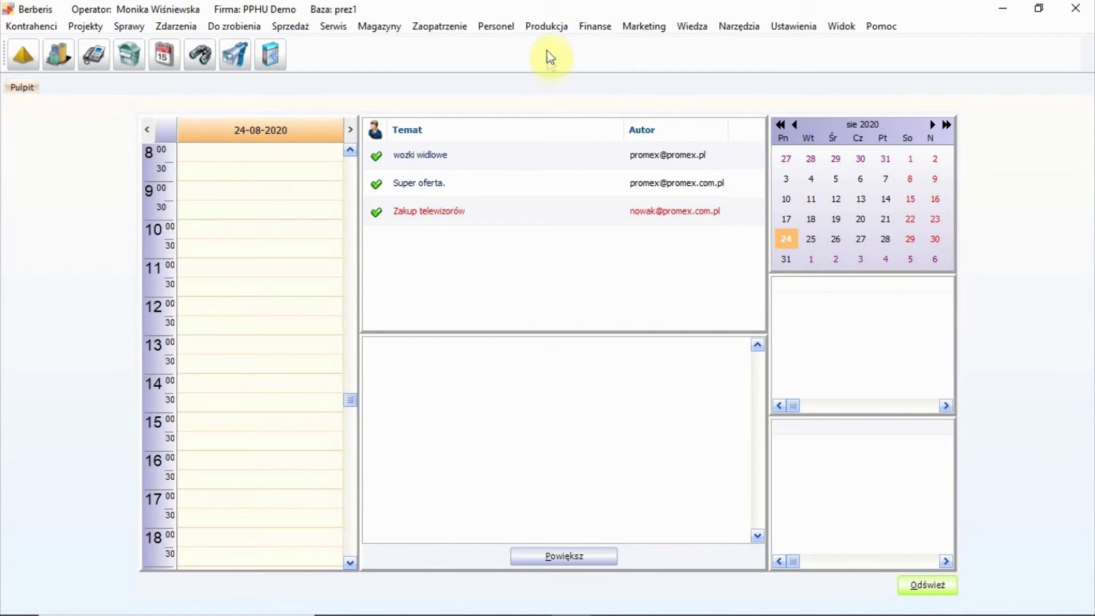
Open the production orders list from the Produkcja menu.
{"action": "left_click", "coordinate": [546, 27]}
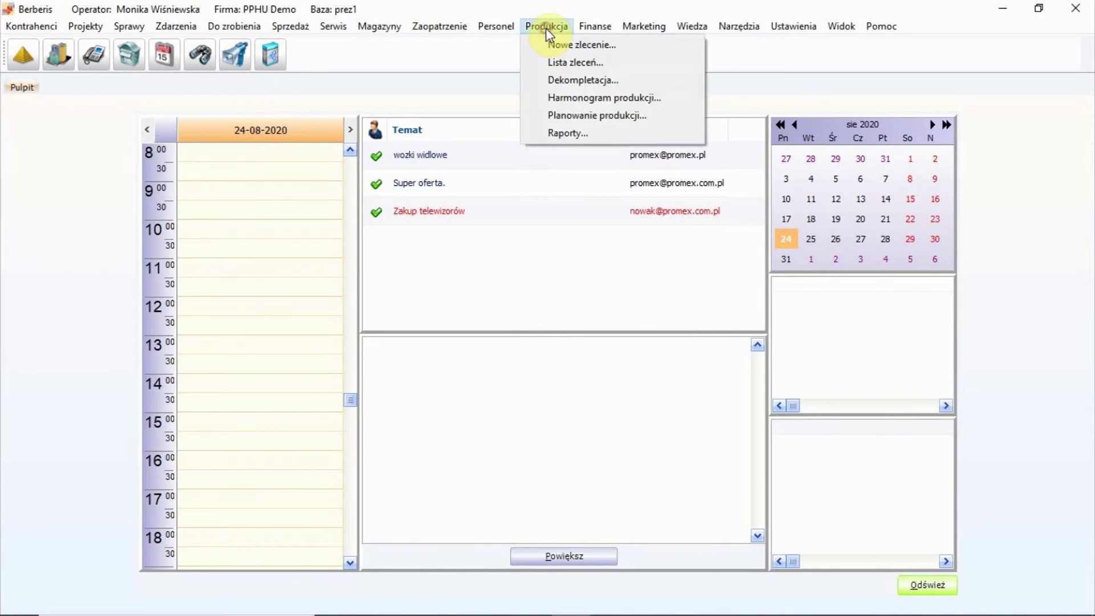
{"action": "left_click", "coordinate": [564, 56]}
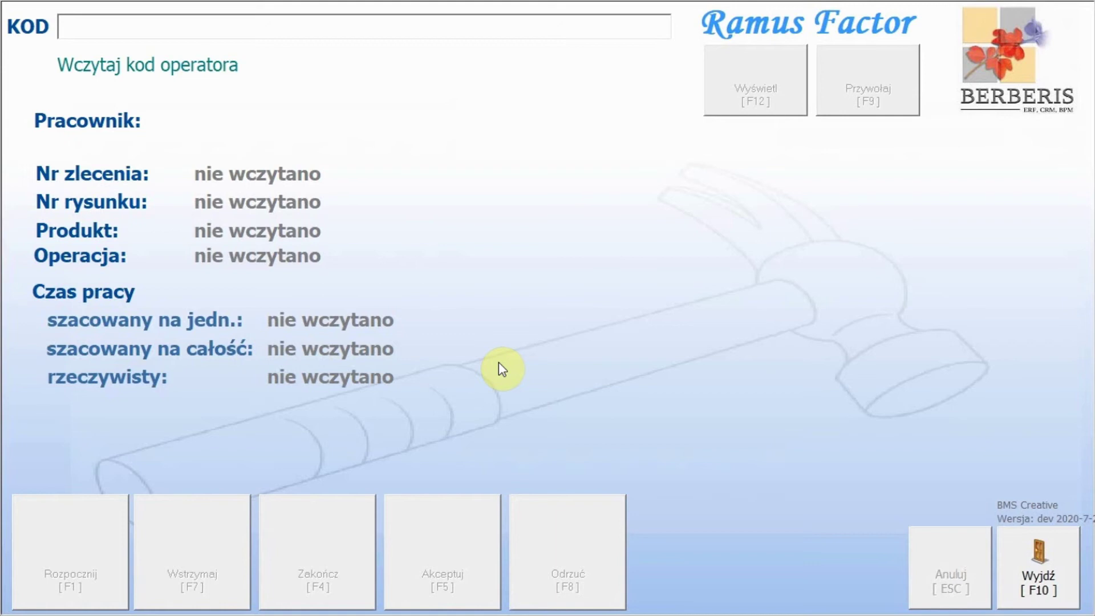
{"action": "type", "text": "WR/12"}
Log in with operator code WR/12 and view the ZP/5/2020 production order document.
{"action": "key", "text": "Return"}
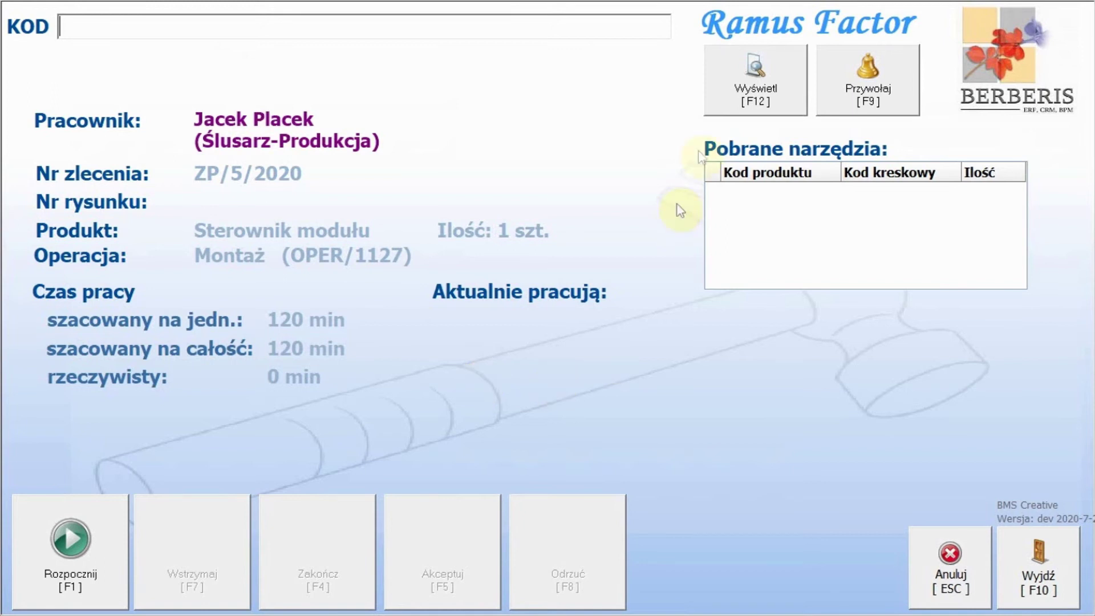
{"action": "left_click", "coordinate": [738, 90]}
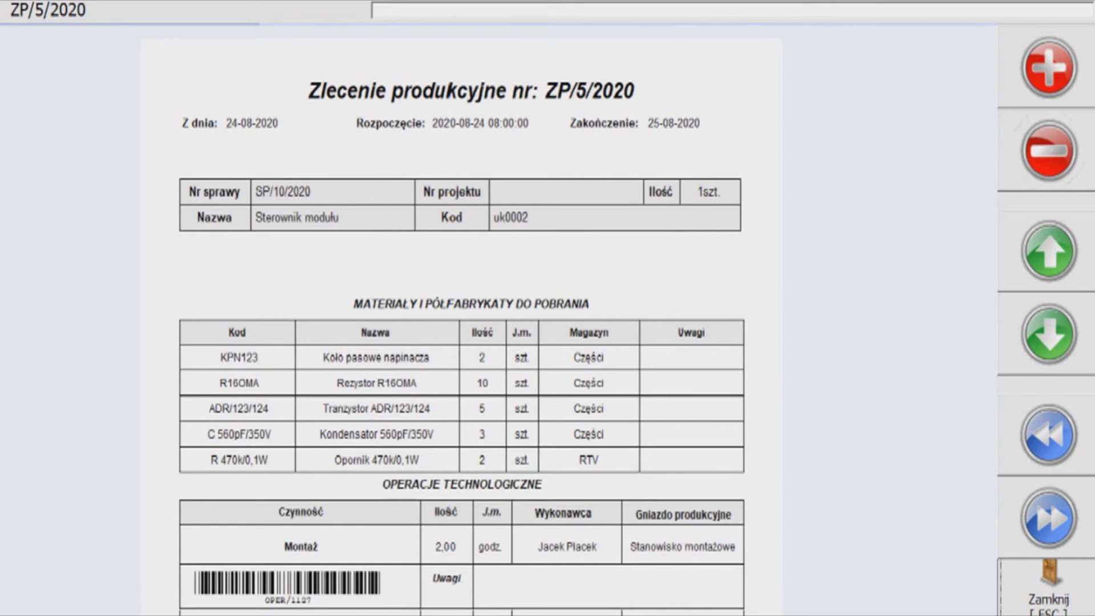
Close the ZP/5/2020 order document, returning to Jacek Placek's Montaż operation screen.
{"action": "key", "text": "Escape"}
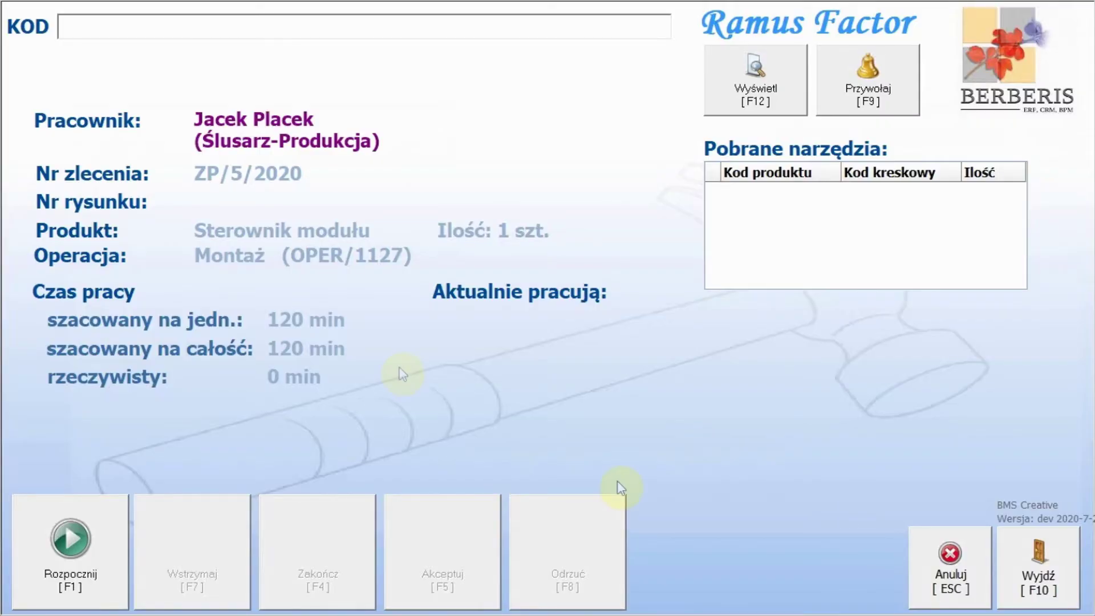
Start the Montaż operation on ZP/5/2020, then switch over to Berberis.
{"action": "left_click", "coordinate": [96, 544]}
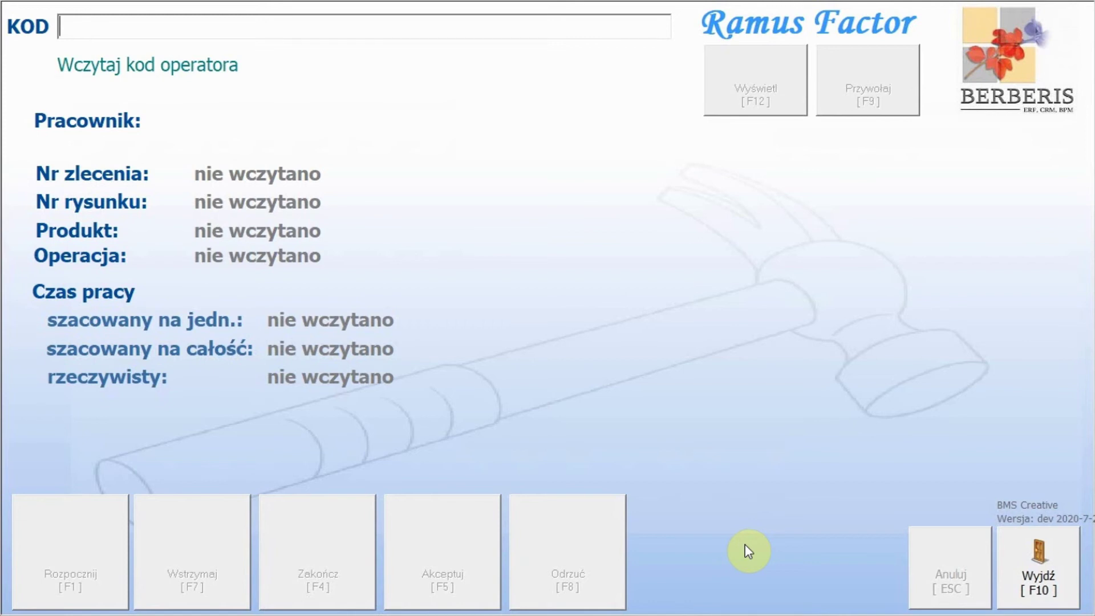
{"action": "key", "text": "alt+Tab"}
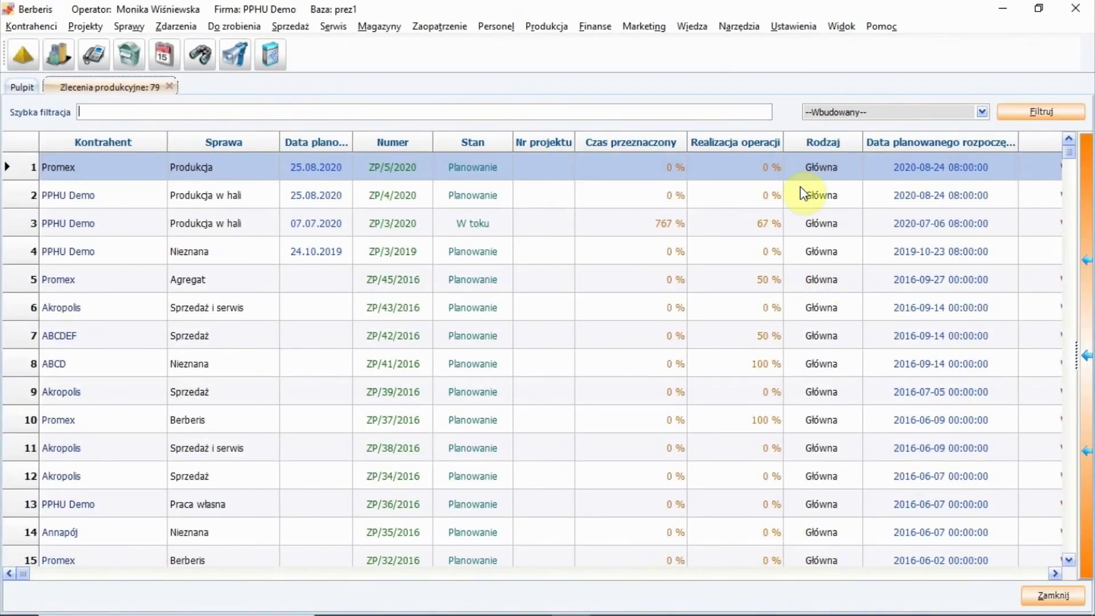
Refresh the orders list to show ZP/5/2020 as W toku, then return to Ramus Factor.
{"action": "left_click", "coordinate": [1051, 114]}
{"action": "key", "text": "alt+Tab"}
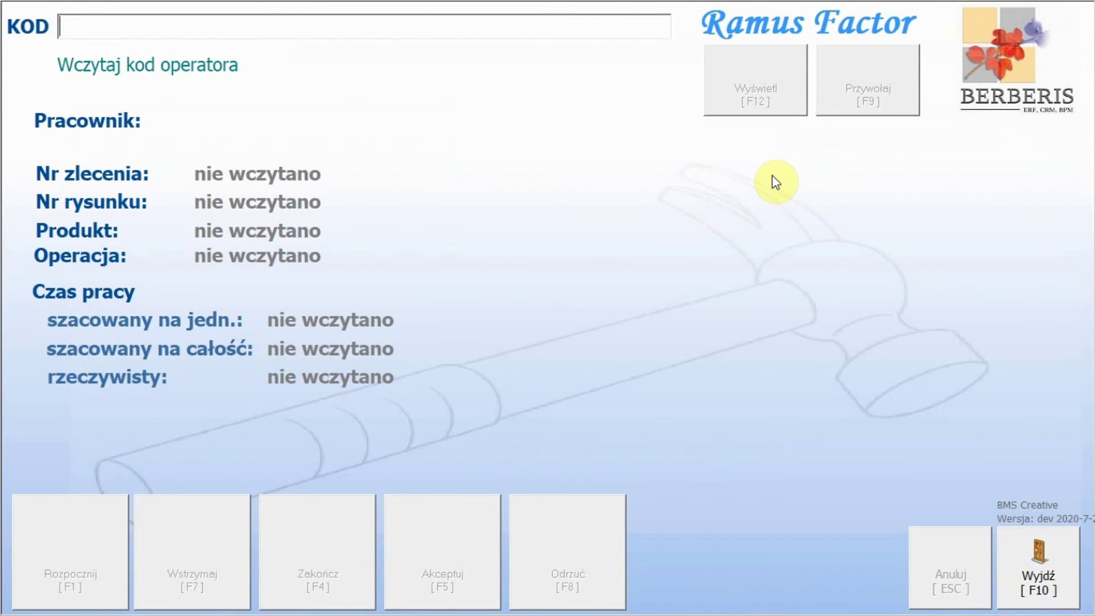
{"action": "type", "text": "WR/"}
{"action": "type", "text": "12"}
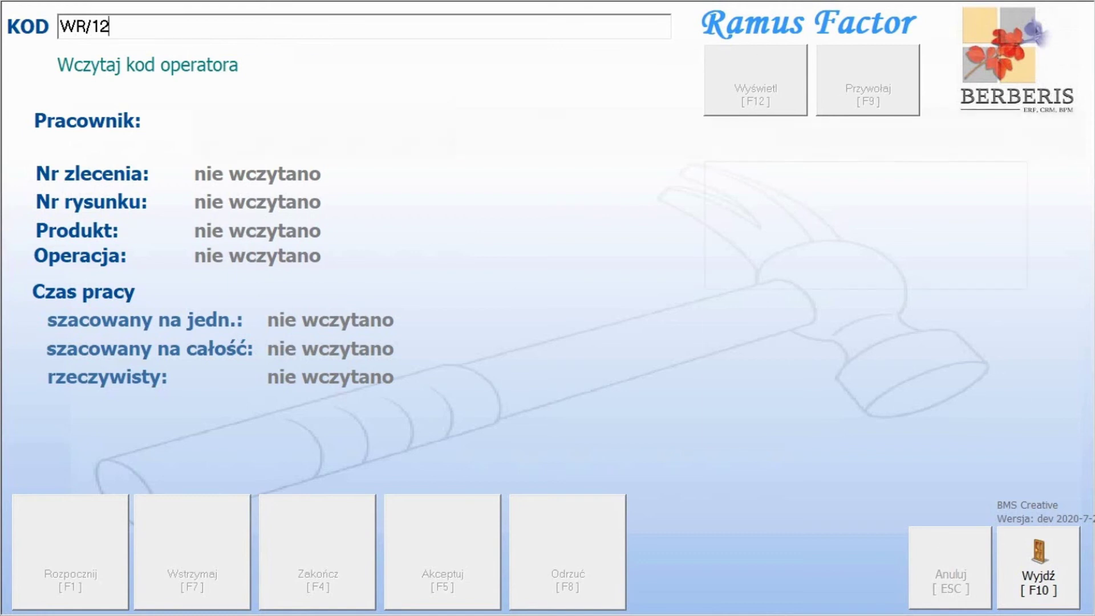
Log in as WR/12, load Montaż OPER/1127, then cancel a started pause and its comment.
{"action": "key", "text": "Return"}
{"action": "double_click", "coordinate": [864, 353]}
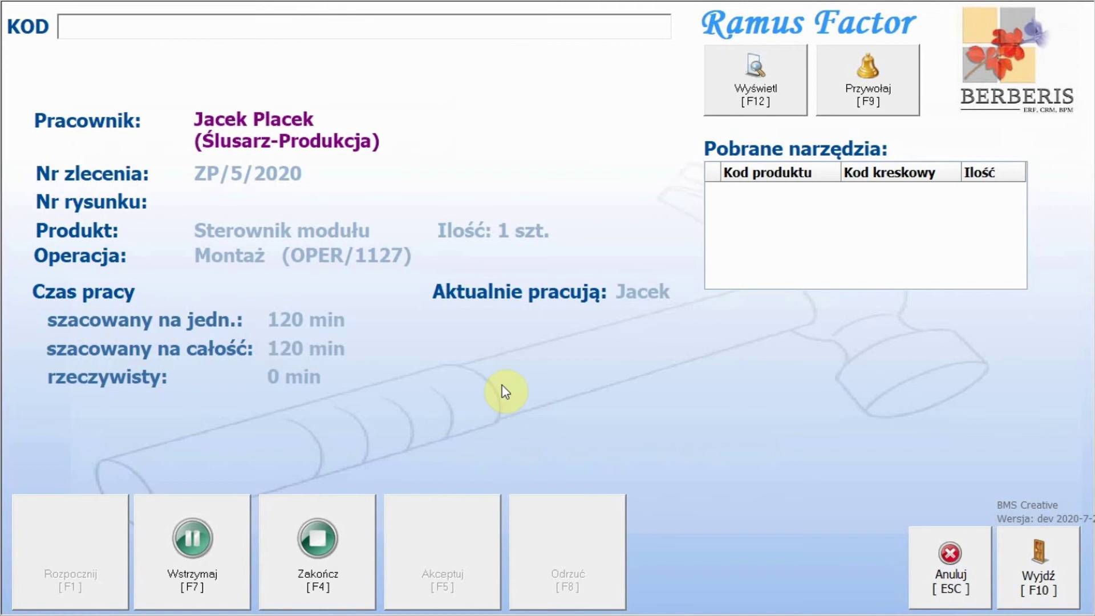
{"action": "left_click", "coordinate": [224, 579]}
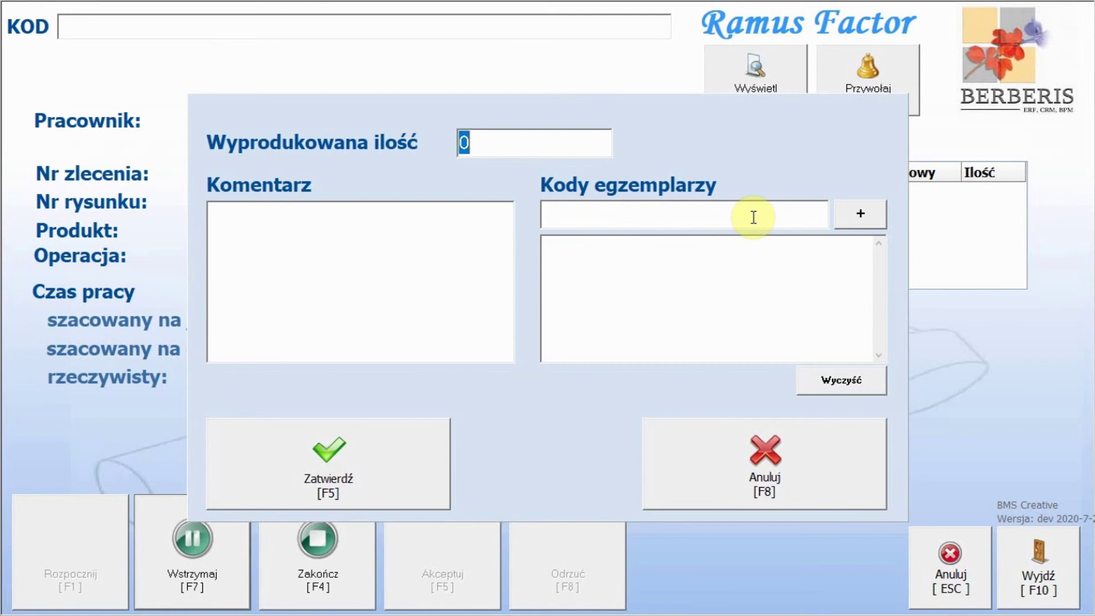
{"action": "left_click", "coordinate": [427, 272]}
{"action": "type", "text": "prewa"}
{"action": "key", "text": "BackSpace"}
{"action": "key", "text": "BackSpace"}
{"action": "key", "text": "BackSpace"}
{"action": "type", "text": "zerwa"}
{"action": "key", "text": "BackSpace"}
{"action": "key", "text": "BackSpace"}
{"action": "key", "text": "BackSpace"}
{"action": "key", "text": "BackSpace"}
{"action": "key", "text": "BackSpace"}
{"action": "key", "text": "BackSpace"}
{"action": "key", "text": "BackSpace"}
{"action": "left_click", "coordinate": [699, 437]}
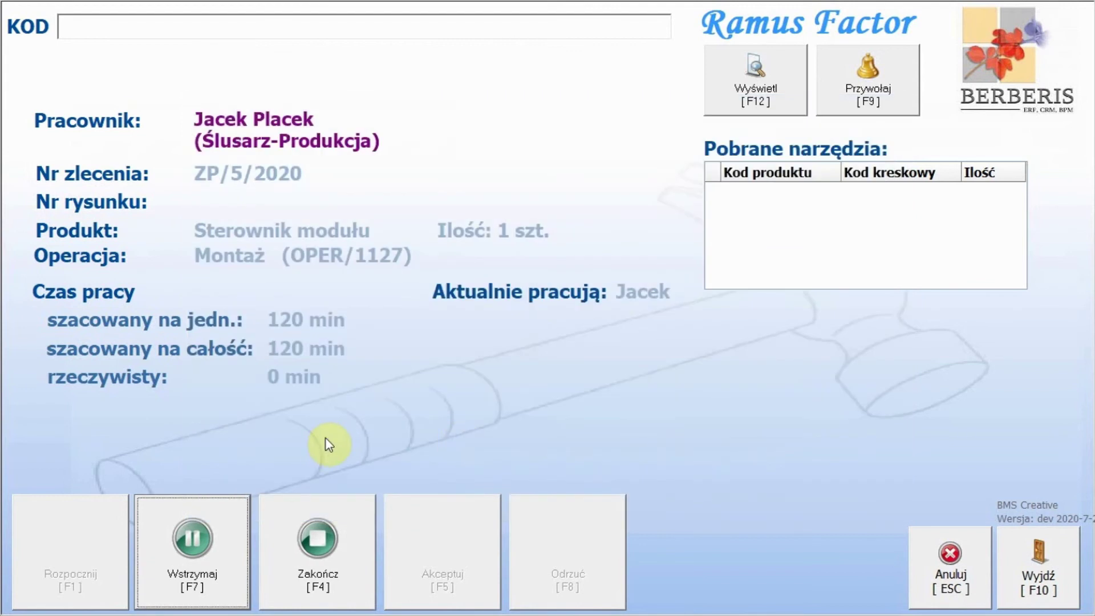
Finish Montaż with produced quantity 1 and comment 'zepsuła się maszyna'.
{"action": "left_click", "coordinate": [347, 556]}
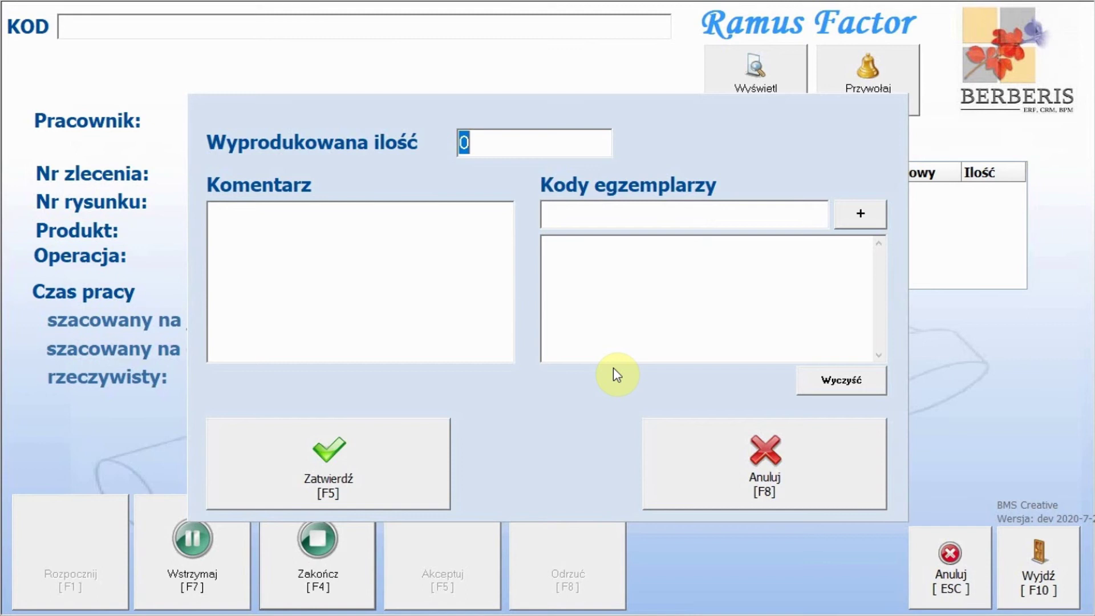
{"action": "type", "text": "1"}
{"action": "left_click", "coordinate": [458, 342]}
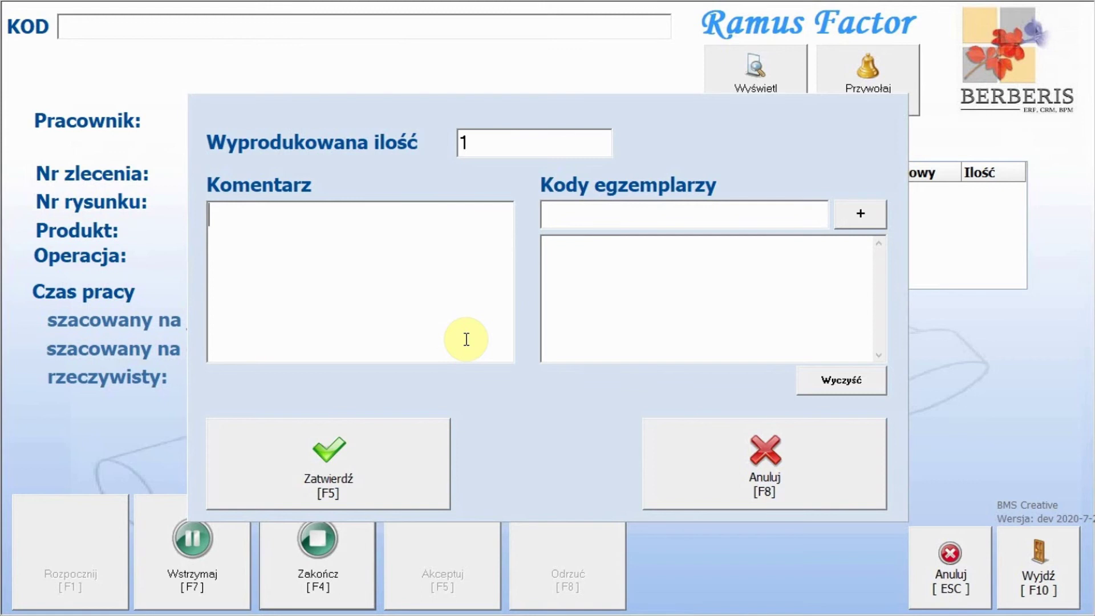
{"action": "type", "text": "zepsuła się maszyna"}
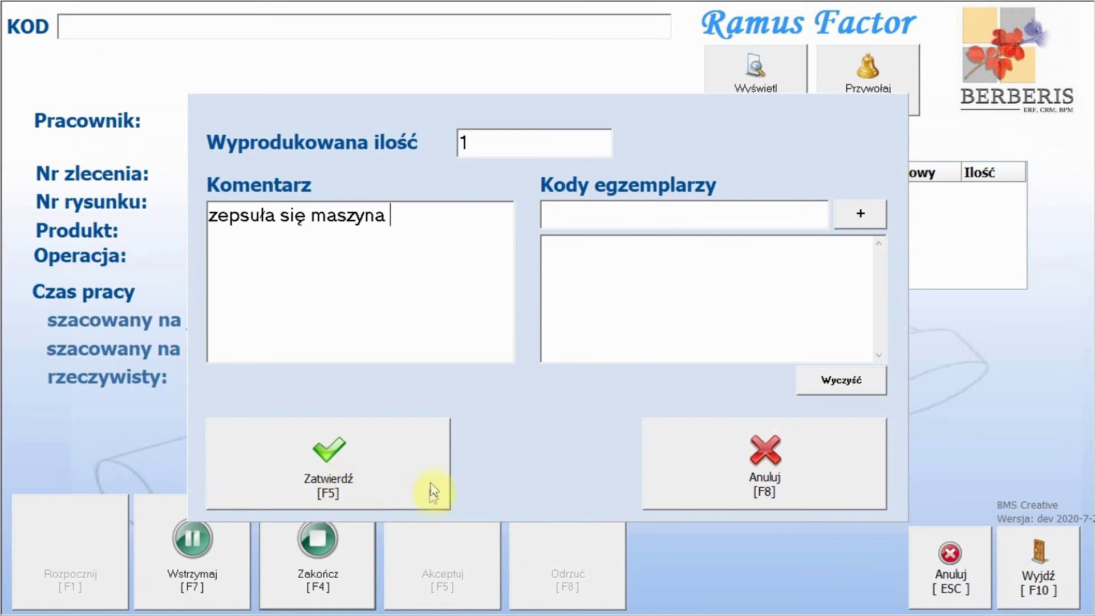
{"action": "left_click", "coordinate": [417, 472]}
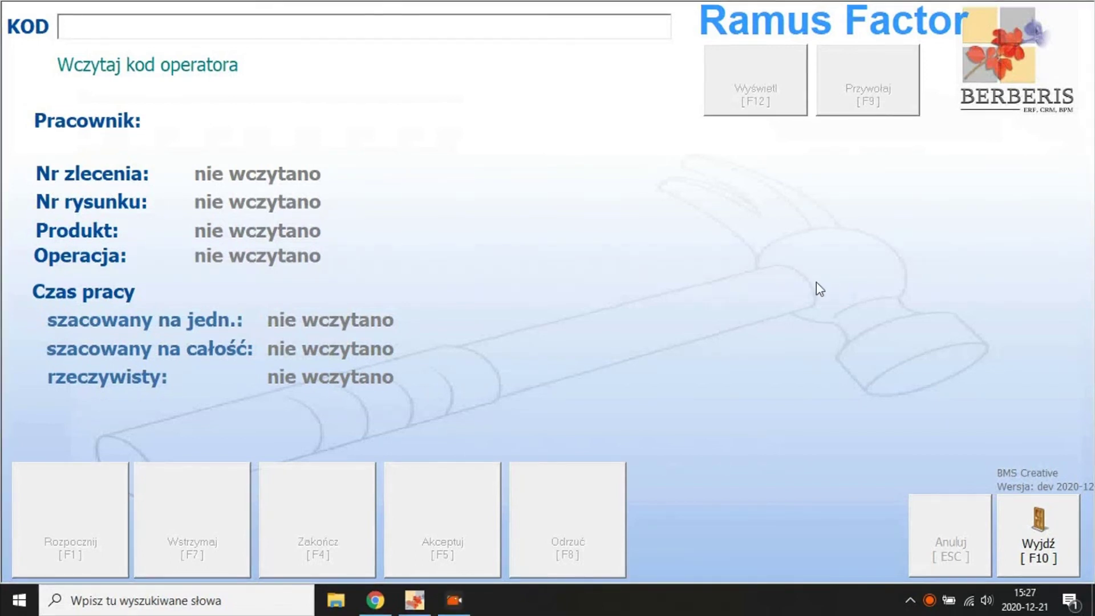
Log in as WR/12 and call the Technolog with the message 'zepsuło się'.
{"action": "left_click", "coordinate": [151, 47]}
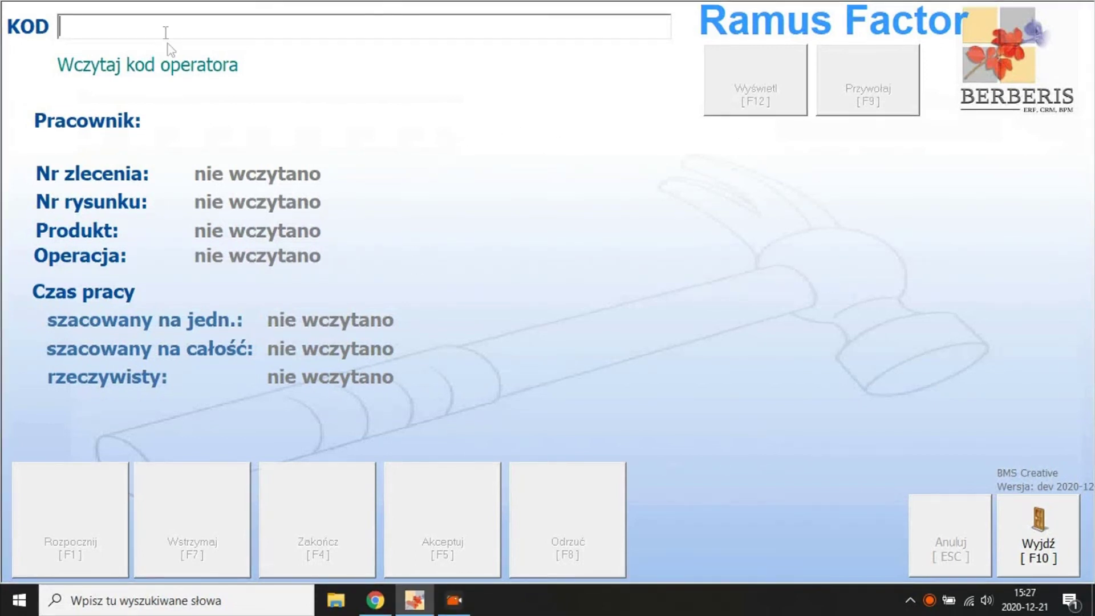
{"action": "type", "text": "WR/12"}
{"action": "key", "text": "Return"}
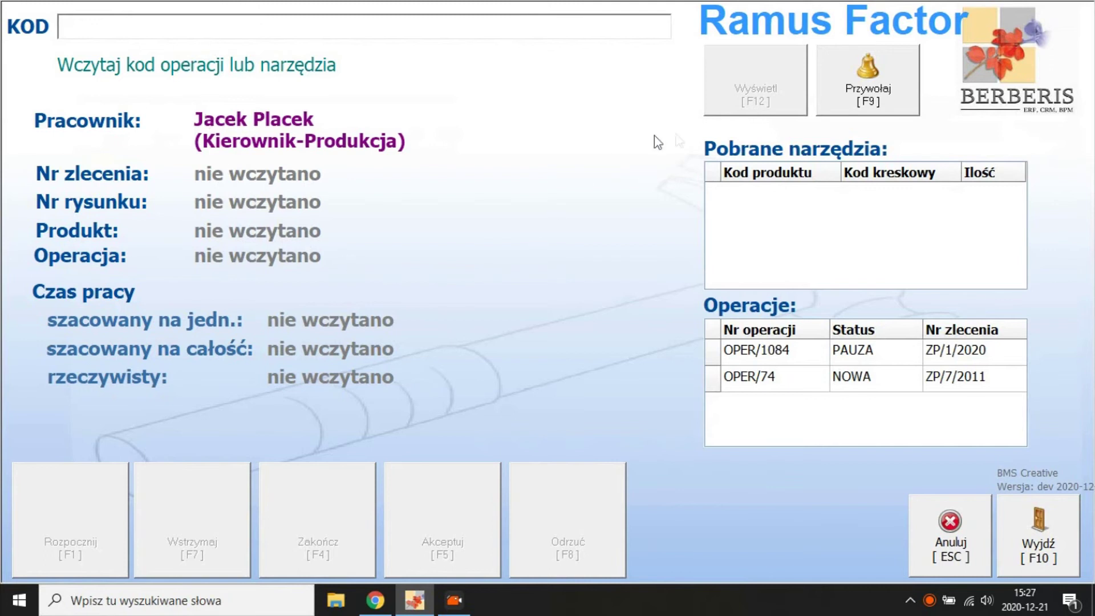
{"action": "left_click", "coordinate": [868, 79]}
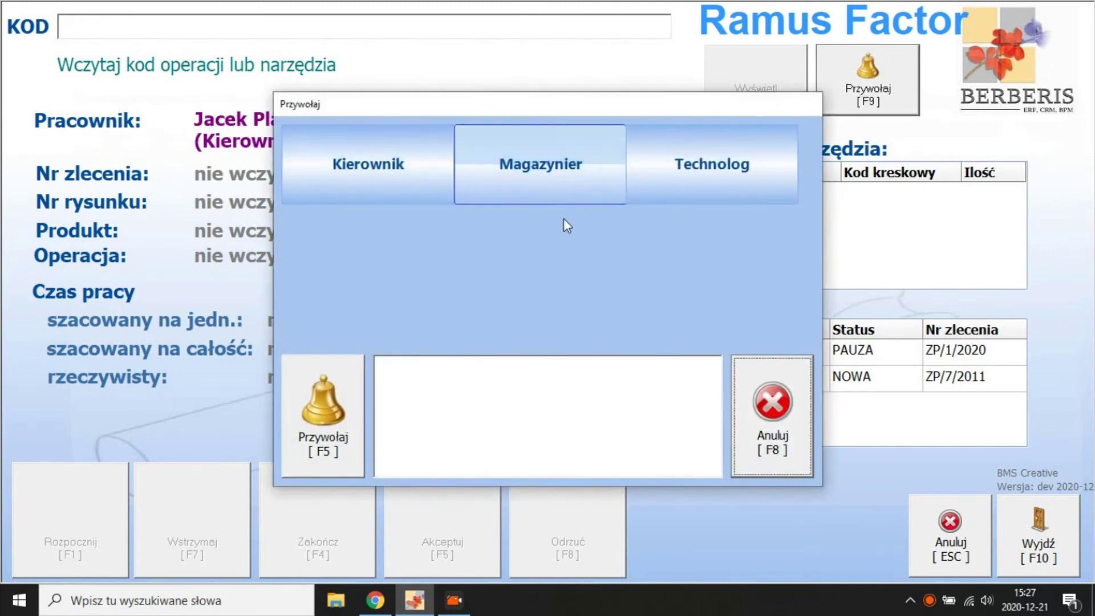
{"action": "left_click", "coordinate": [766, 170]}
{"action": "left_click", "coordinate": [468, 428]}
{"action": "type", "text": "S"}
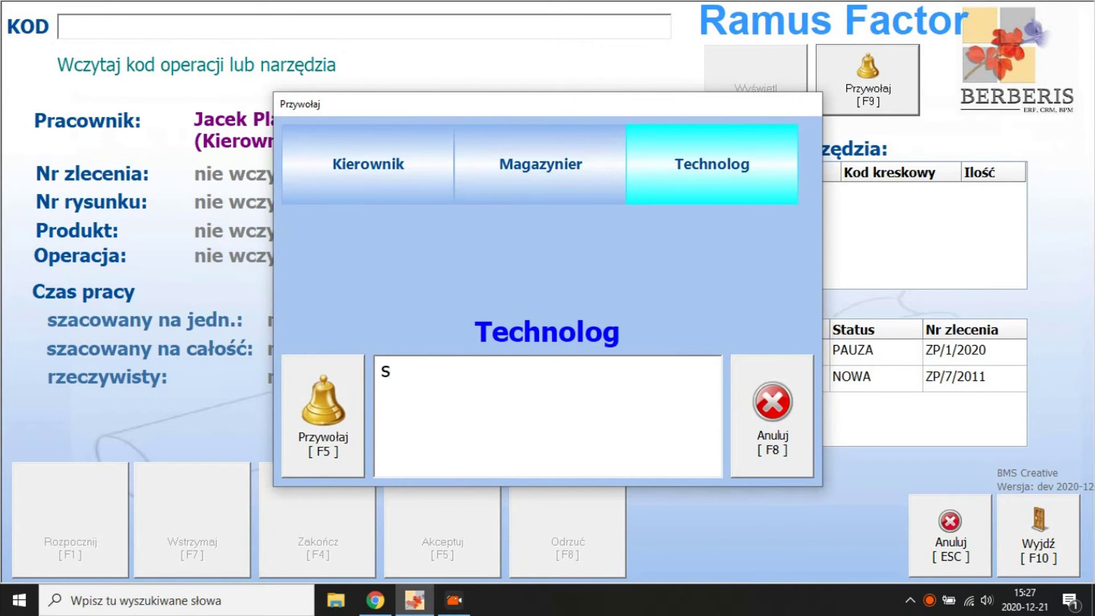
{"action": "key", "text": "BackSpace"}
{"action": "type", "text": "Zepsuło"}
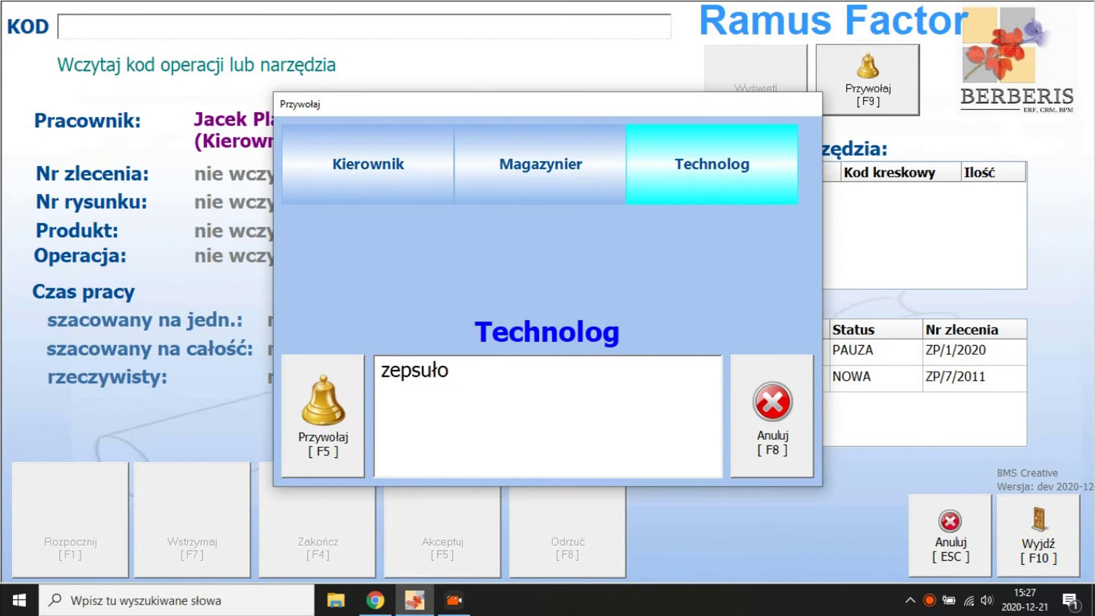
{"action": "type", "text": " się"}
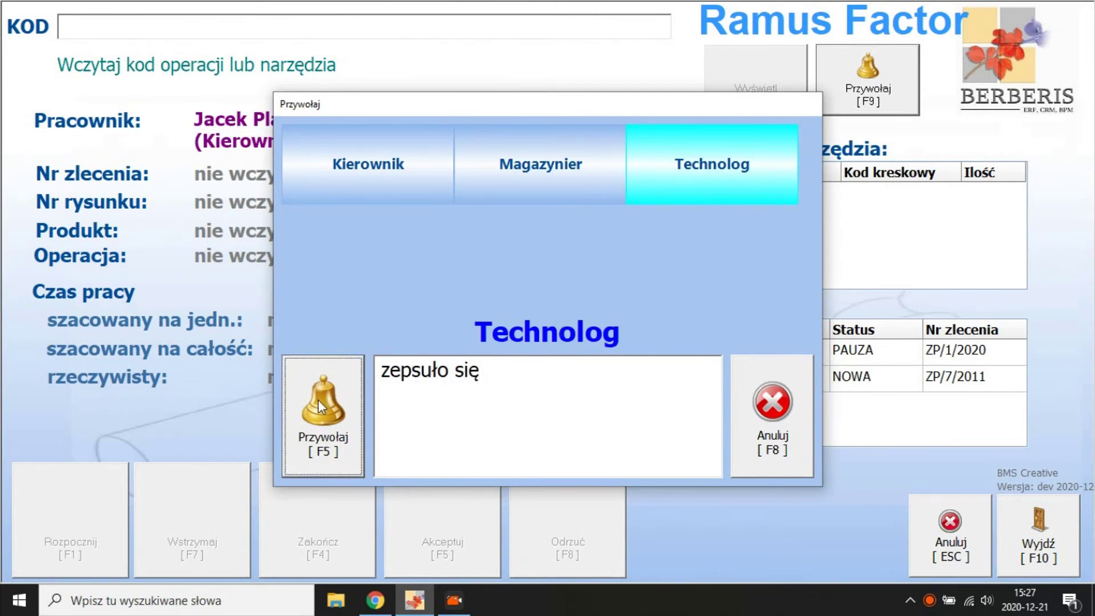
{"action": "left_click", "coordinate": [322, 415]}
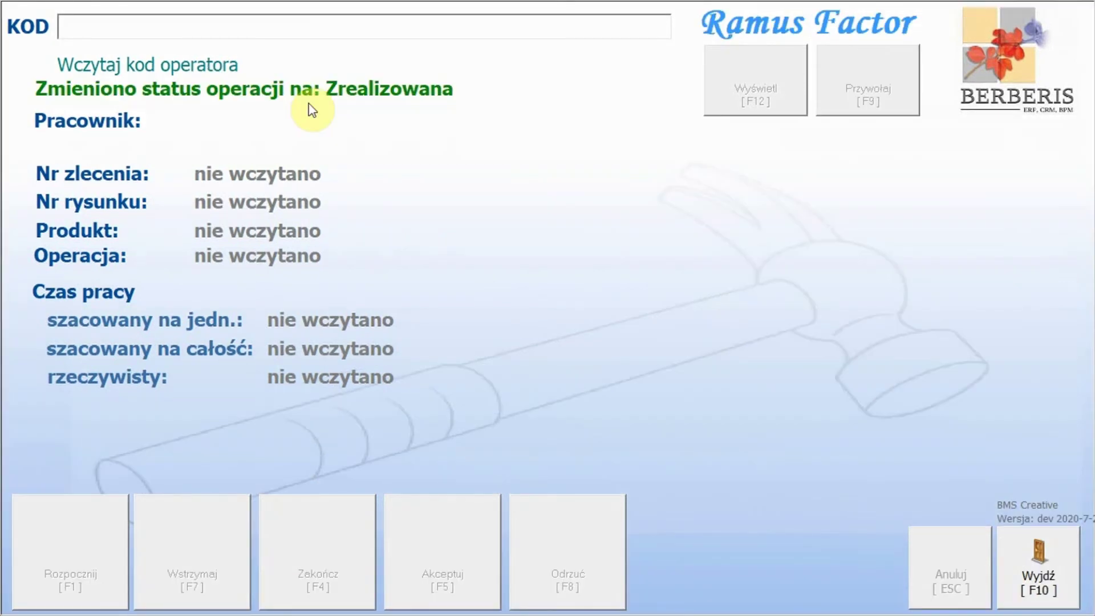
{"action": "key", "text": "alt+Tab"}
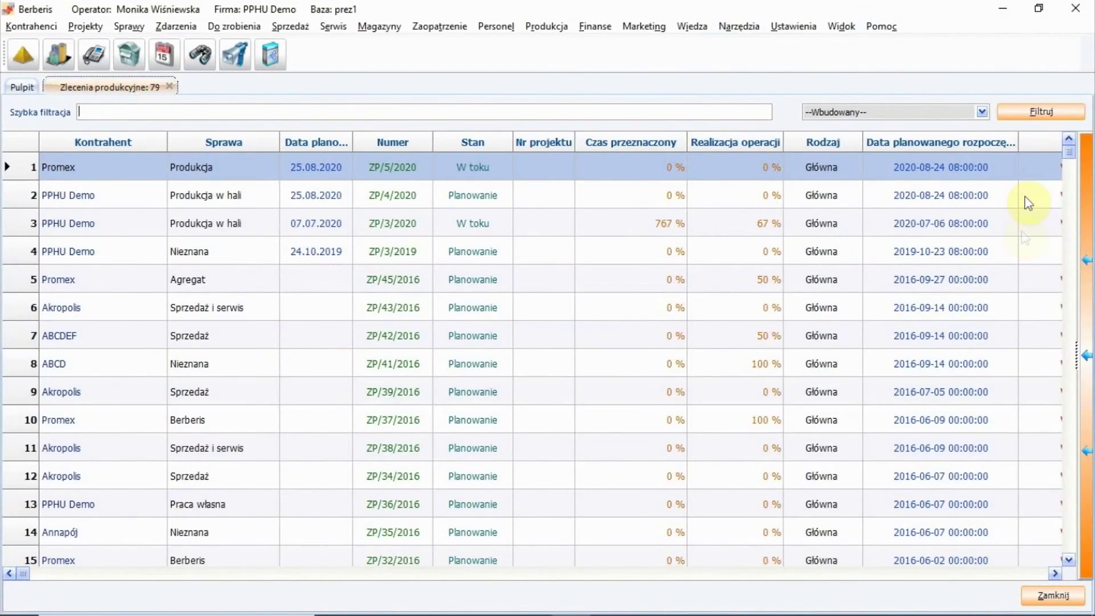
{"action": "left_click", "coordinate": [1042, 113]}
{"action": "right_click", "coordinate": [627, 173]}
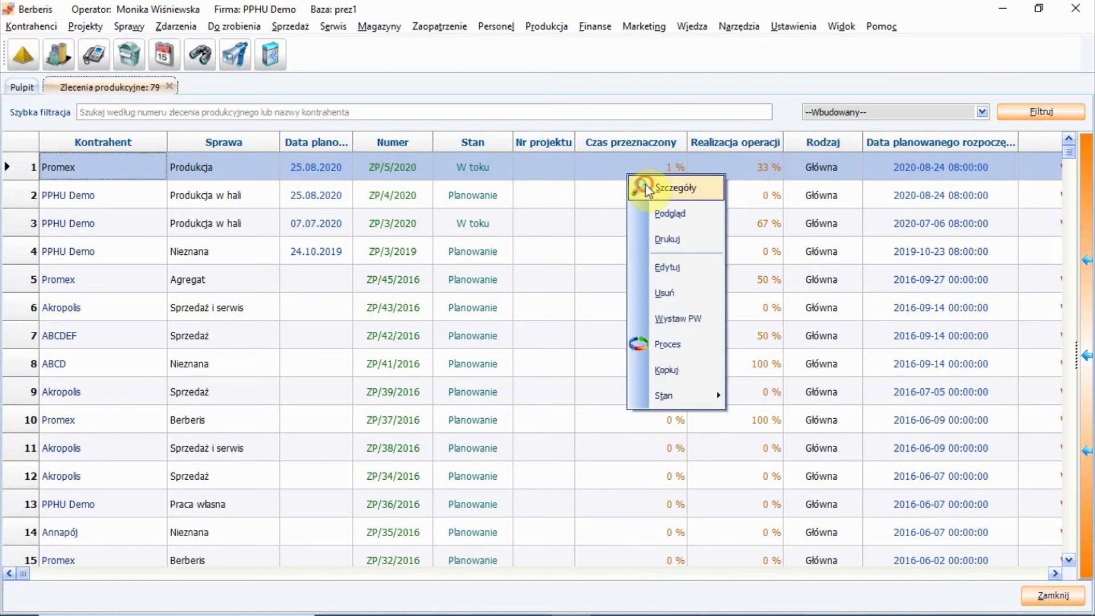
{"action": "left_click", "coordinate": [645, 186]}
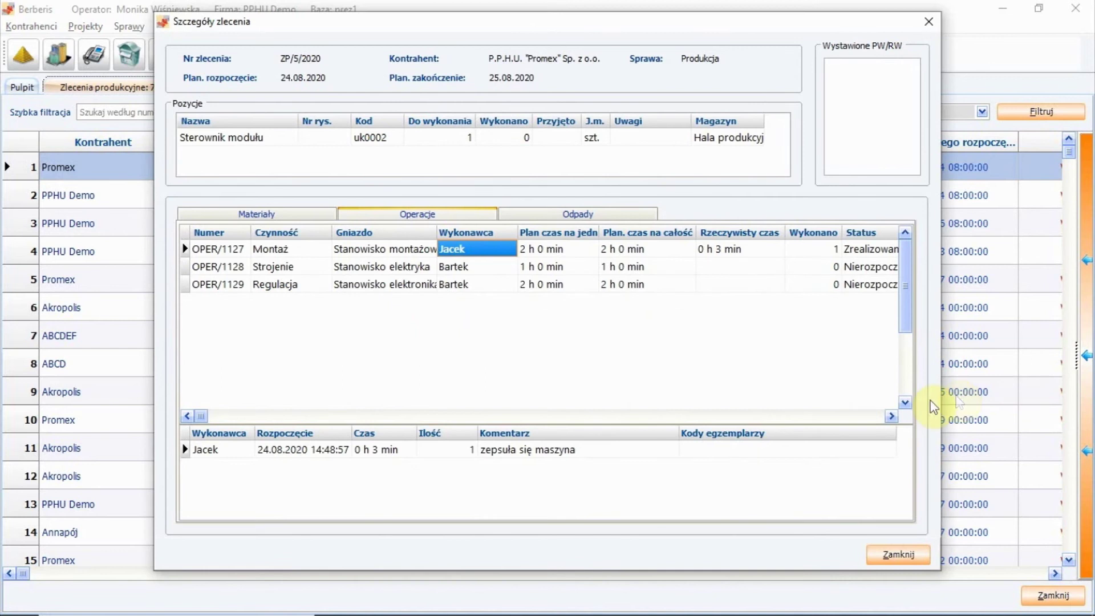
{"action": "left_click", "coordinate": [893, 417]}
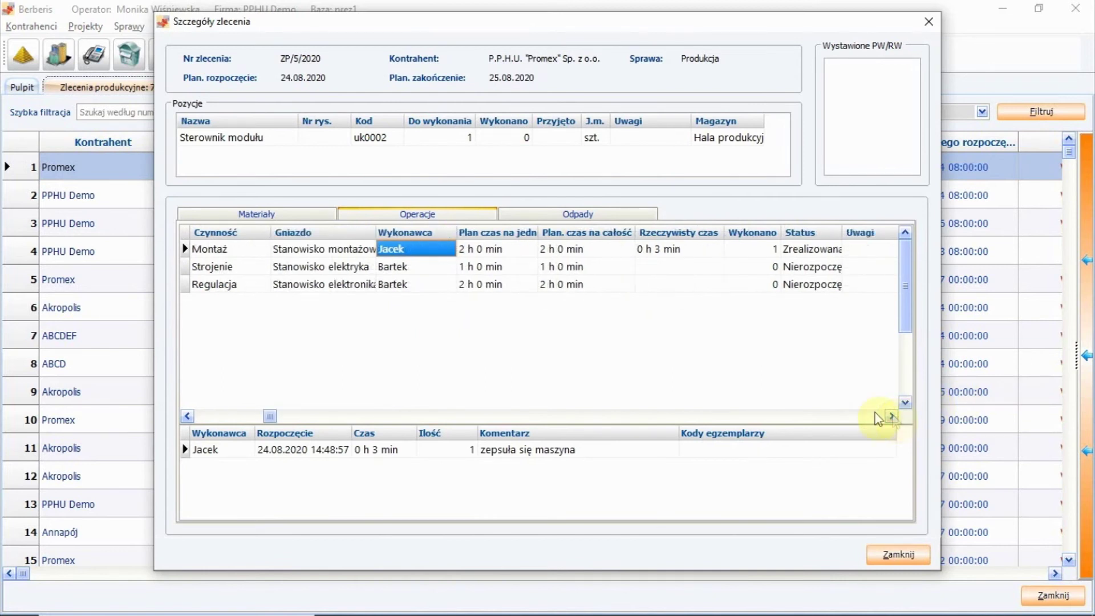
{"action": "left_click", "coordinate": [811, 250]}
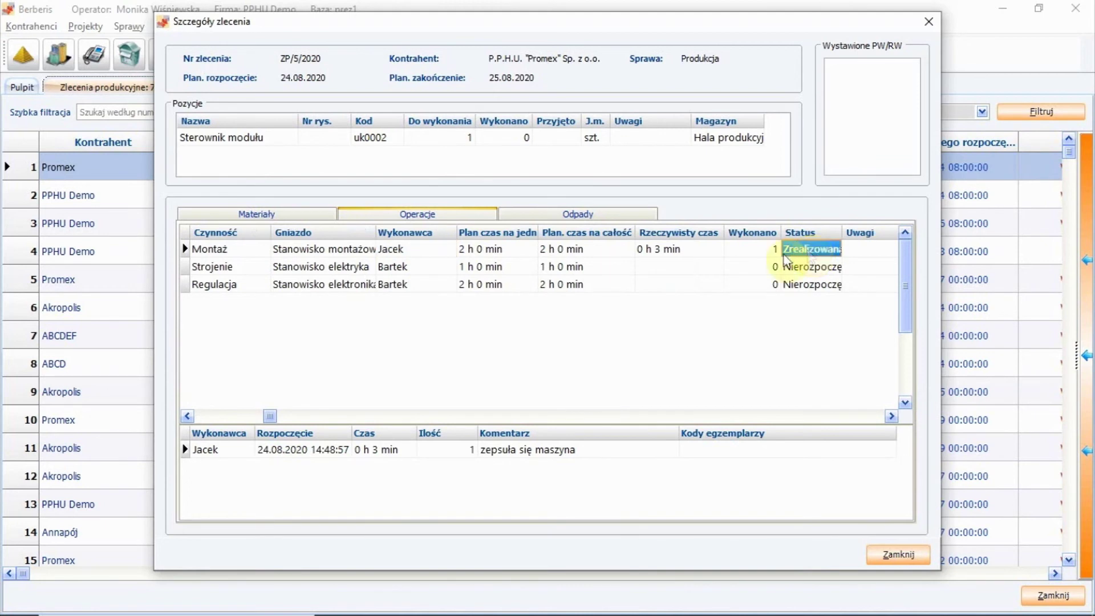
{"action": "left_click", "coordinate": [688, 254]}
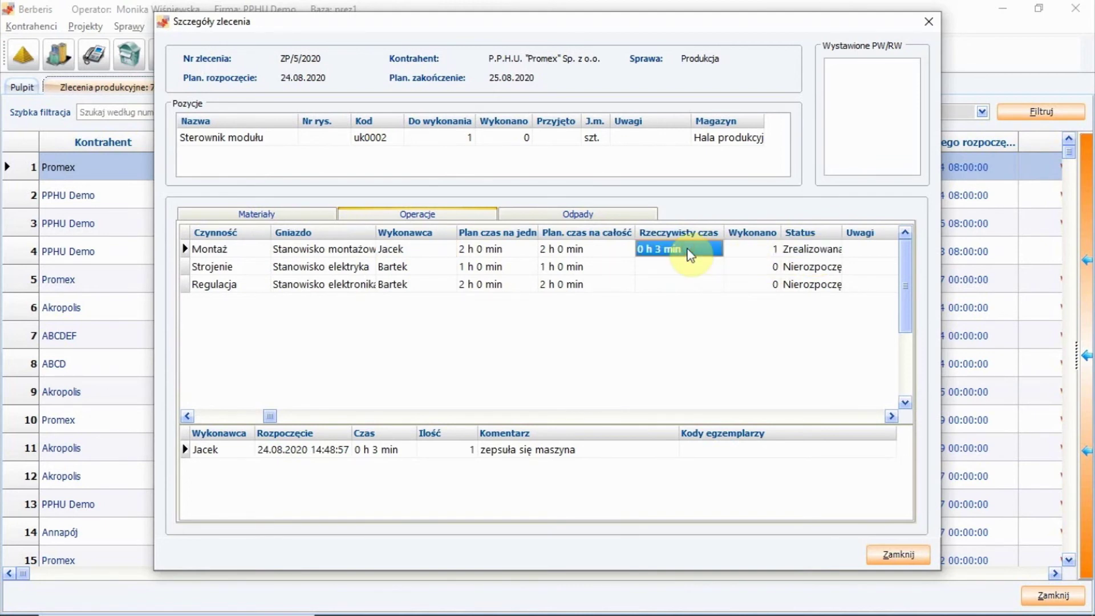
{"action": "left_click", "coordinate": [887, 413]}
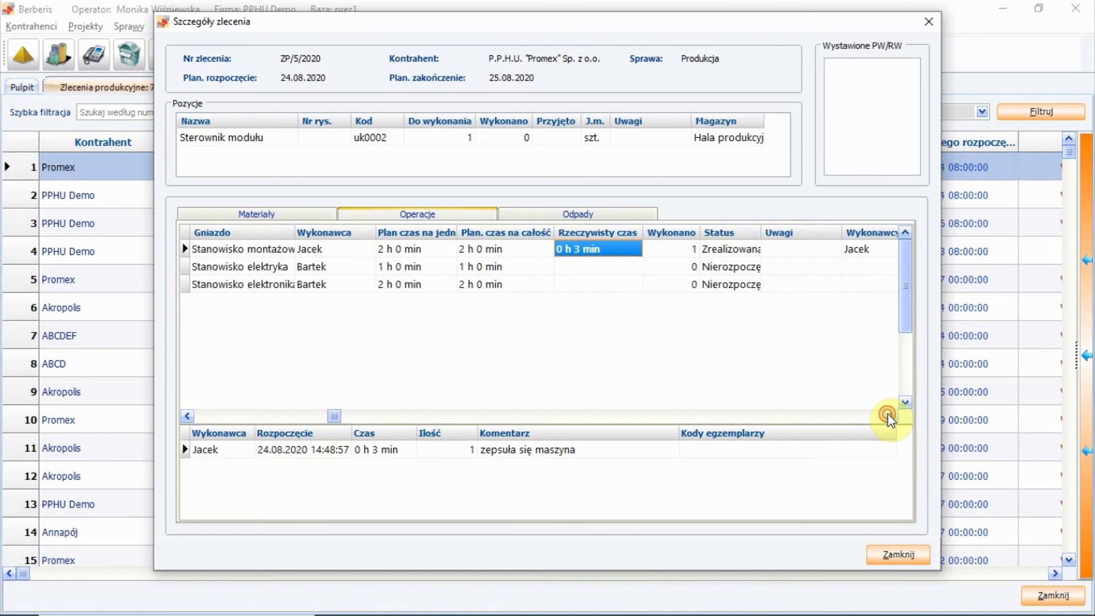
{"action": "left_click", "coordinate": [887, 414]}
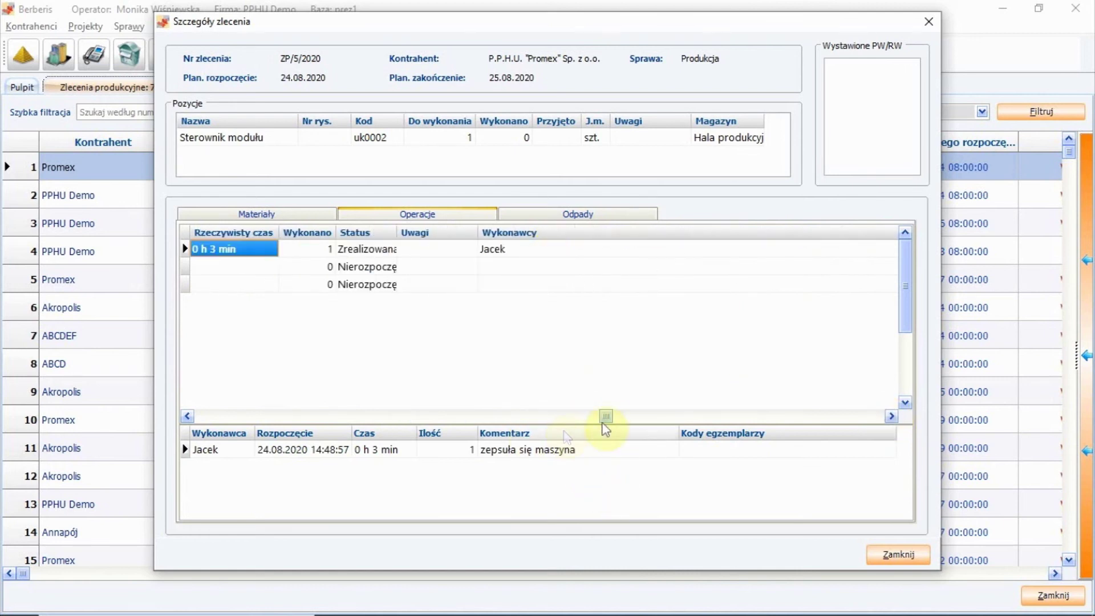
{"action": "left_click_drag", "start_coordinate": [605, 415], "coordinate": [198, 417]}
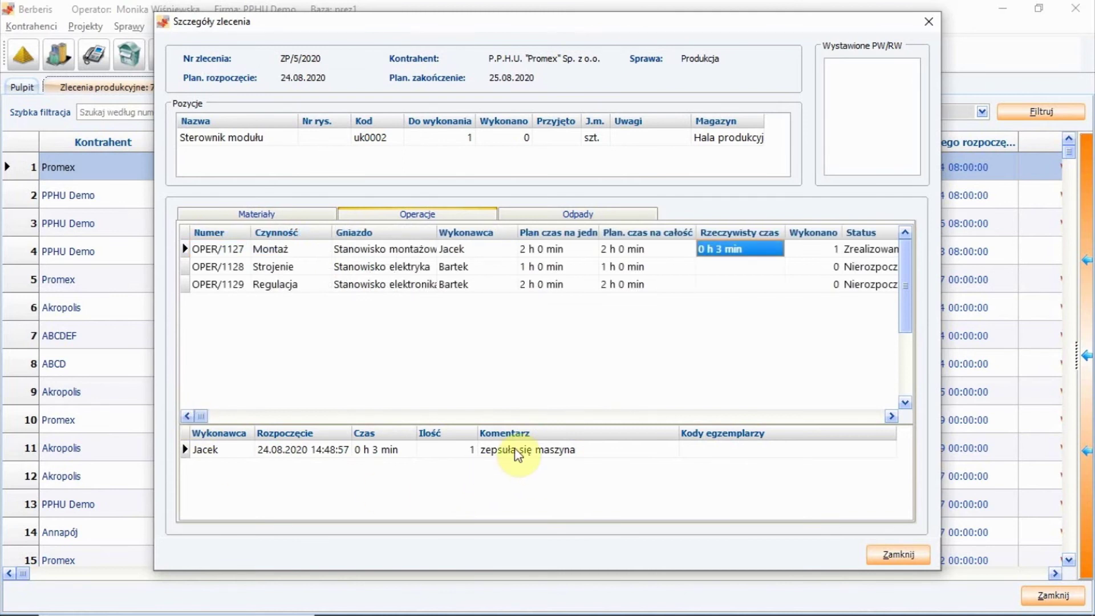
{"action": "left_click", "coordinate": [563, 453]}
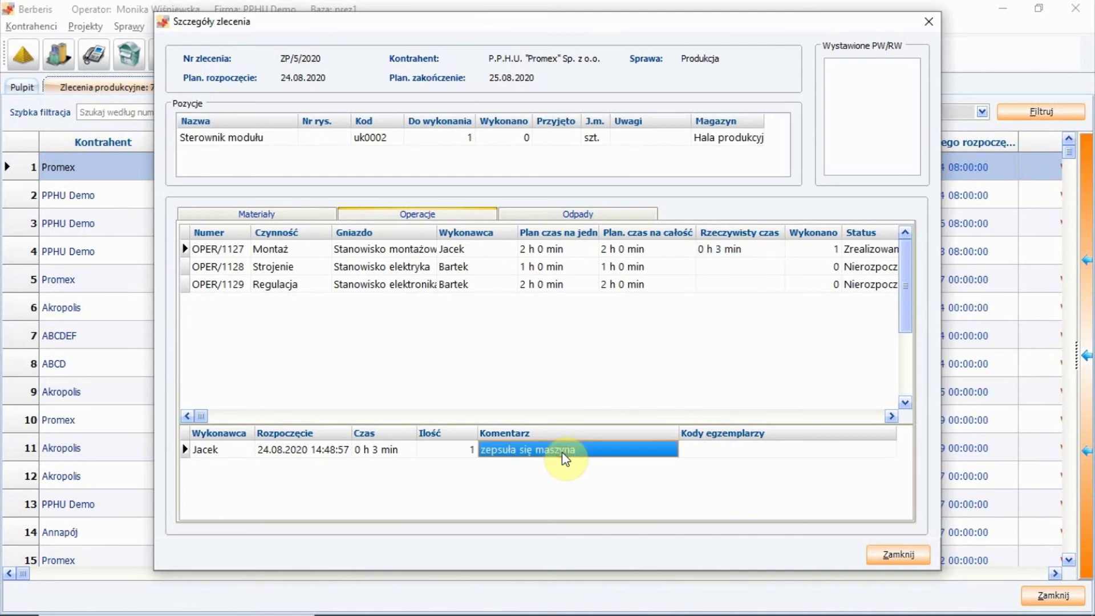
{"action": "left_click", "coordinate": [736, 449]}
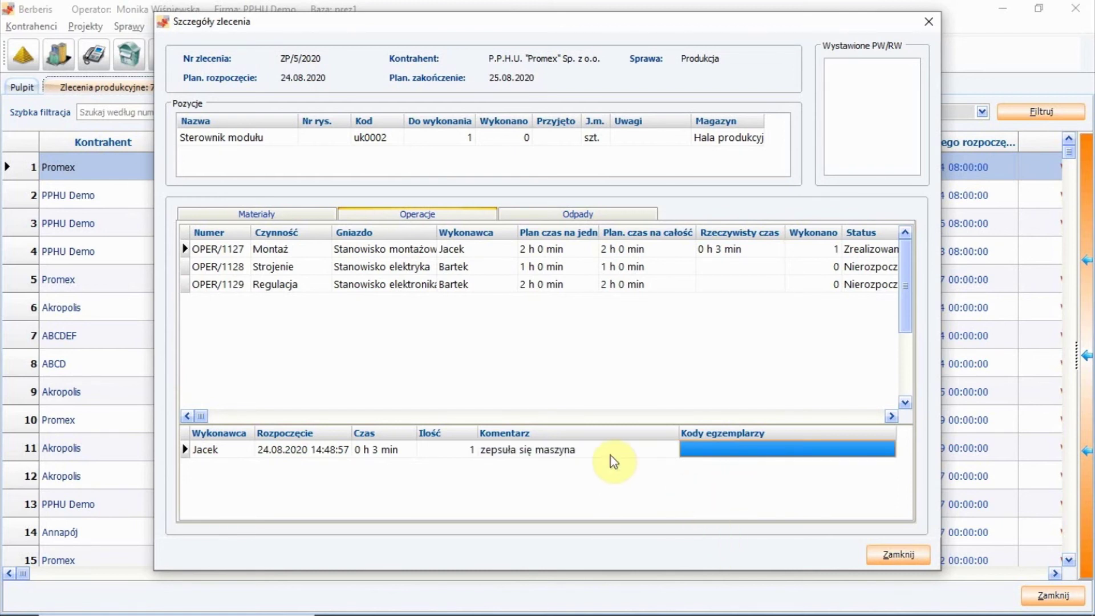
{"action": "left_click", "coordinate": [612, 453]}
{"action": "left_click", "coordinate": [719, 452]}
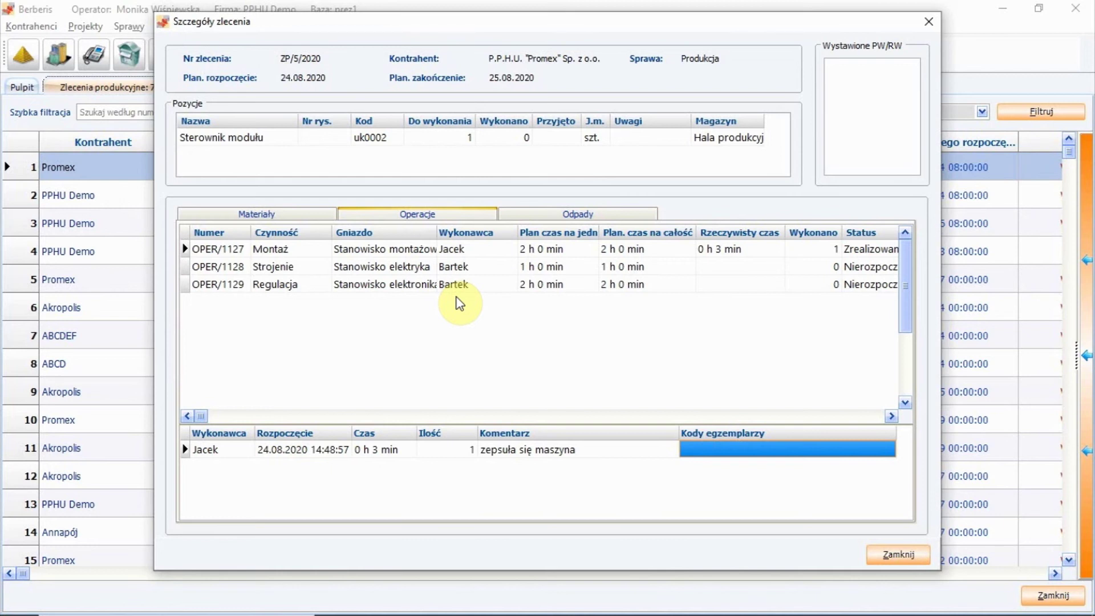
{"action": "left_click", "coordinate": [881, 556]}
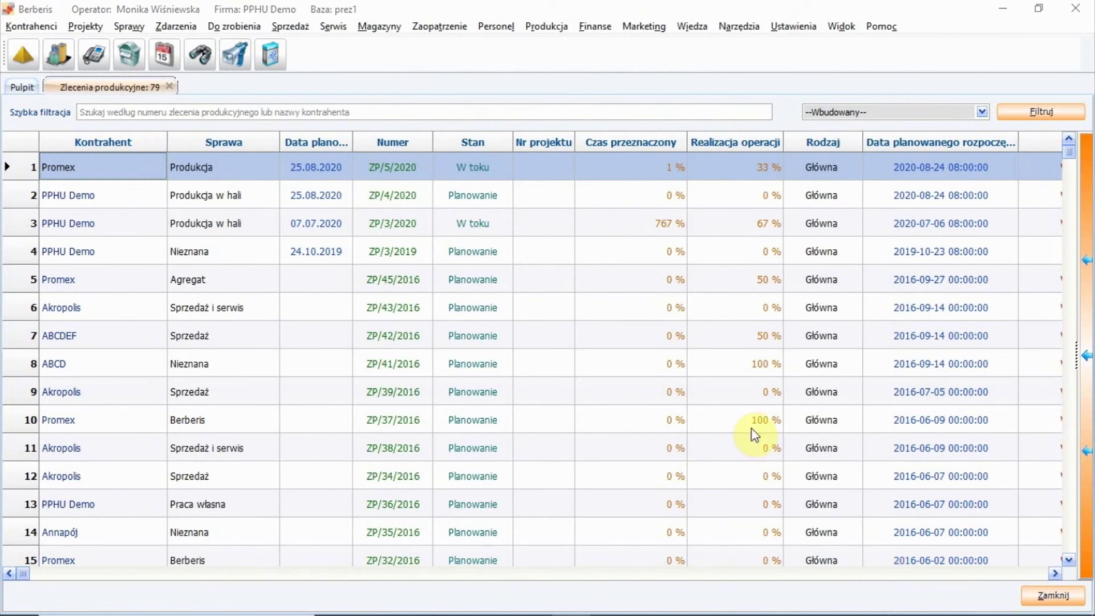
Close the orders tab and start a Dekompletacja document for case Produkcja w hali.
{"action": "key", "text": "Escape"}
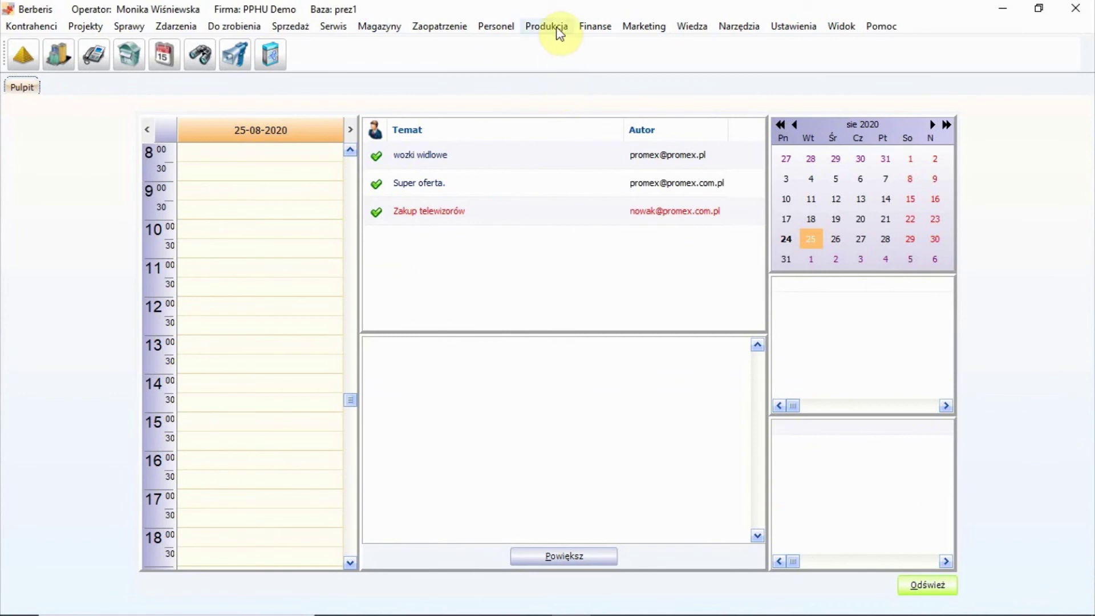
{"action": "left_click", "coordinate": [546, 25]}
{"action": "left_click", "coordinate": [591, 79]}
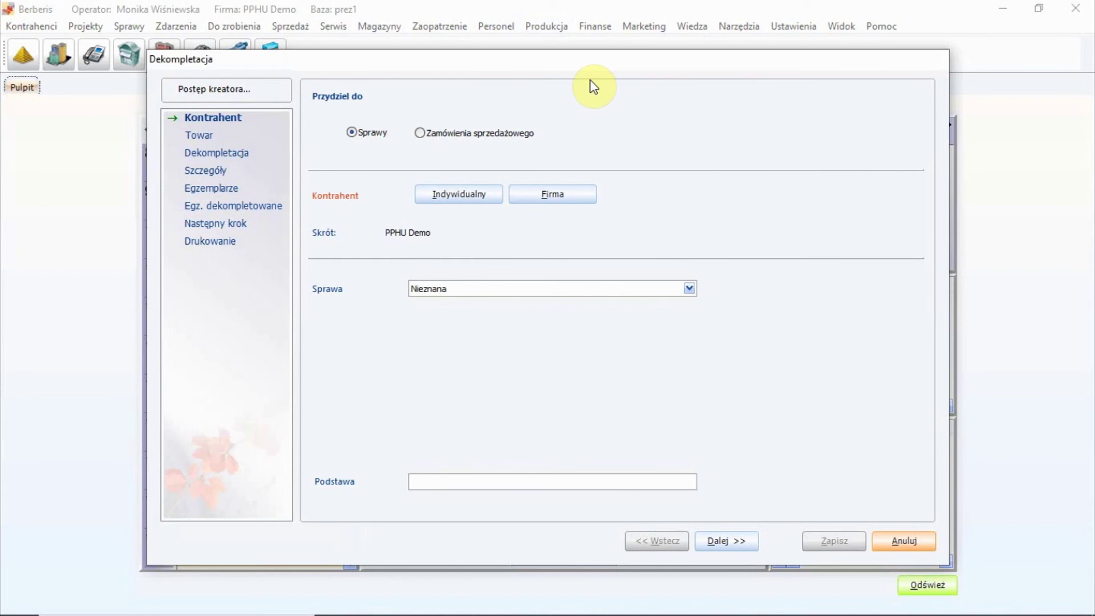
{"action": "left_click", "coordinate": [590, 289]}
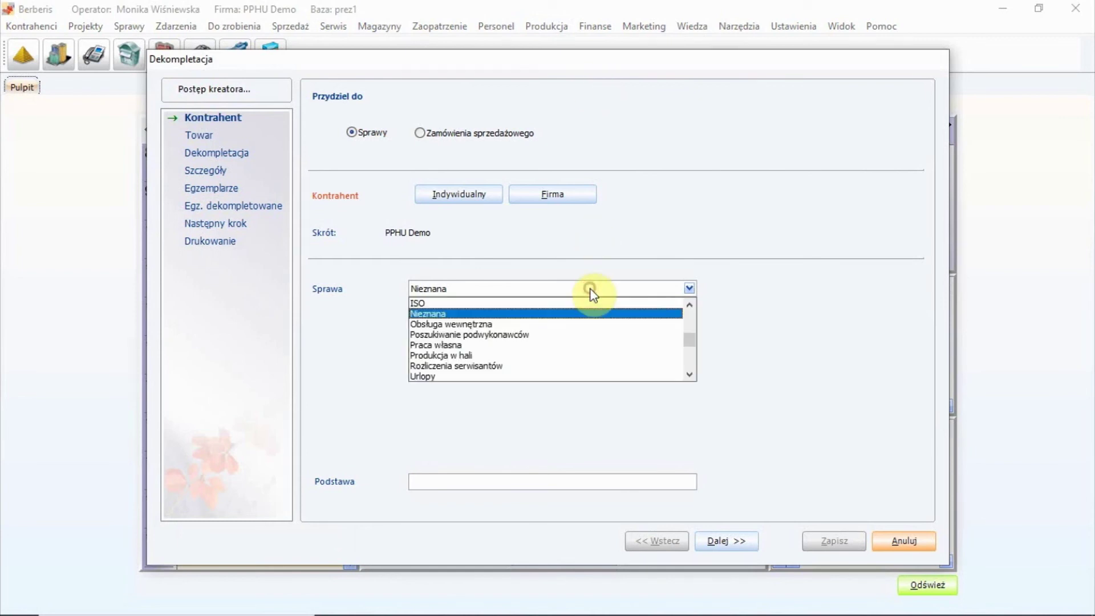
{"action": "left_click", "coordinate": [464, 355]}
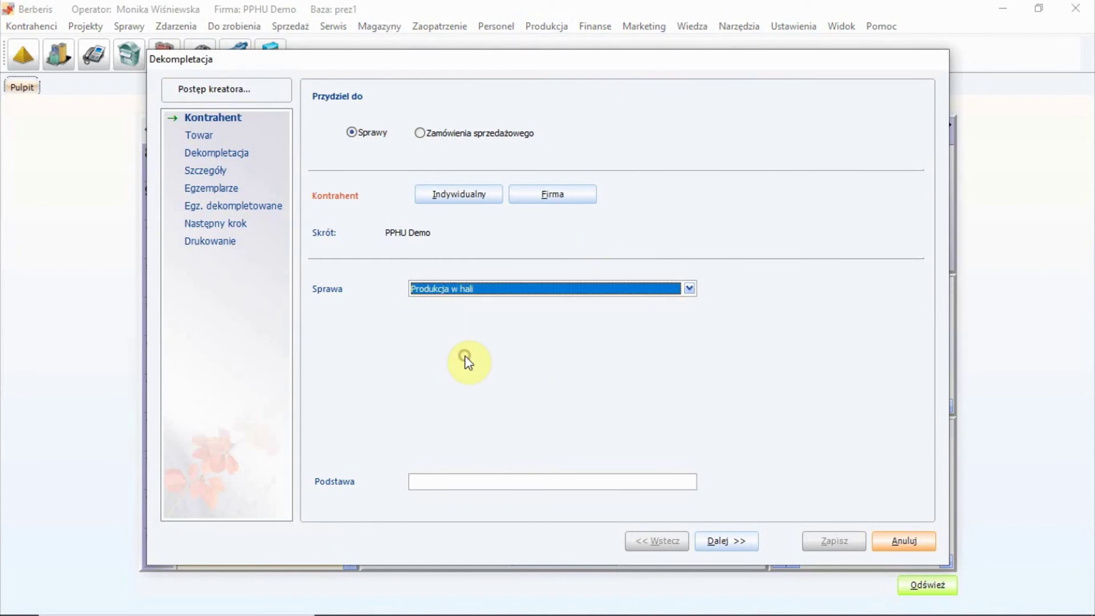
{"action": "left_click", "coordinate": [725, 542]}
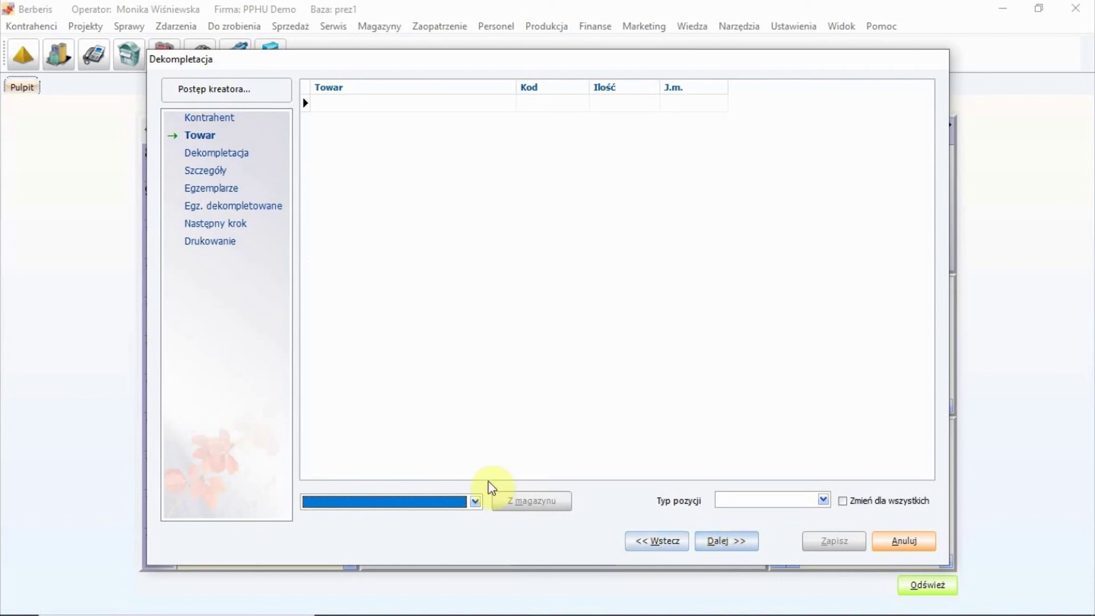
Add Telewizor Flip from warehouse Hala produkcyjna, keeping position type Inna.
{"action": "left_click", "coordinate": [475, 502]}
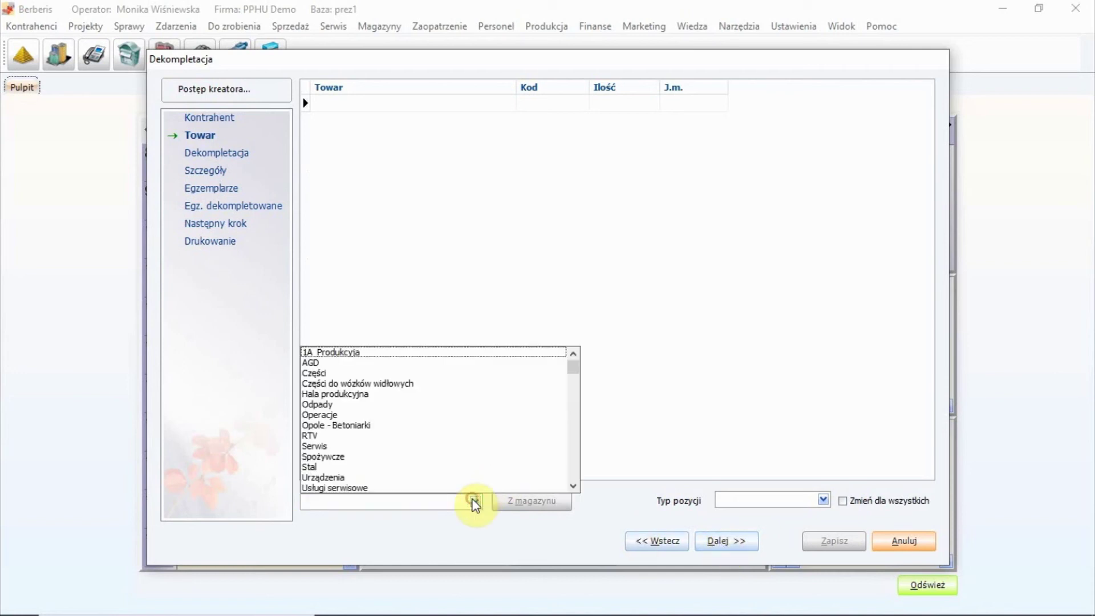
{"action": "left_click", "coordinate": [352, 393]}
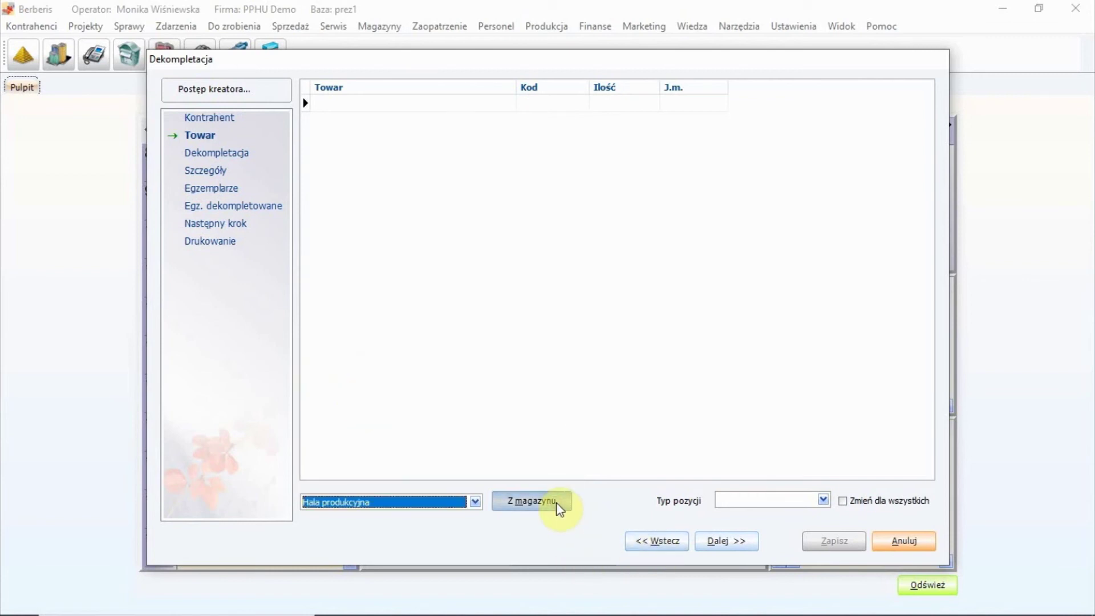
{"action": "double_click", "coordinate": [741, 386]}
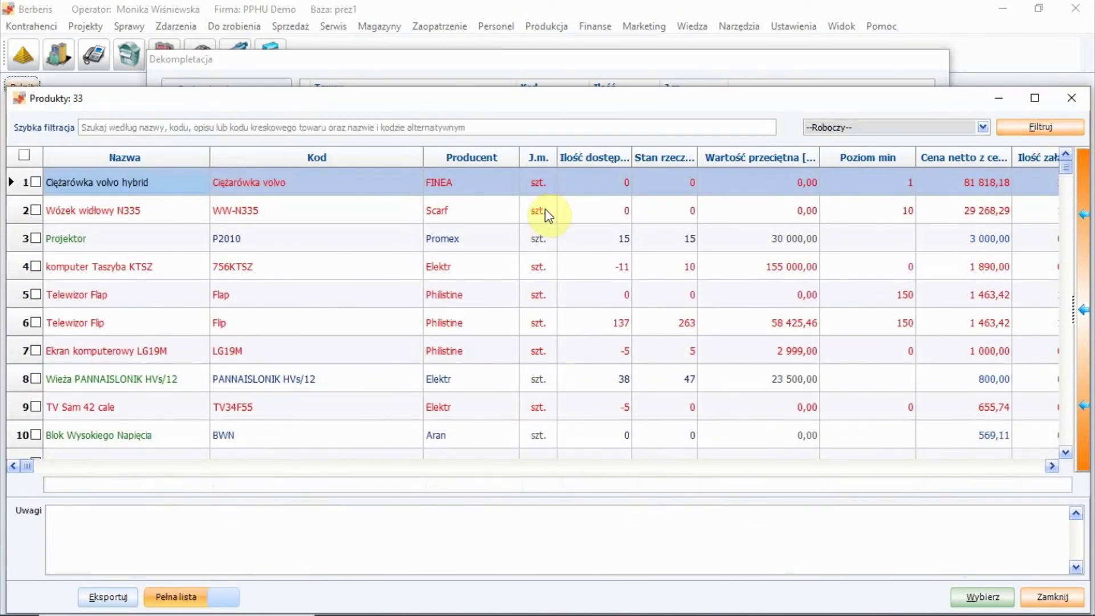
{"action": "left_click", "coordinate": [362, 322]}
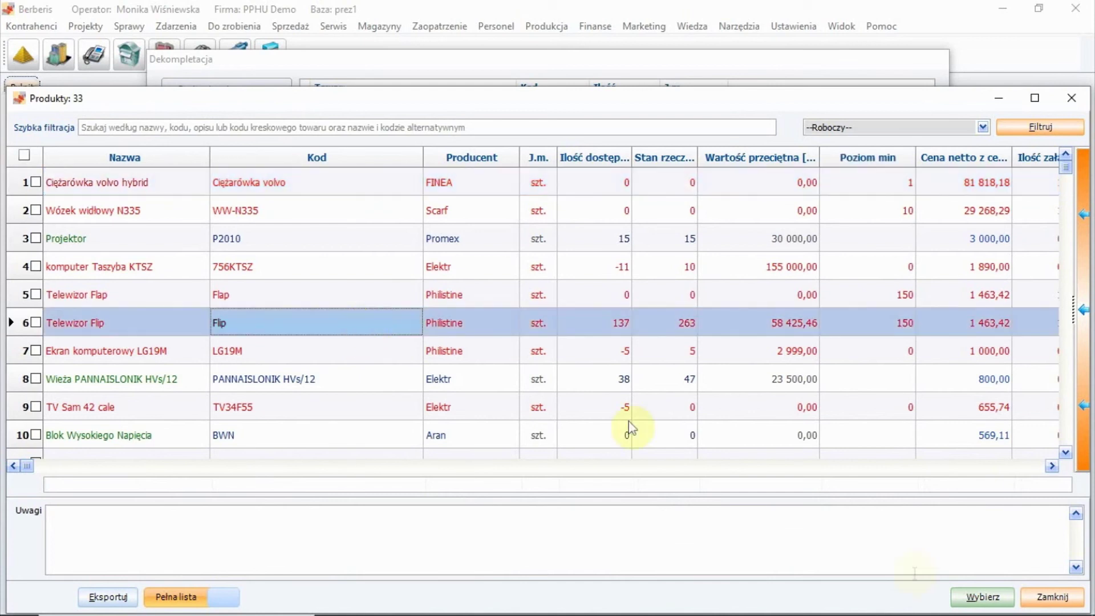
{"action": "left_click", "coordinate": [984, 598]}
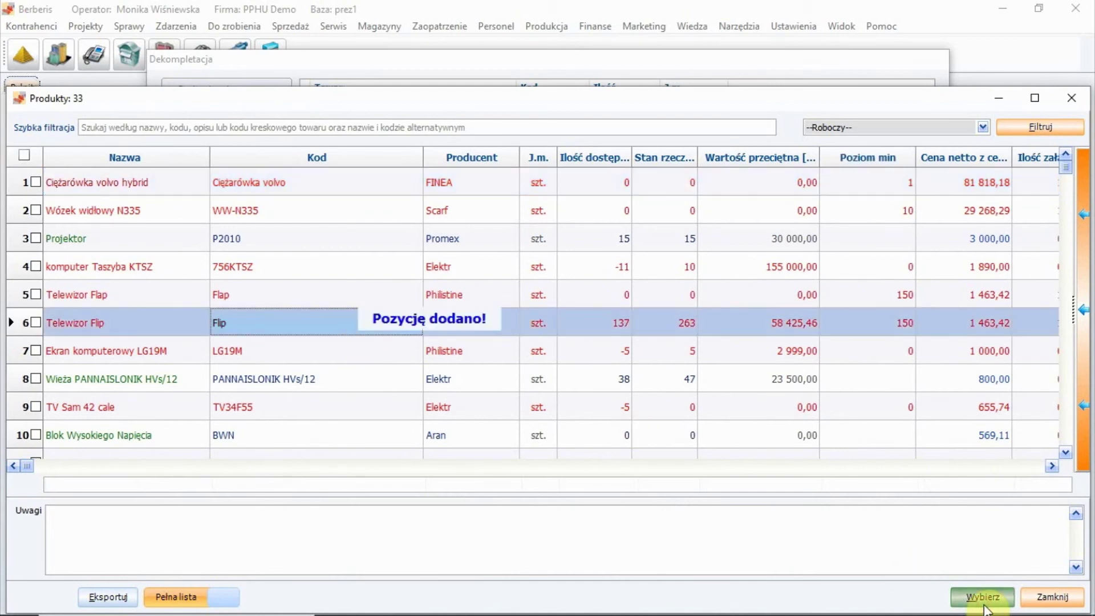
{"action": "left_click", "coordinate": [1046, 598]}
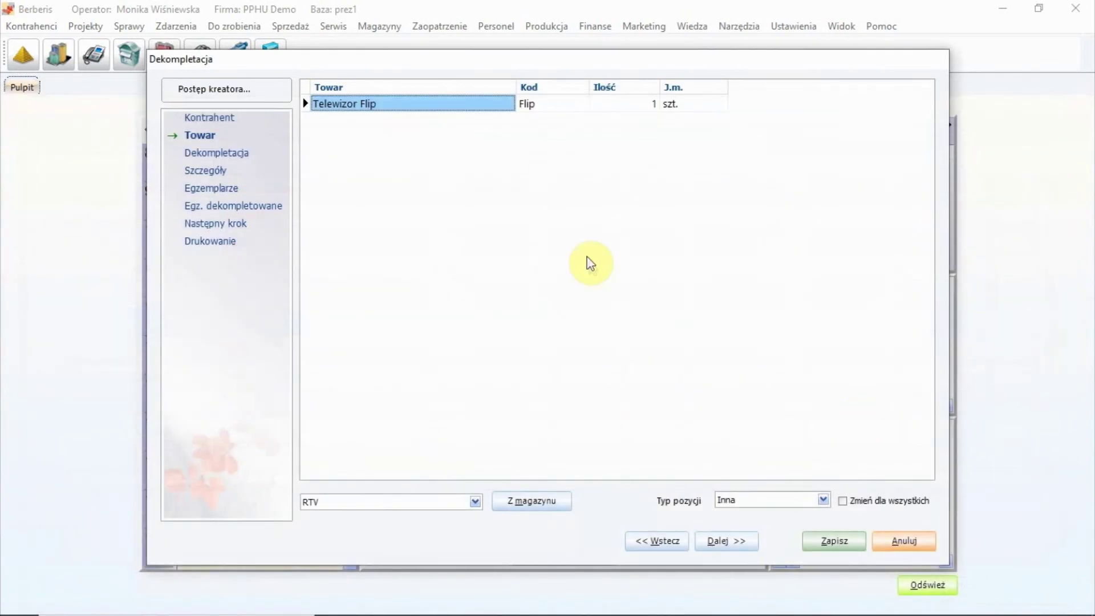
{"action": "left_click", "coordinate": [824, 500]}
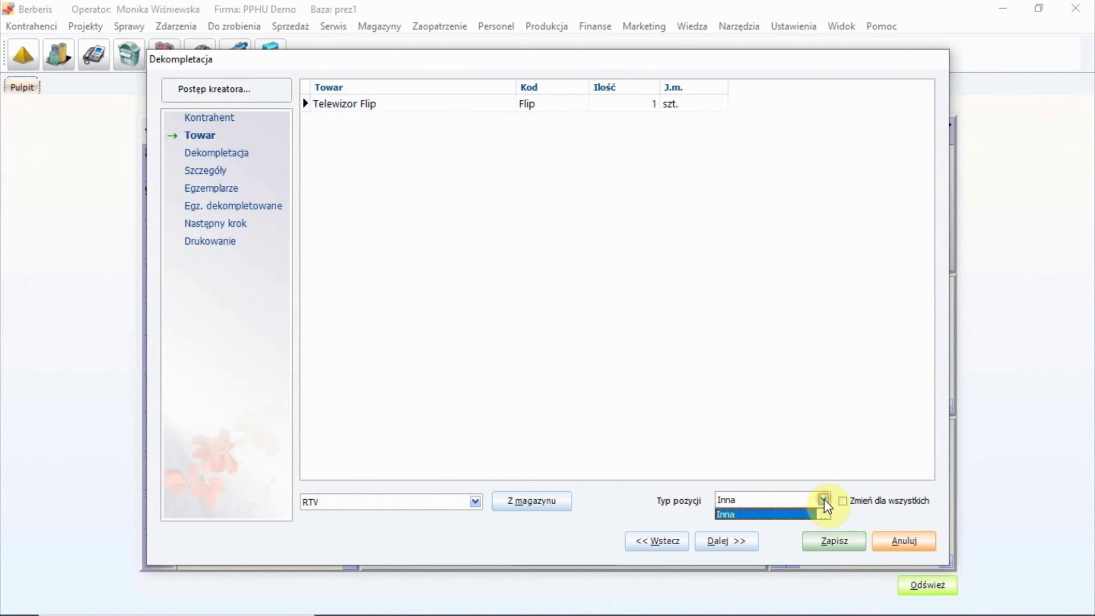
{"action": "left_click", "coordinate": [753, 514]}
{"action": "left_click", "coordinate": [726, 541]}
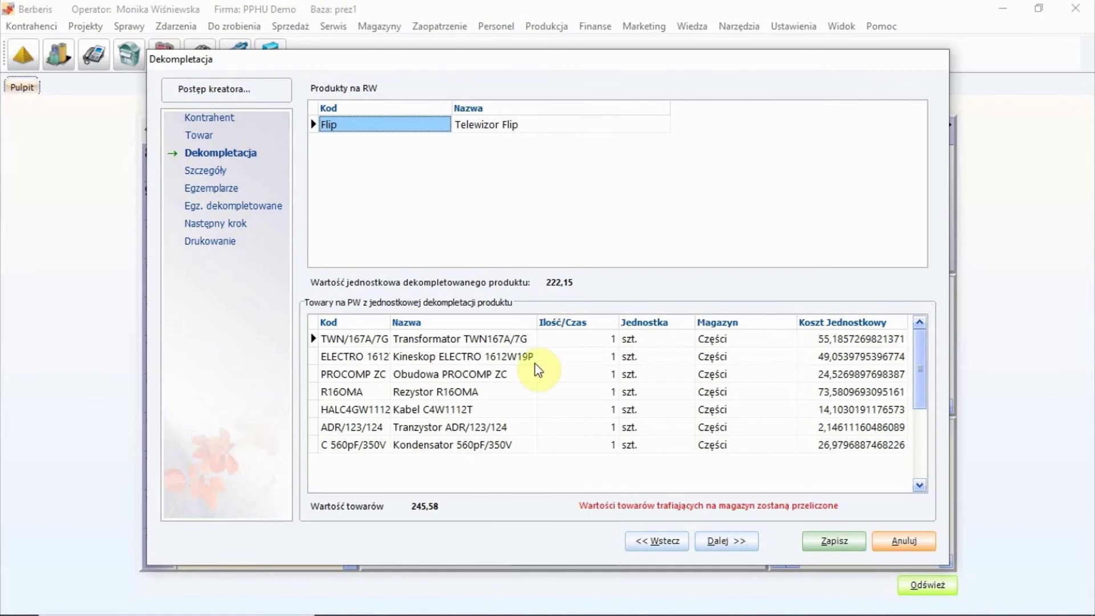
Pass the Szczegóły page, keeping date 25.08.2020, to reach Egzemplarze.
{"action": "left_click", "coordinate": [727, 541]}
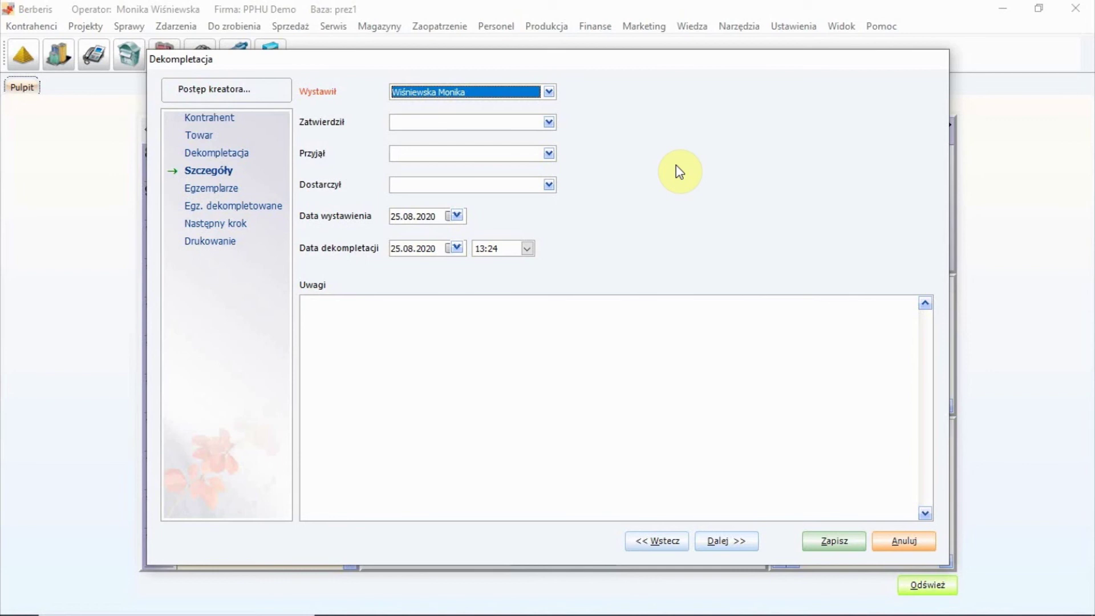
{"action": "left_click", "coordinate": [726, 541]}
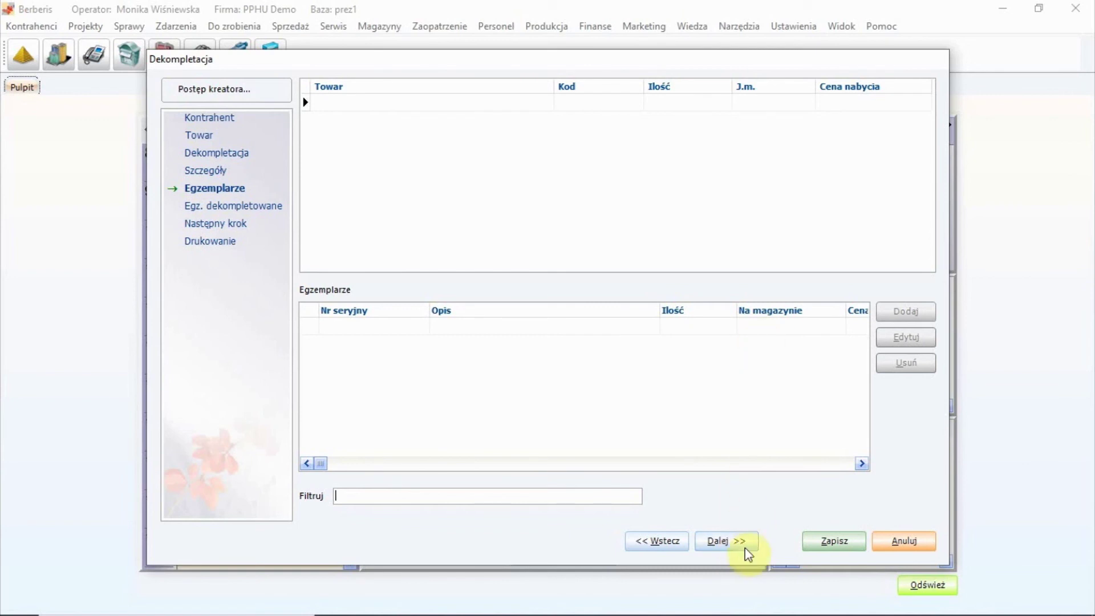
Pass the Egz. dekompletowane page to reach the Następny krok step.
{"action": "left_click", "coordinate": [737, 547]}
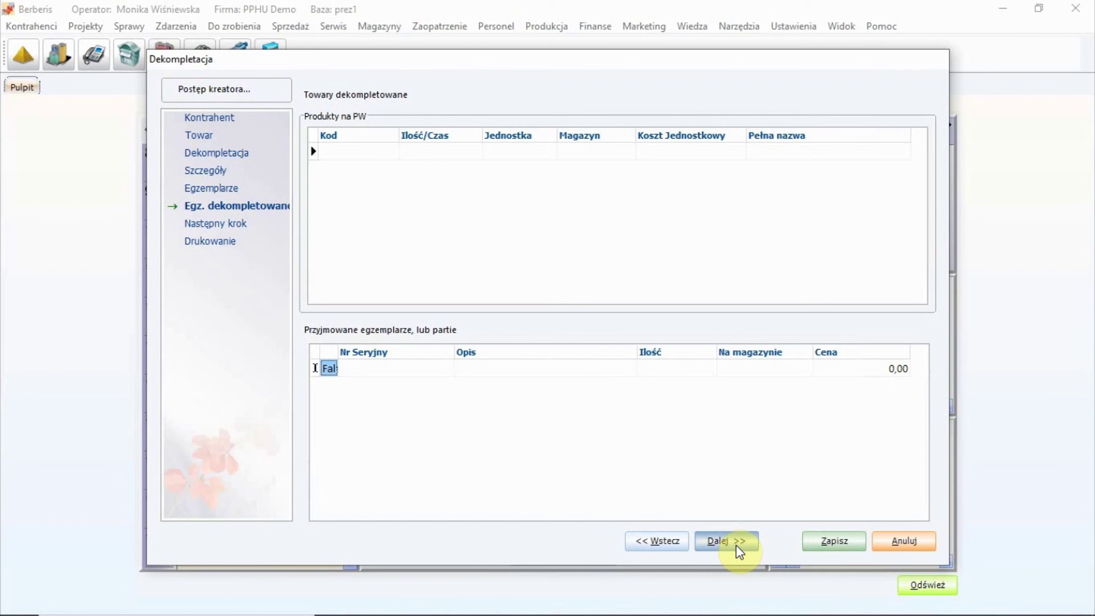
{"action": "left_click", "coordinate": [736, 544]}
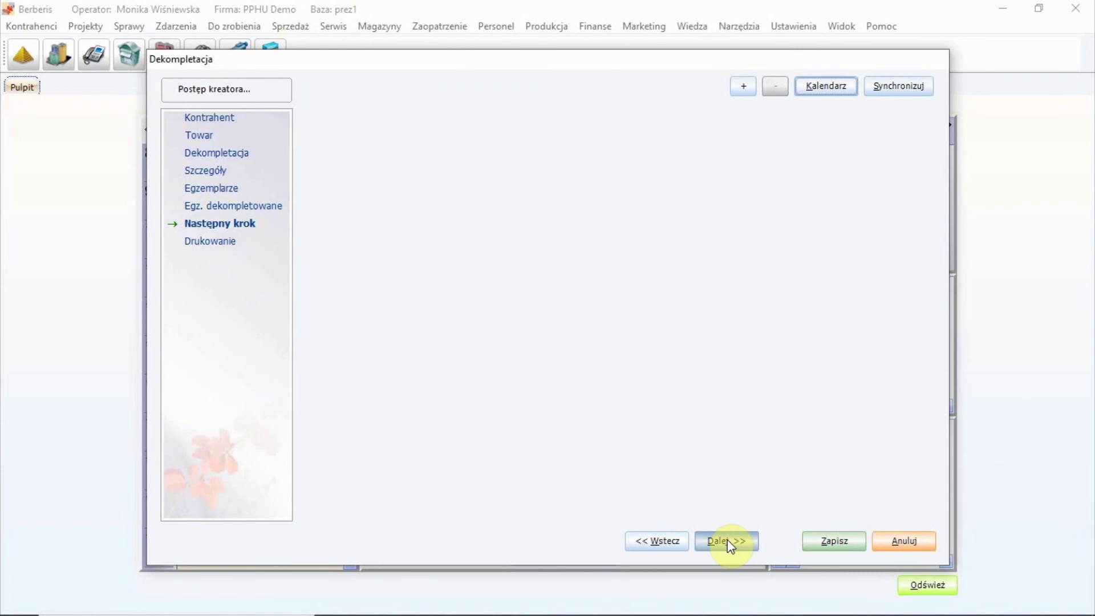
Advance to the Drukowanie step, keeping Rozchód wewnętrzny numbering.
{"action": "left_click", "coordinate": [727, 540]}
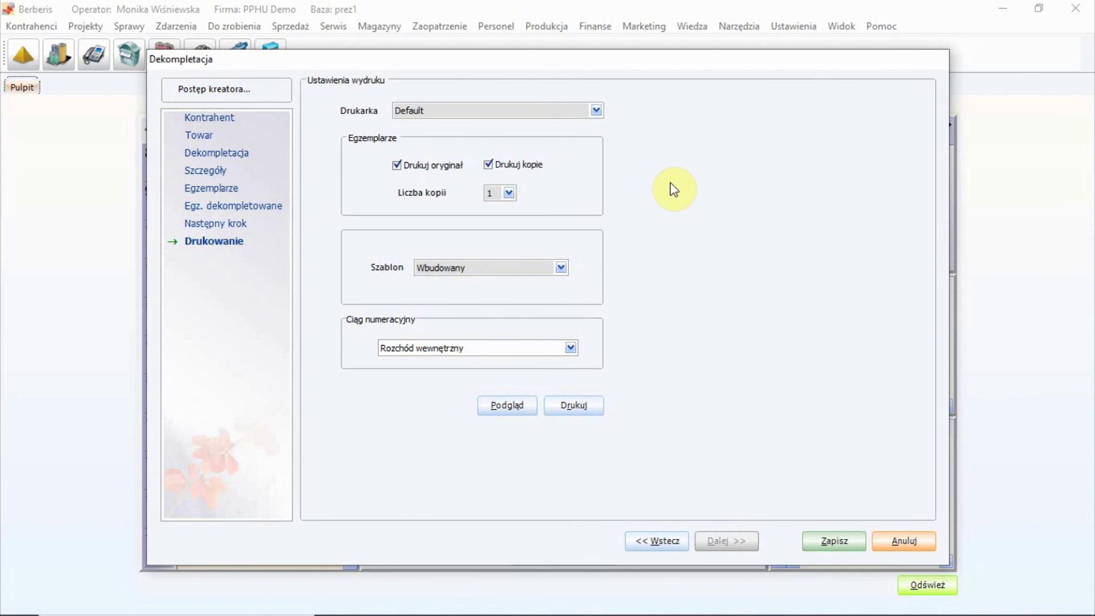
{"action": "left_click", "coordinate": [504, 401]}
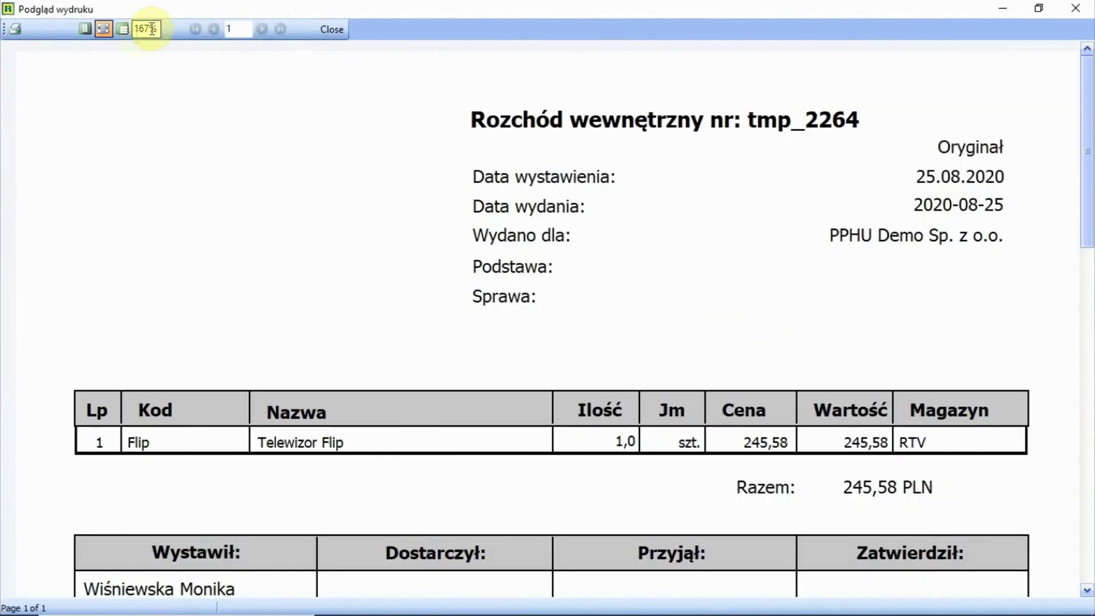
{"action": "left_click", "coordinate": [122, 30]}
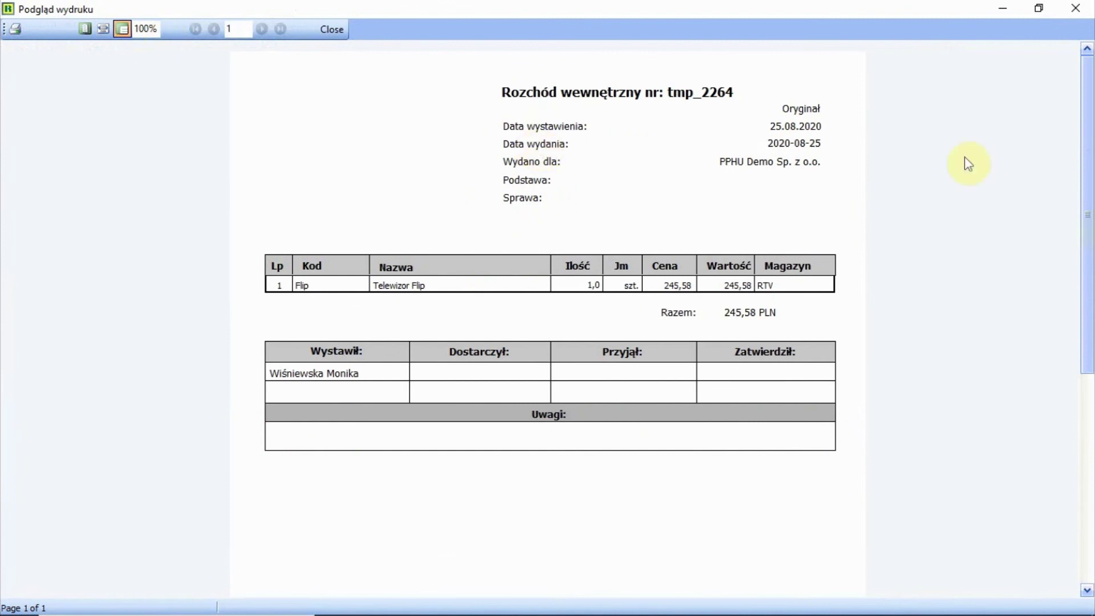
{"action": "left_click", "coordinate": [1076, 8]}
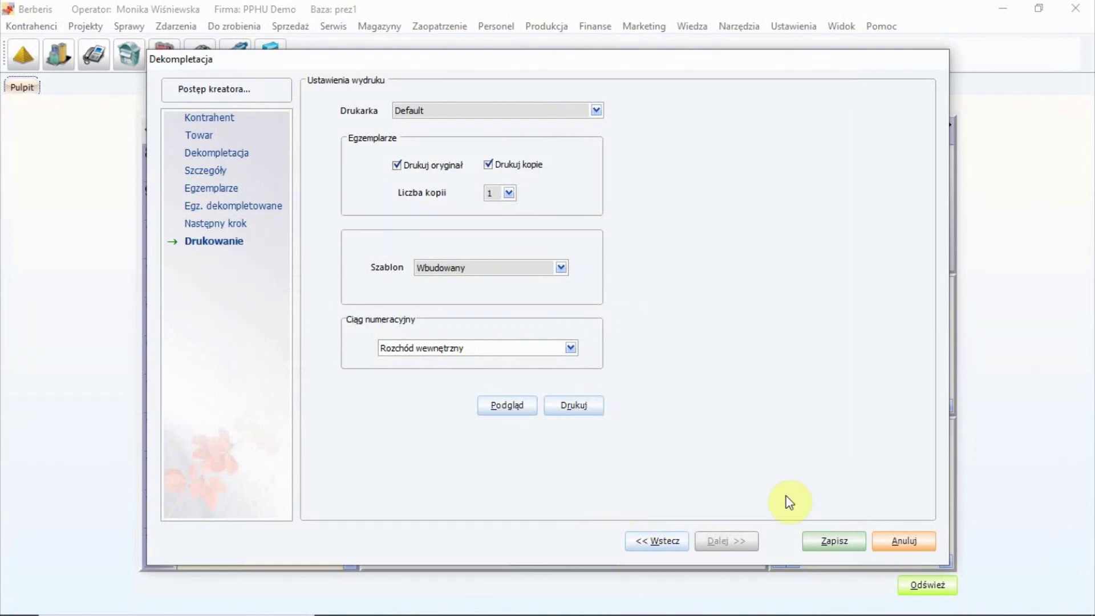
Save the Dekompletacja document and log the current worker out of Ramus Factor.
{"action": "left_click", "coordinate": [827, 541]}
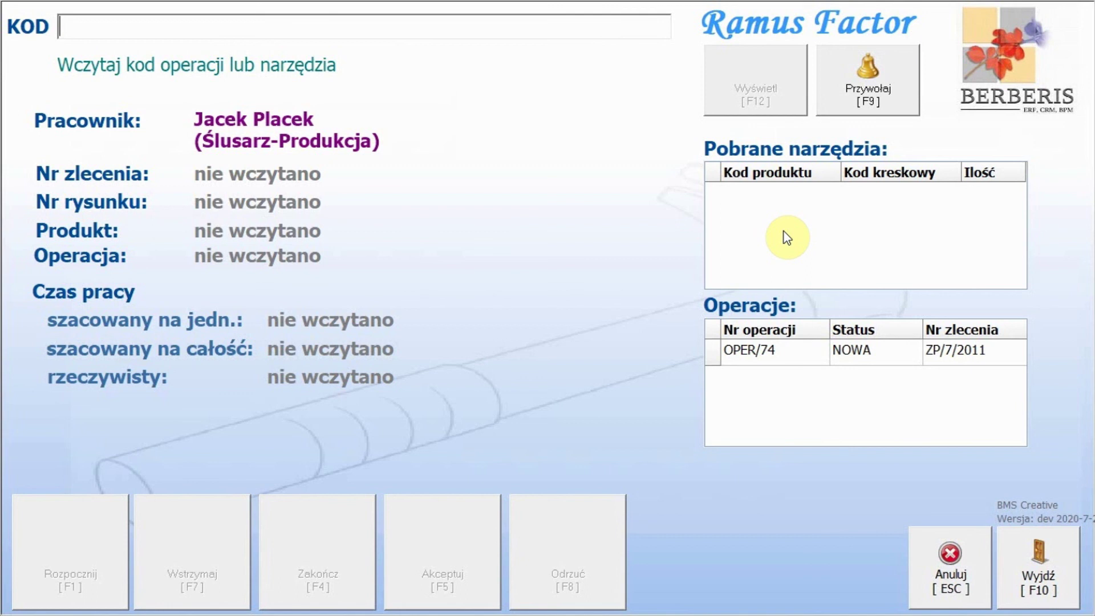
{"action": "key", "text": "Escape"}
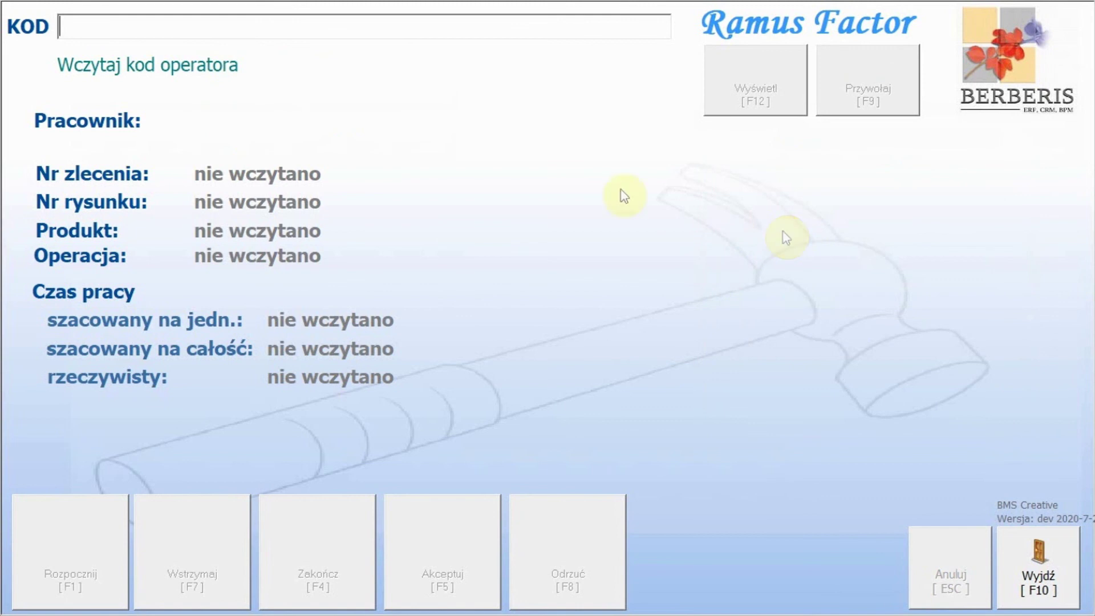
{"action": "type", "text": "WR/"}
{"action": "type", "text": "13"}
Log in as WR/13 and borrow tool WB100, the Wiertarka Bosch drill.
{"action": "key", "text": "Return"}
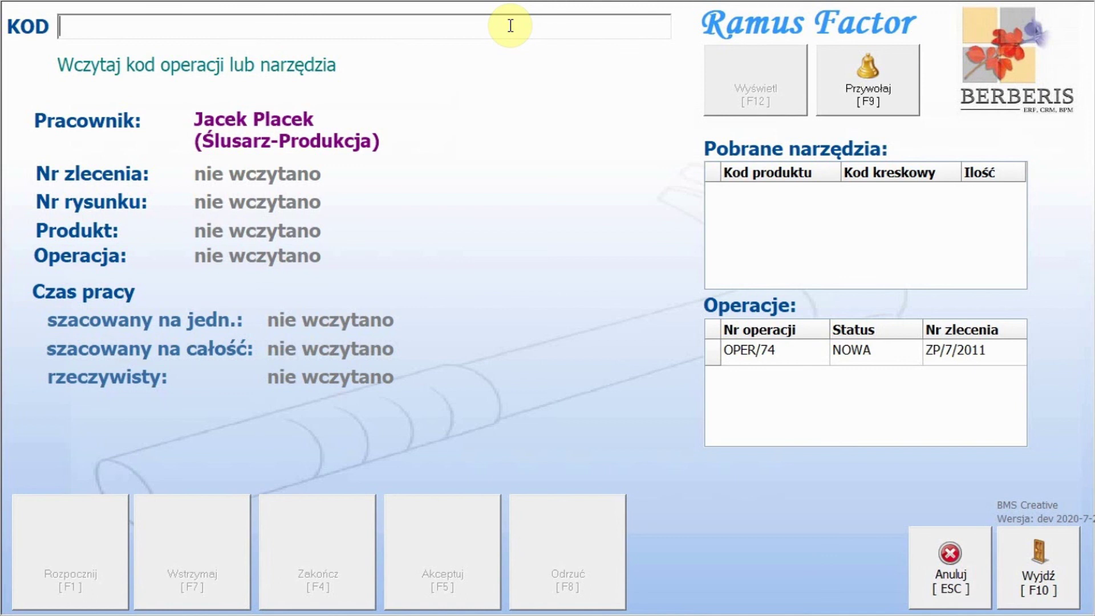
{"action": "type", "text": "WB100"}
{"action": "key", "text": "Return"}
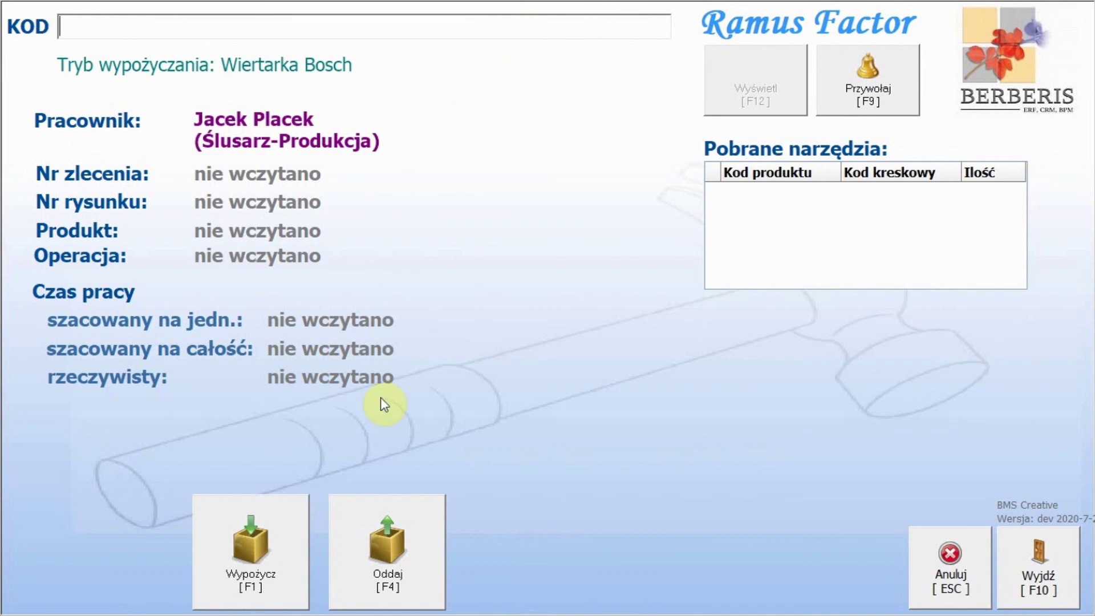
{"action": "left_click", "coordinate": [257, 539]}
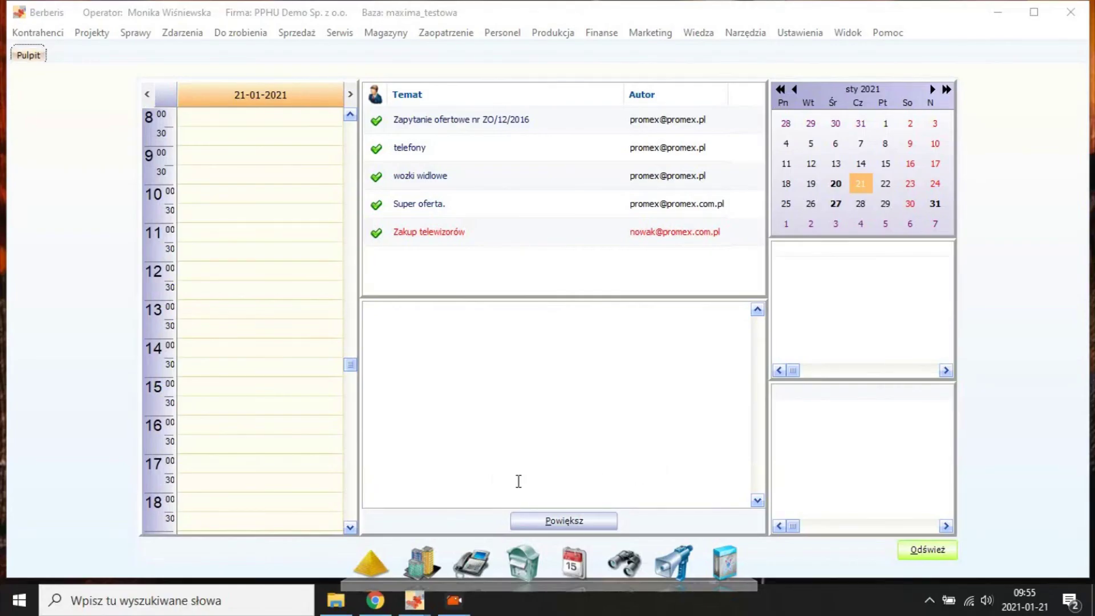
Filter the product list to 'bos' and open the Wiertarka Bosch WB100 details card.
{"action": "left_click", "coordinate": [385, 34]}
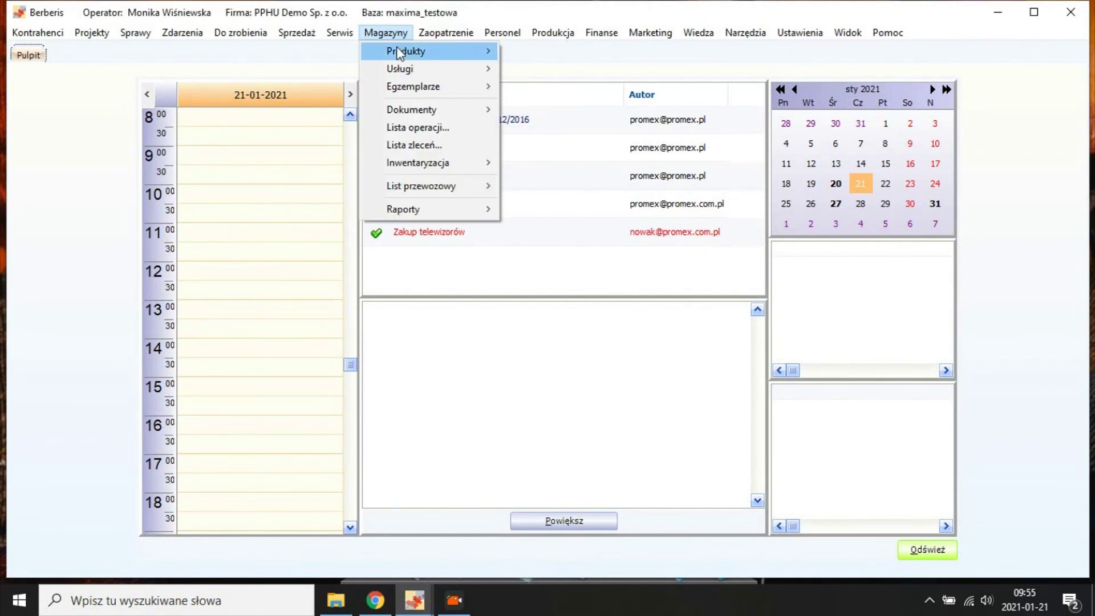
{"action": "mouse_move", "coordinate": [407, 52]}
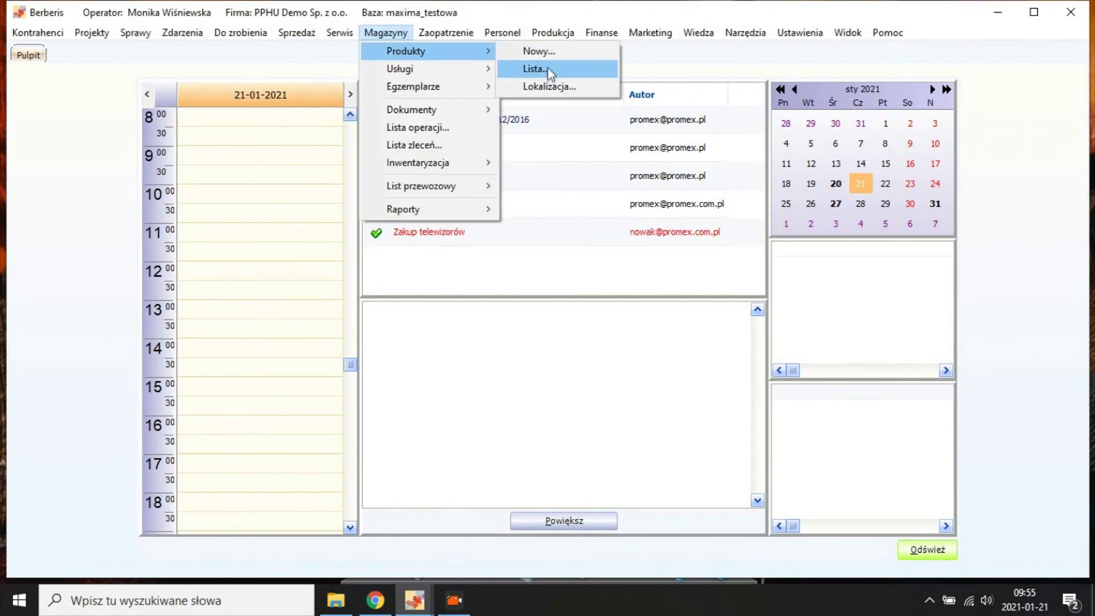
{"action": "left_click", "coordinate": [536, 69]}
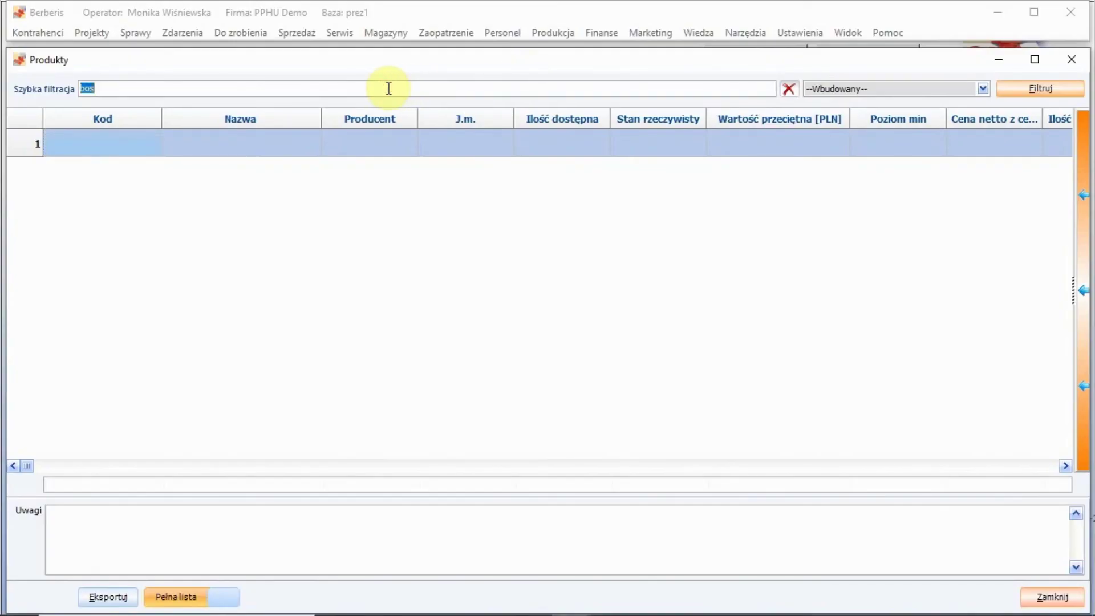
{"action": "key", "text": "BackSpace"}
{"action": "type", "text": "bos"}
{"action": "key", "text": "Return"}
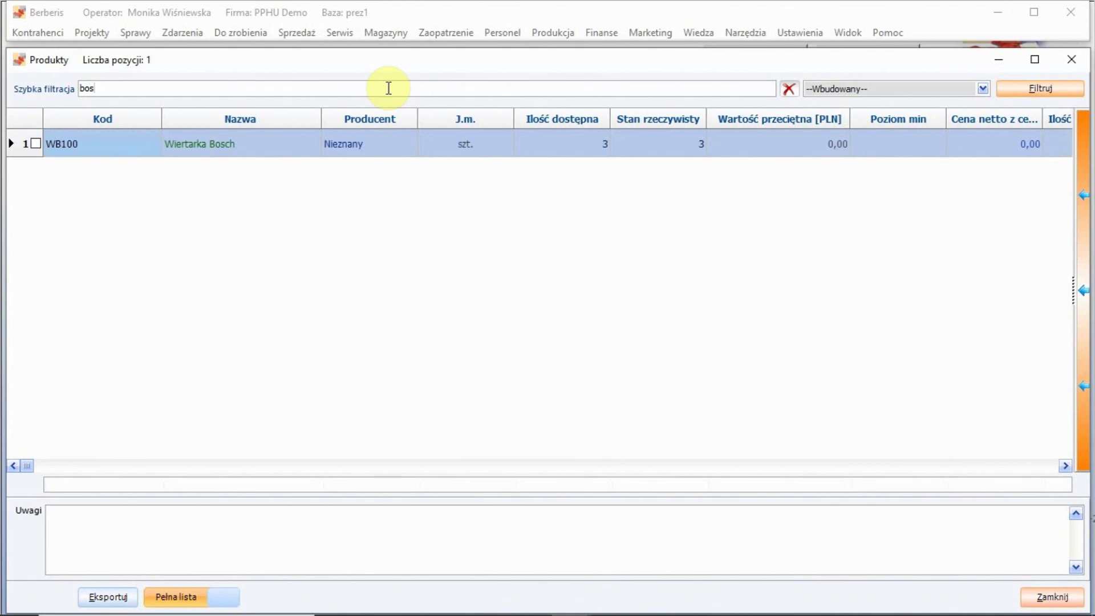
{"action": "right_click", "coordinate": [285, 146]}
{"action": "left_click", "coordinate": [314, 153]}
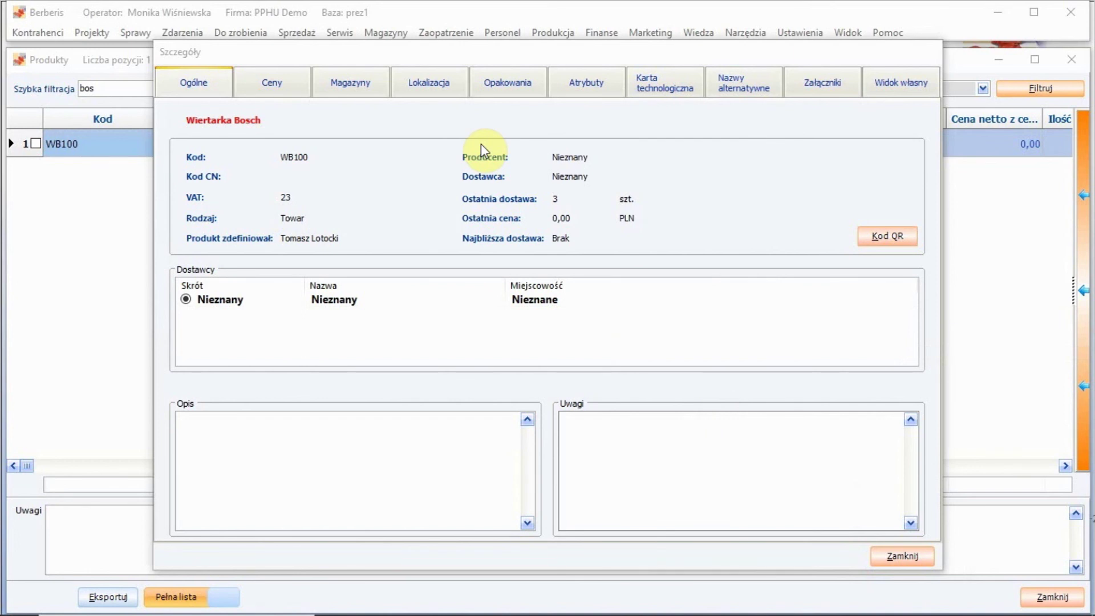
{"action": "left_click", "coordinate": [439, 89]}
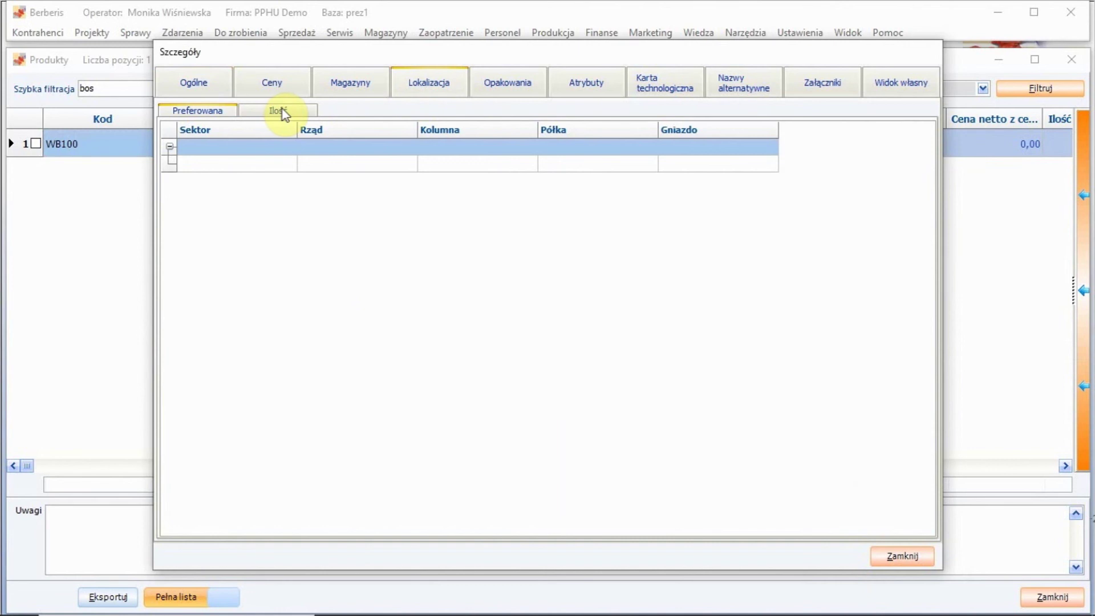
{"action": "left_click", "coordinate": [279, 110]}
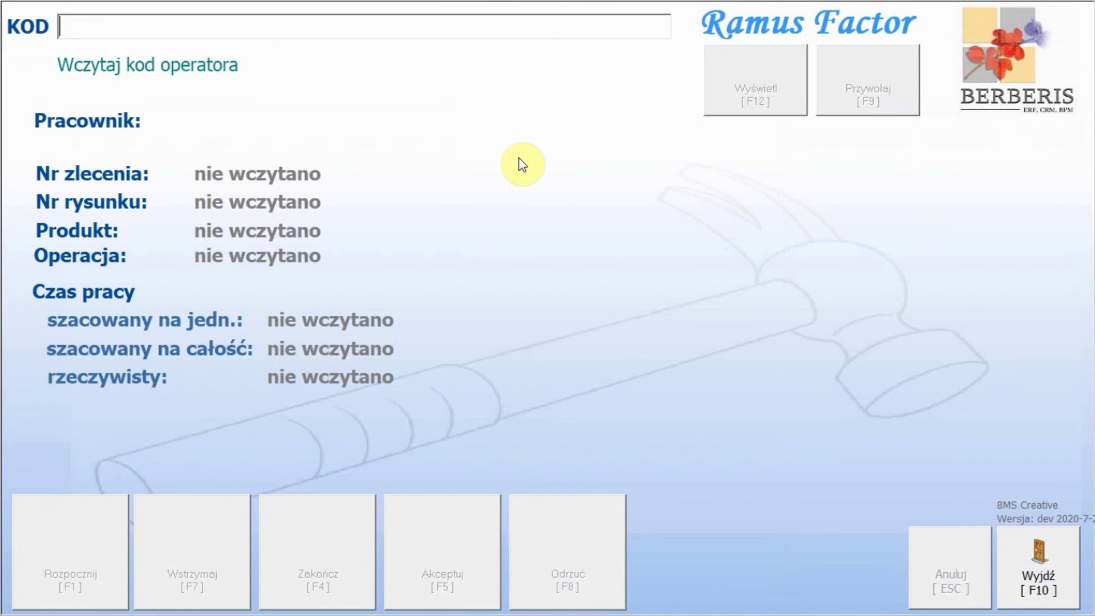
{"action": "type", "text": "WR/12"}
Log in to Ramus Factor with operator code WR/12 and enter tool code WB100.
{"action": "key", "text": "Return"}
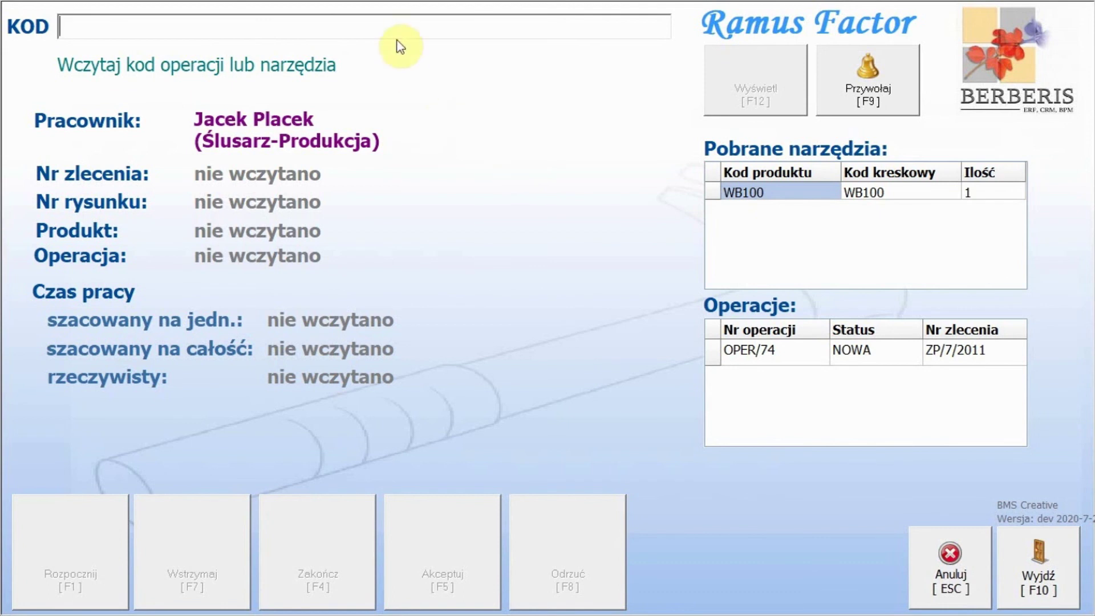
{"action": "left_click", "coordinate": [409, 27]}
{"action": "type", "text": "WB"}
{"action": "type", "text": "100"}
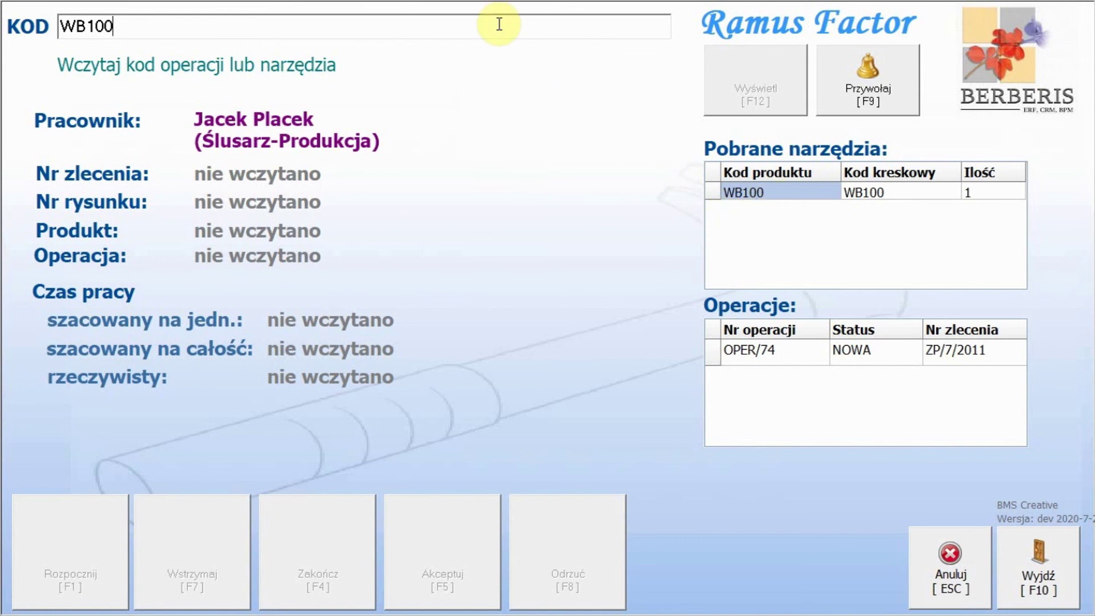
{"action": "key", "text": "Return"}
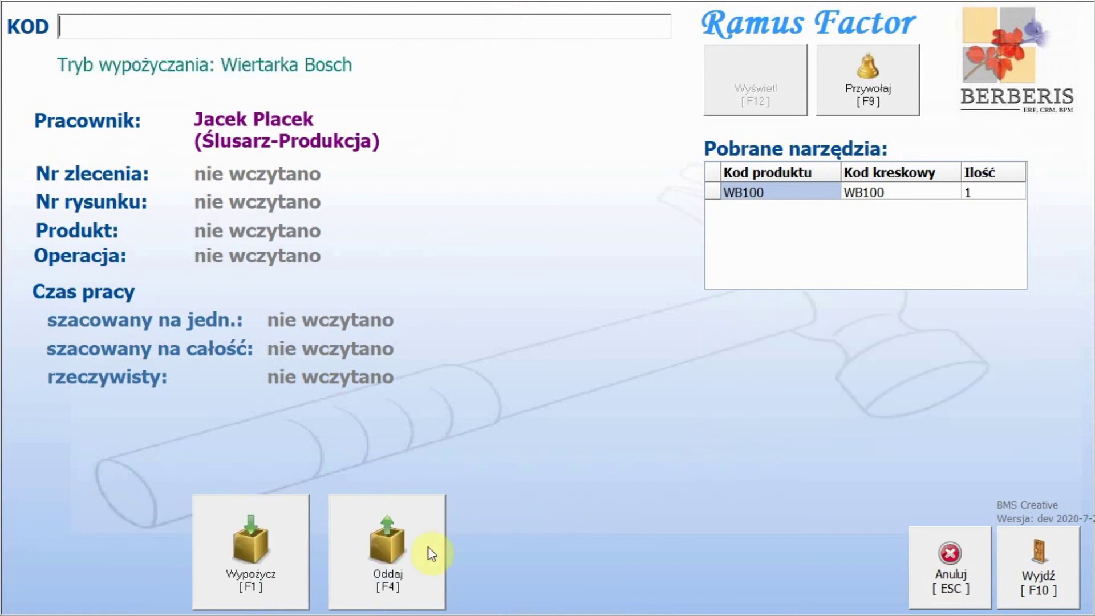
Confirm the drill return with Oddaj, then reopen WB100's details on Lokalizacja > Ilość.
{"action": "left_click", "coordinate": [430, 565]}
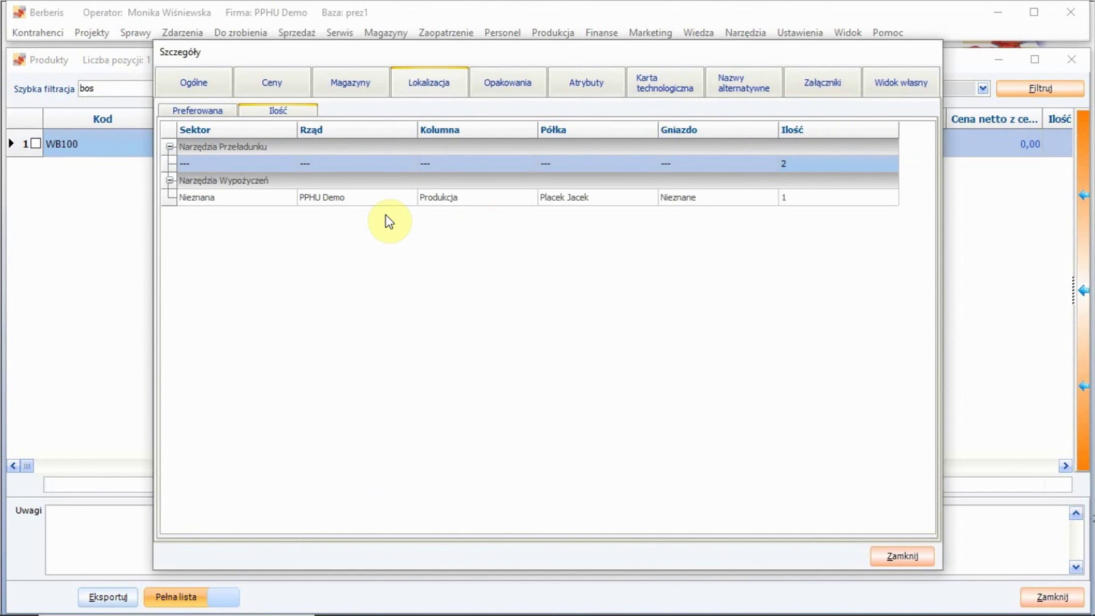
{"action": "left_click", "coordinate": [902, 557]}
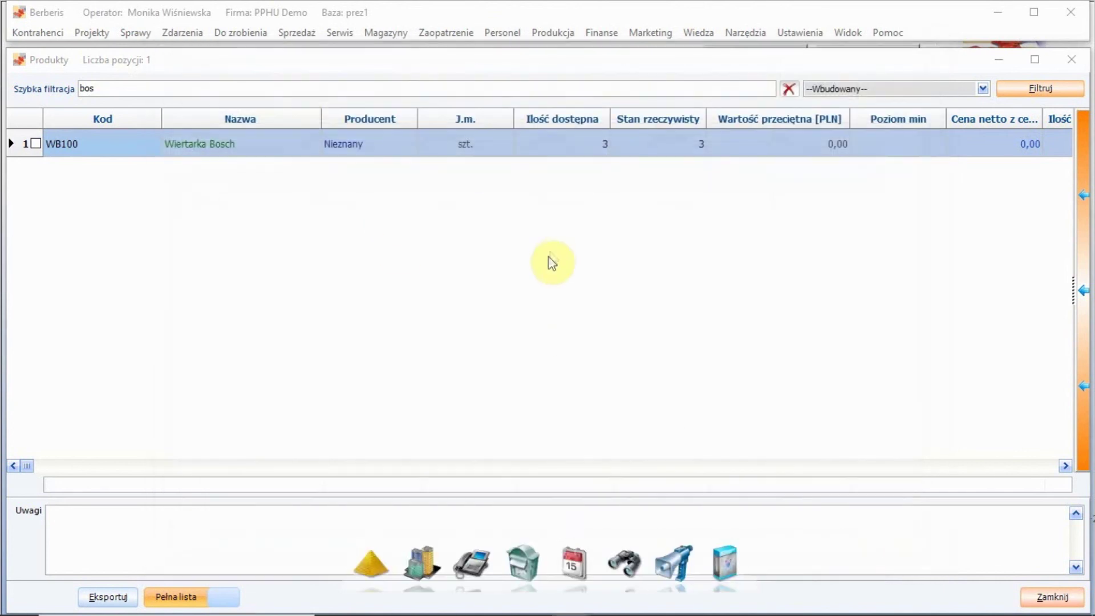
{"action": "right_click", "coordinate": [290, 148]}
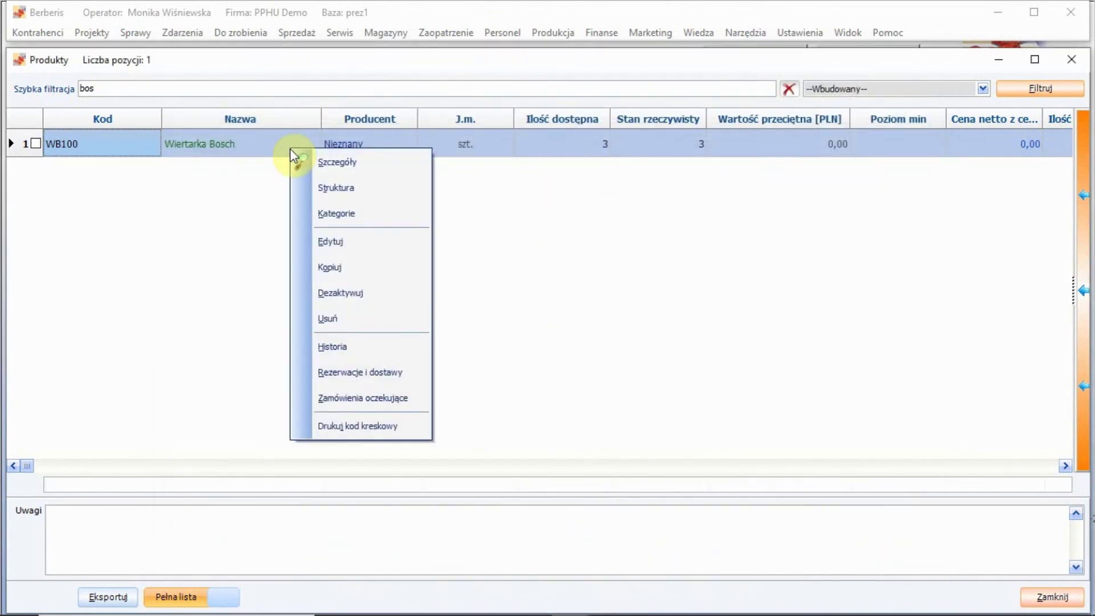
{"action": "left_click", "coordinate": [345, 167]}
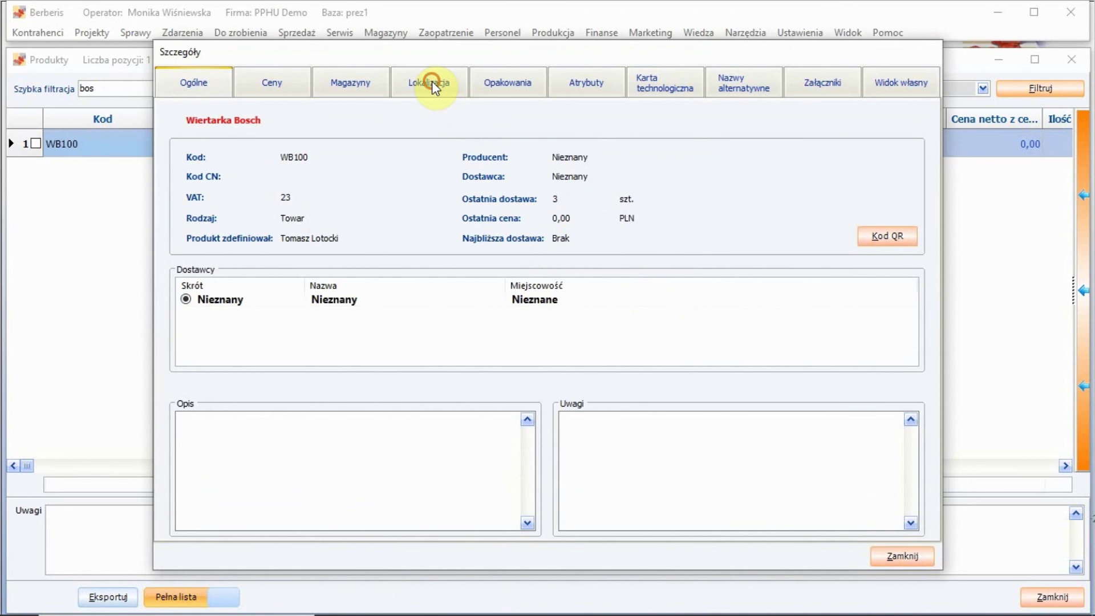
{"action": "left_click", "coordinate": [433, 82]}
{"action": "left_click", "coordinate": [283, 110]}
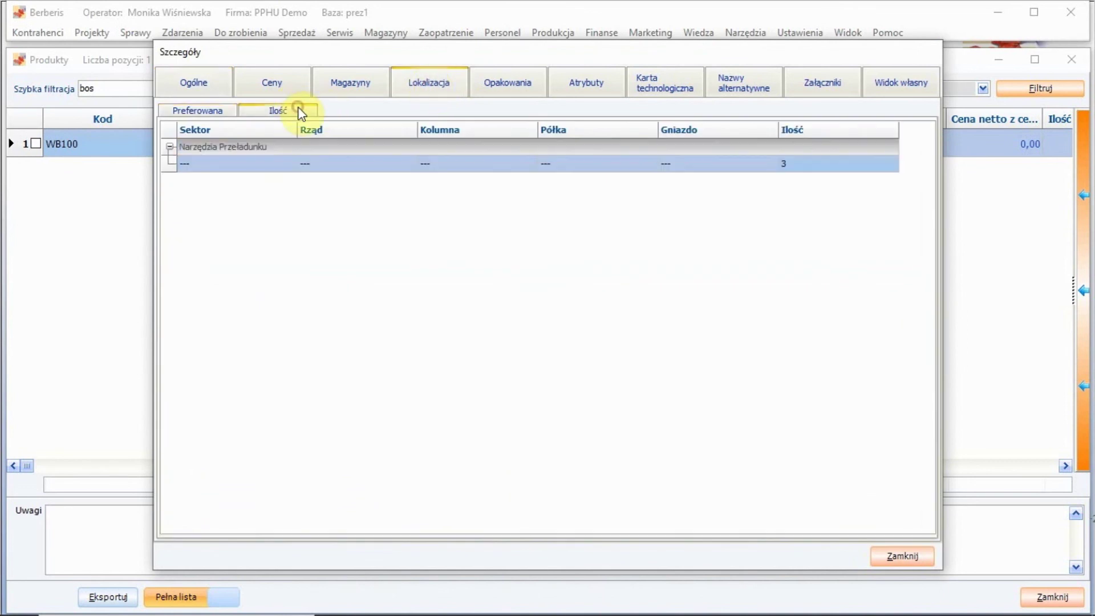